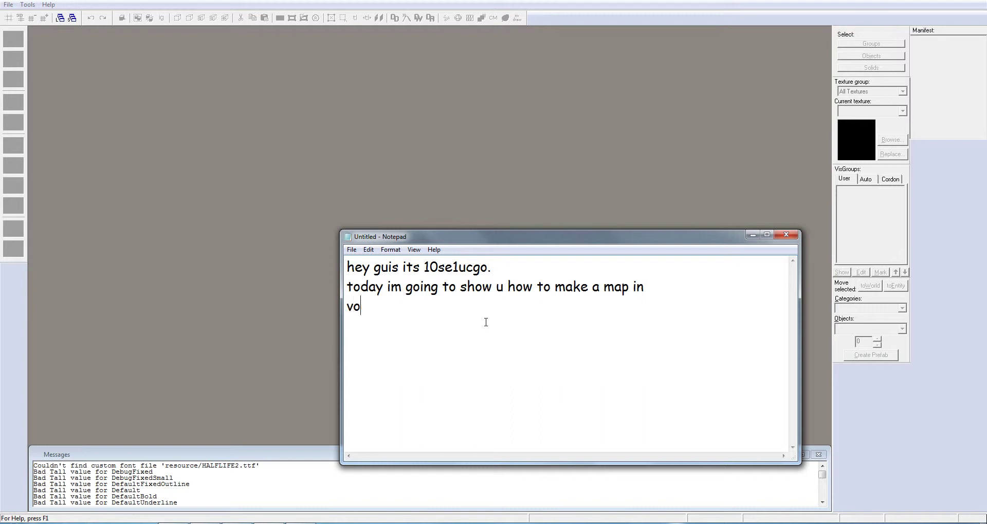
# Finish the intro note in Notepad with "volvo hammer world editor." and clear all the text.
pyautogui.write('lvo hammer world ')
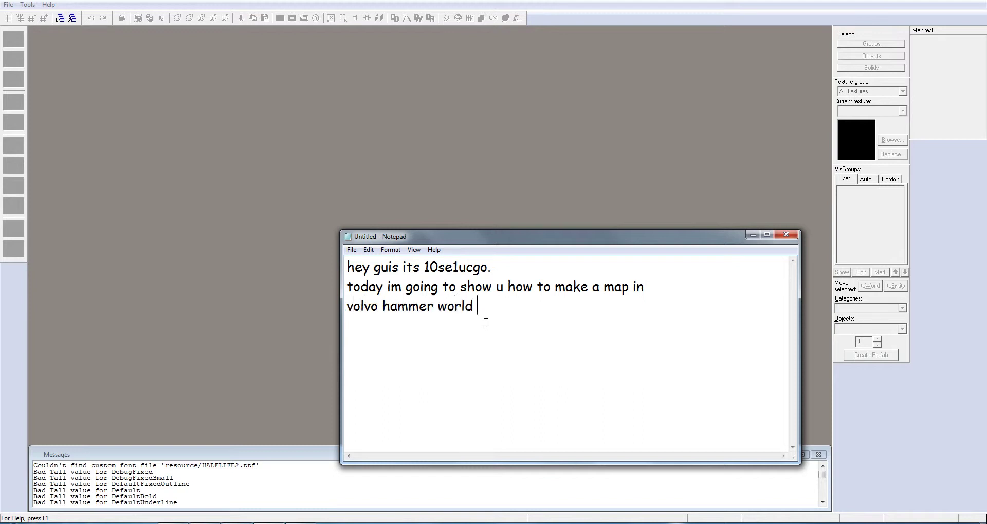
pyautogui.write('editor.')
pyautogui.hotkey('ctrl', 'a')
pyautogui.press('BackSpace')
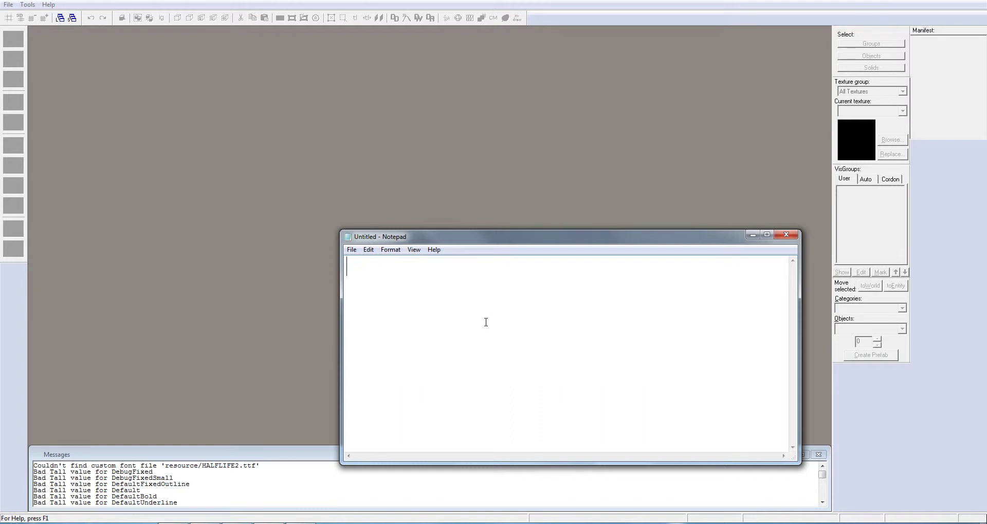
pyautogui.write('to open hammer,')
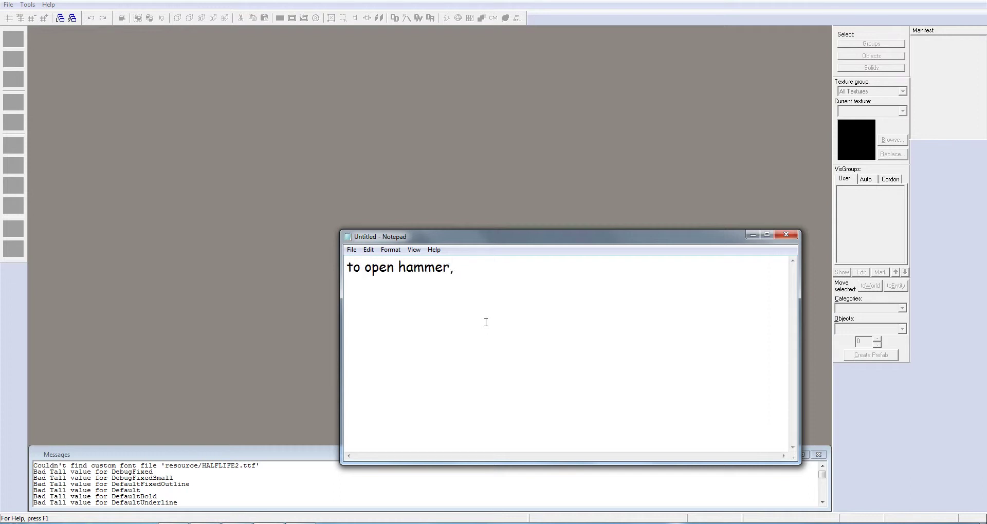
pyautogui.hotkey('ctrl', 'a')
pyautogui.press('BackSpace')
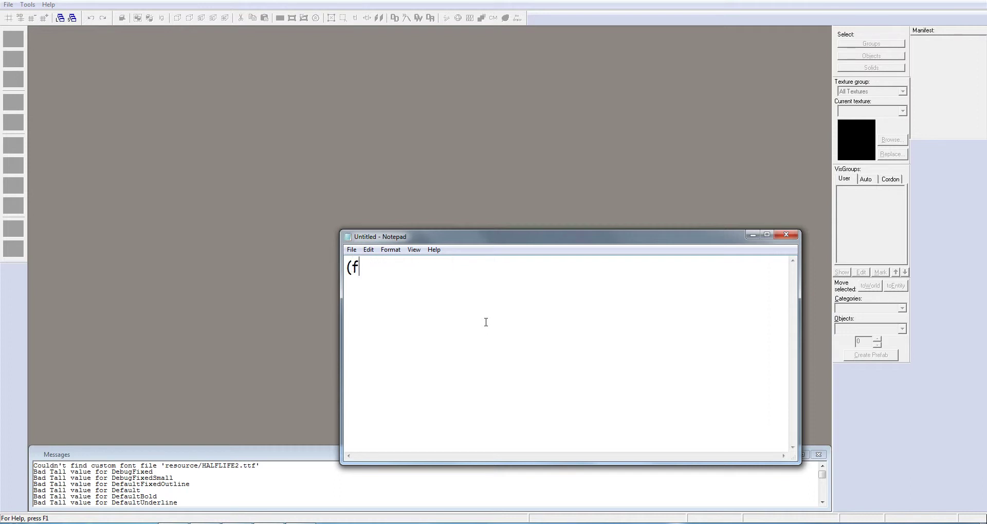
# Write the note "(for csgo) to oppen hammer u go to Steam > tools > csgo sdk" and clear it.
pyautogui.write('(for csgo) to oppen ')
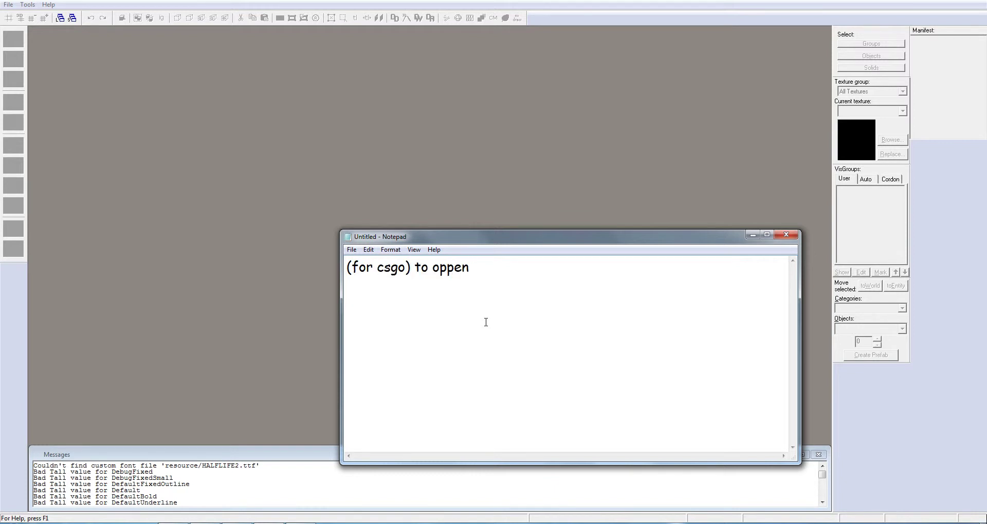
pyautogui.write('hammer u go to Ste')
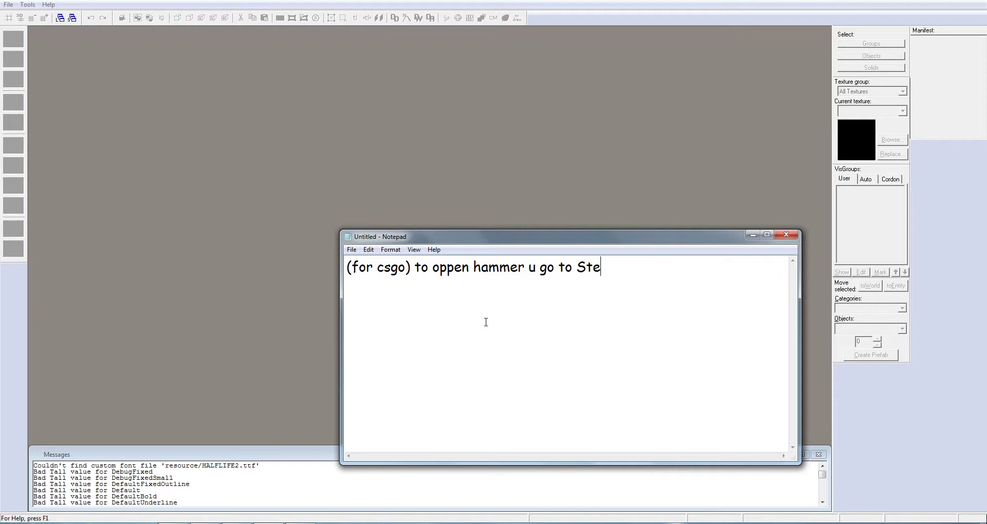
pyautogui.write('am > tools >')
pyautogui.write('csgo sdk')
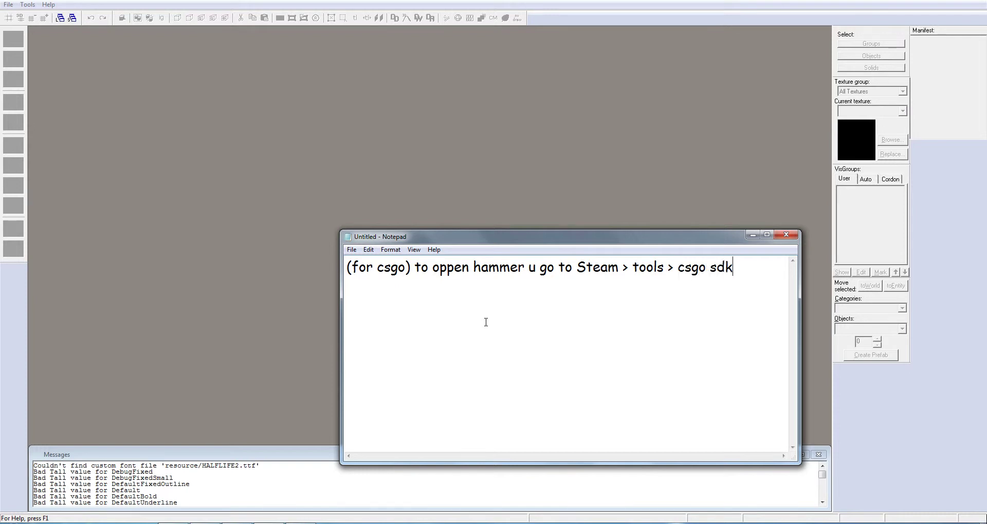
pyautogui.hotkey('ctrl', 'a')
pyautogui.press('BackSpace')
# Write the note "then when it is done installing u doble click on it and press hammer editor." and clear it.
pyautogui.write('tb')
pyautogui.press('BackSpace')
pyautogui.write('hen w')
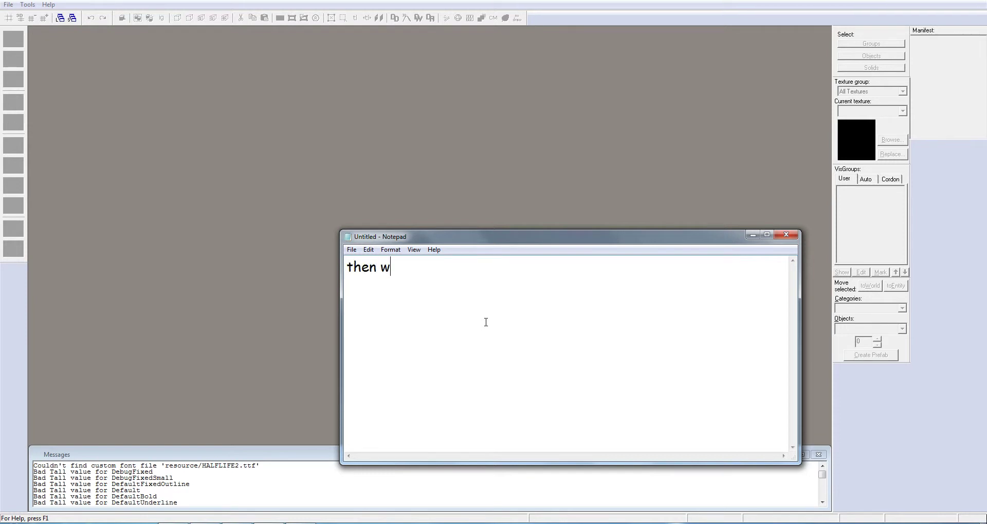
pyautogui.write('hen it is done ')
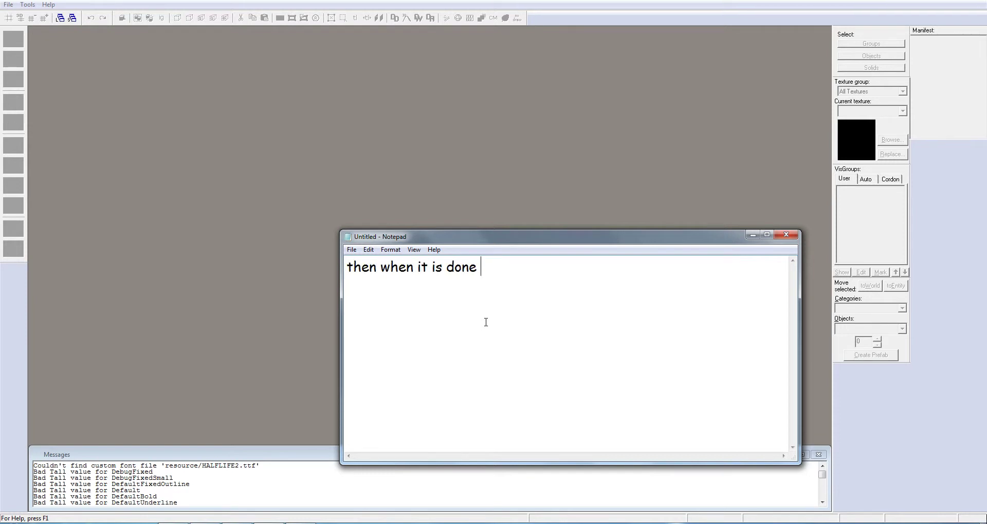
pyautogui.write('installing u dob')
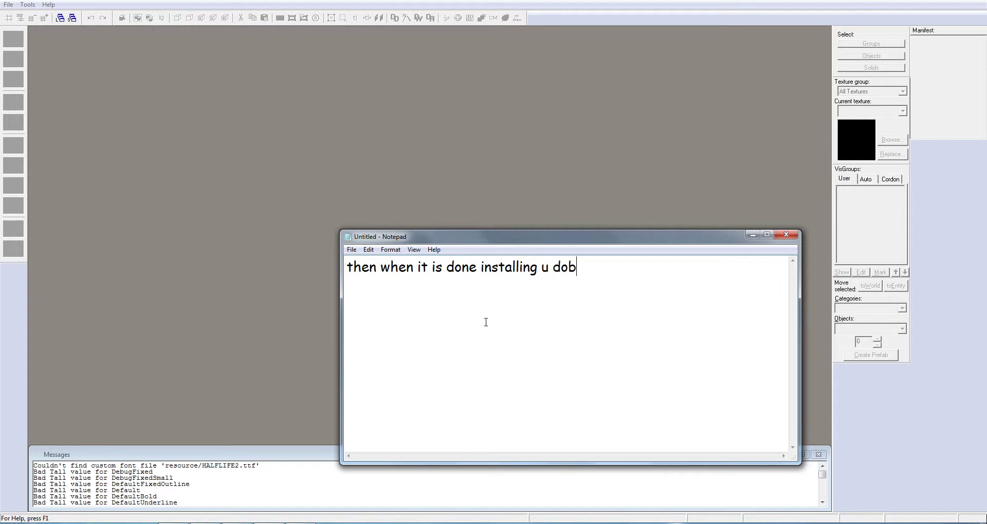
pyautogui.write('u')
pyautogui.press('BackSpace')
pyautogui.write('le click on it and ')
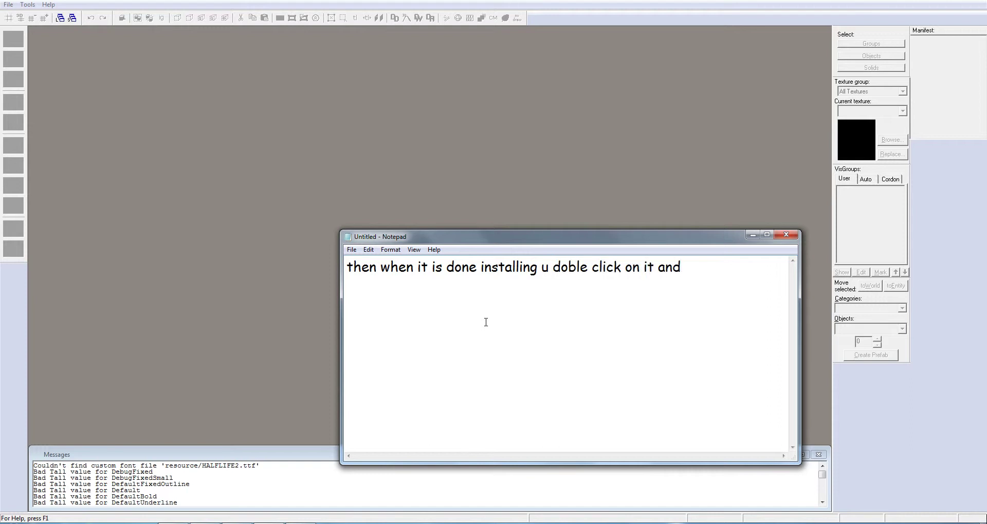
pyautogui.write('pers')
pyautogui.press('BackSpace')
pyautogui.press('BackSpace')
pyautogui.press('BackSpace')
pyautogui.press('BackSpace')
pyautogui.write('ress hammer editor.')
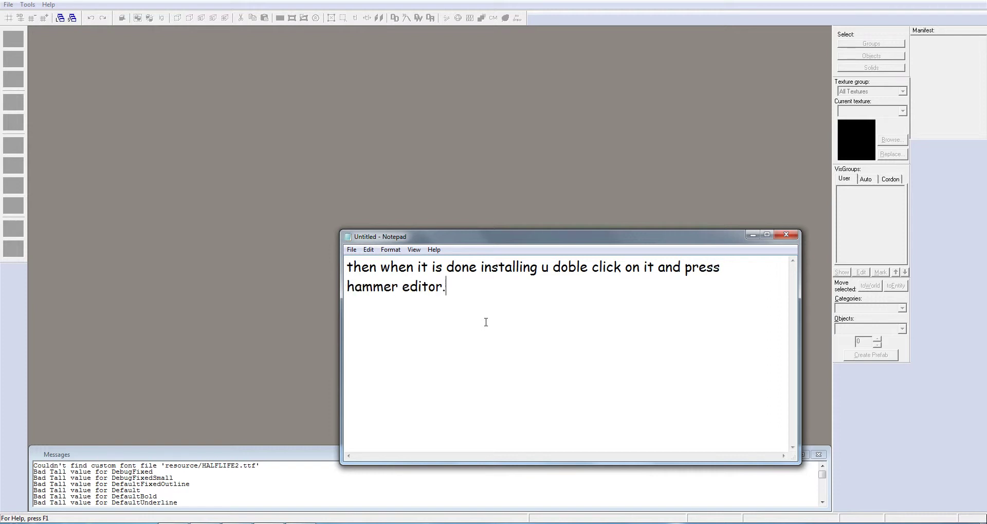
pyautogui.hotkey('ctrl', 'a')
pyautogui.press('Delete')
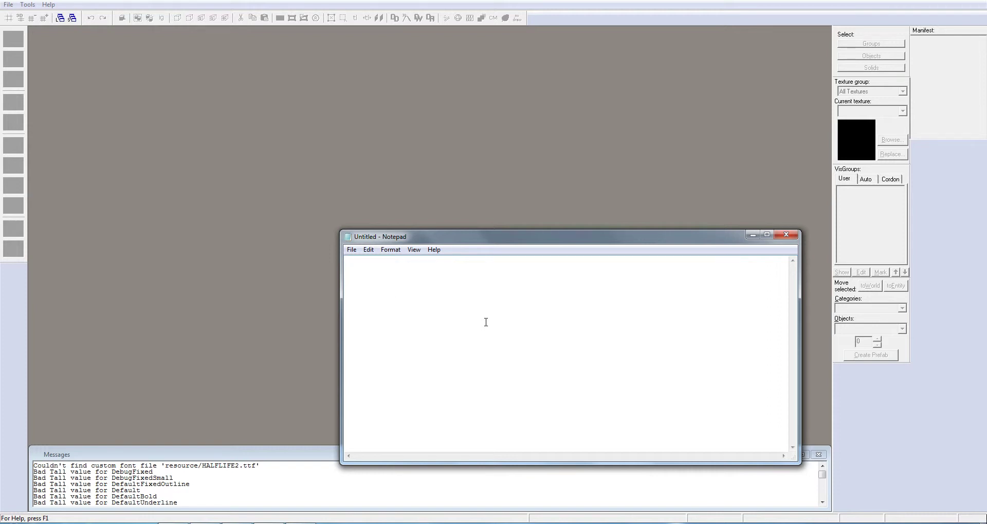
# Write the note "i already have it open" and clear it.
pyautogui.write('i already have it open')
pyautogui.hotkey('ctrl', 'a')
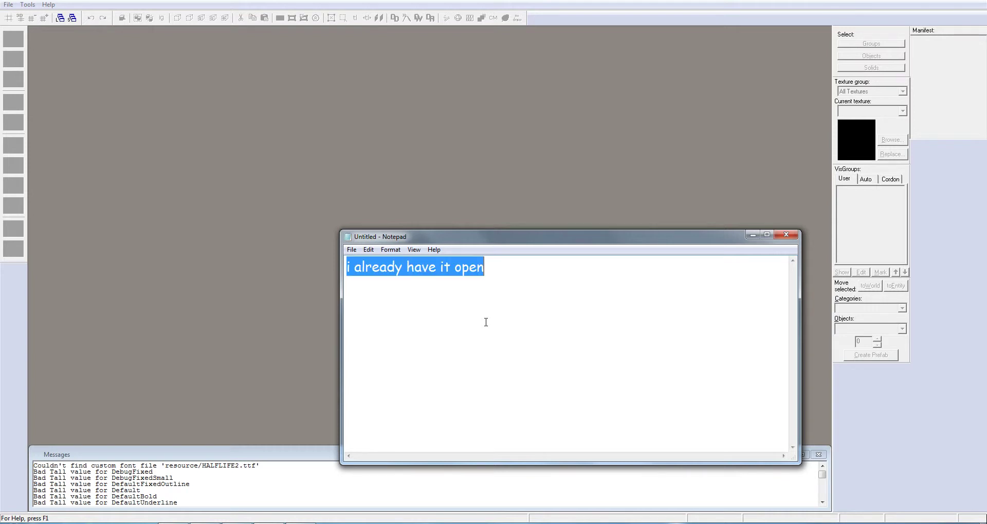
pyautogui.press('Delete')
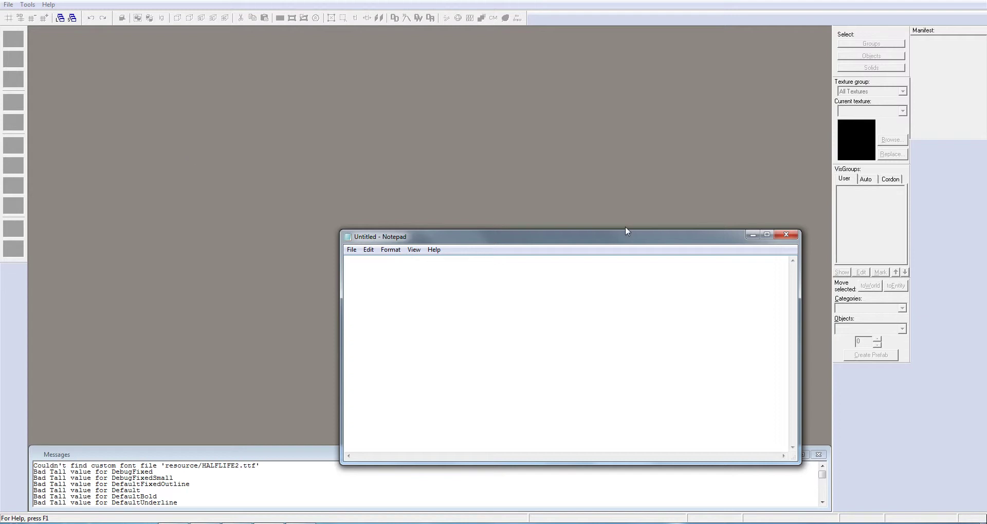
# Write the note "ok. now to make ur map u go to File > new" and clear it.
pyautogui.write('ok. now to make ur map yo')
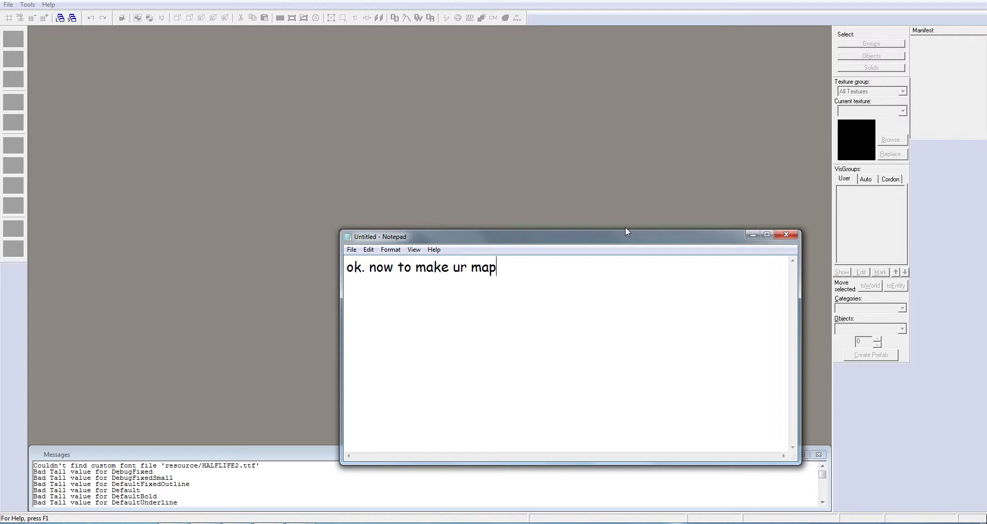
pyautogui.press('BackSpace')
pyautogui.press('BackSpace')
pyautogui.write('u go to File > new')
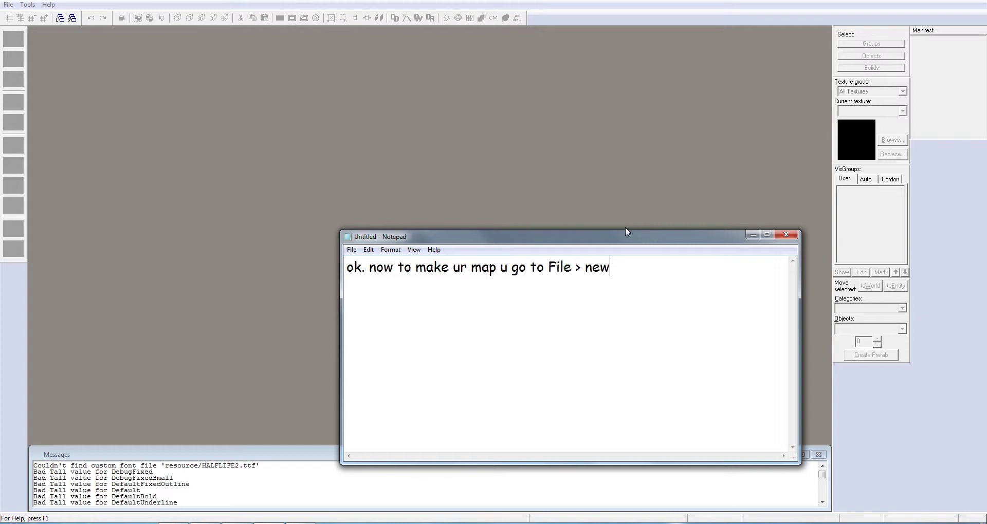
pyautogui.hotkey('ctrl', 'a')
pyautogui.press('BackSpace')
# Create a new empty map in Hammer and switch back to the Notepad window.
pyautogui.click(8, 4)
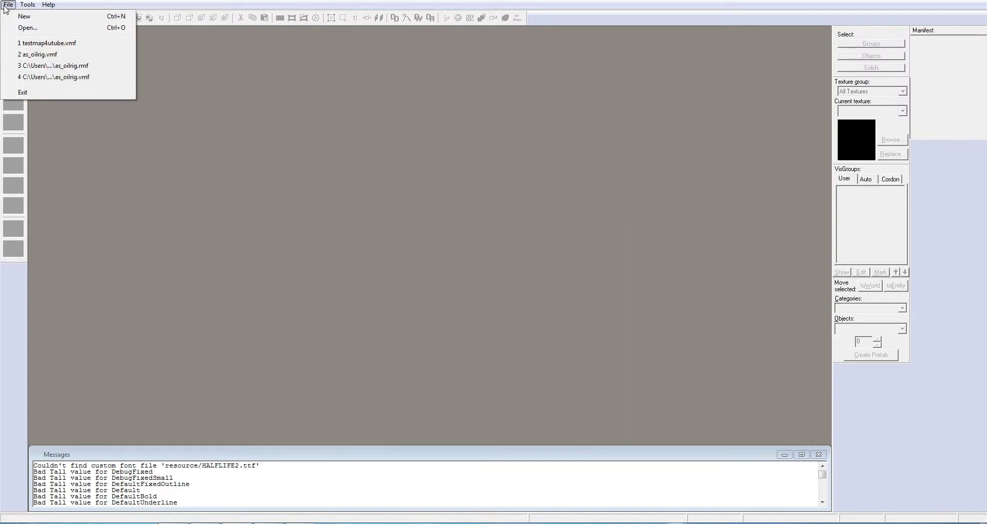
pyautogui.click(16, 14)
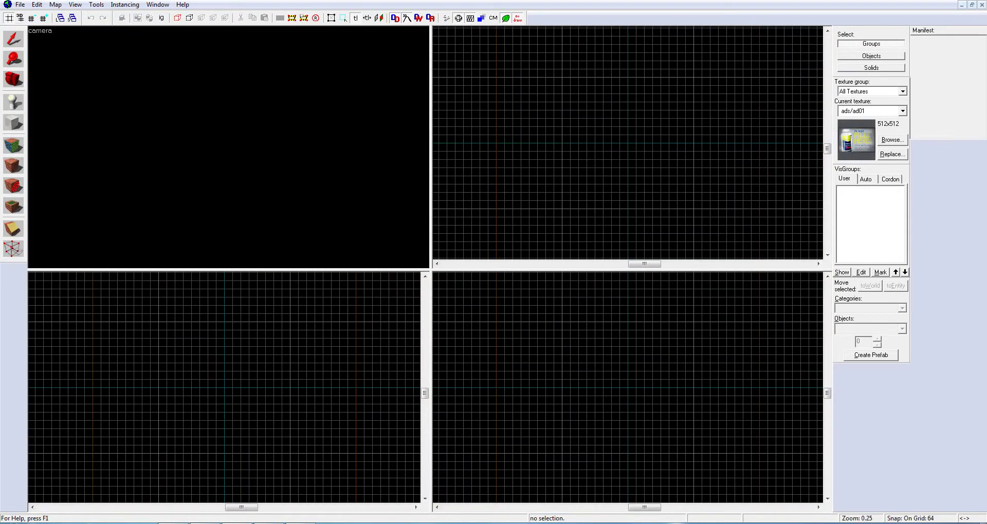
pyautogui.hotkey('alt', 'Tab')
pyautogui.write('or contrl')
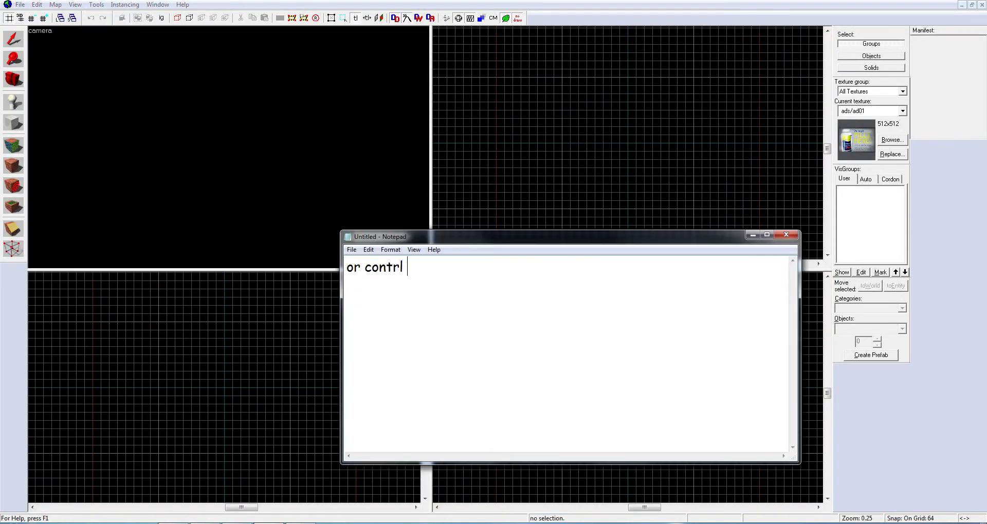
pyautogui.hotkey('ctrl', 'a')
pyautogui.press('BackSpace')
pyautogui.write('this')
pyautogui.hotkey('ctrl', 'a')
pyautogui.press('BackSpace')
pyautogui.write('the black wind')
pyautogui.hotkey('ctrl', 'a')
pyautogui.press('BackSpace')
# Write the note "the pure black window is the 3d camera. u can use it to see what ur map looks like in 3" and clear it.
pyautogui.write('the pure black window is')
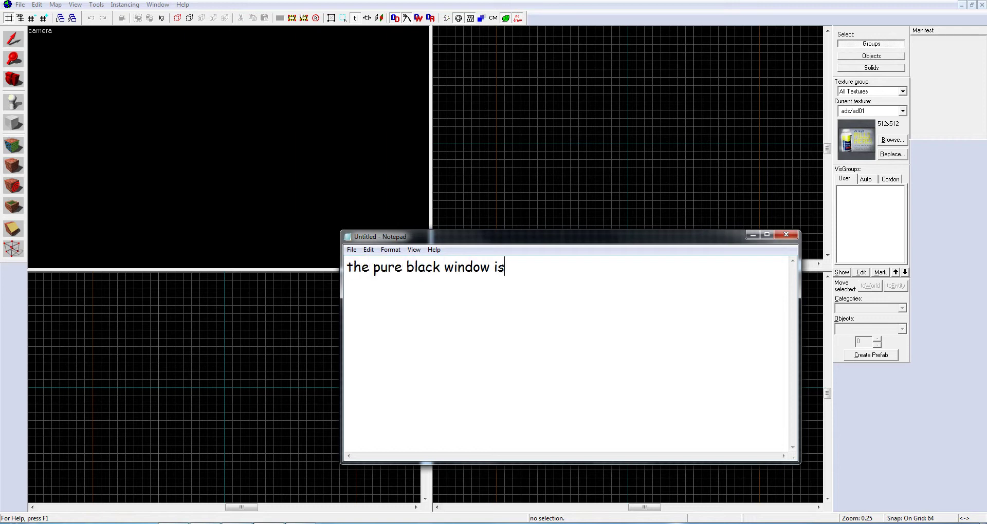
pyautogui.write(' the 3d camera. u')
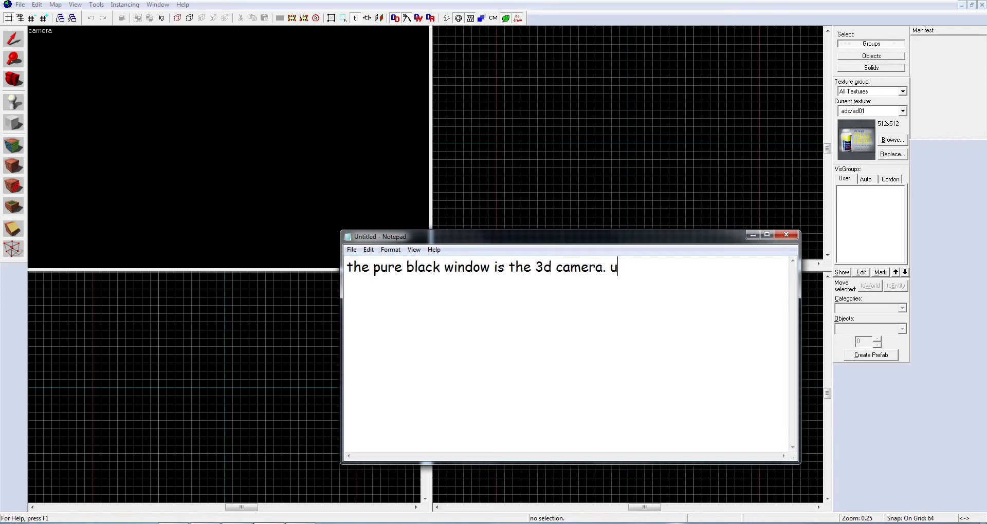
pyautogui.write(' can use it to ')
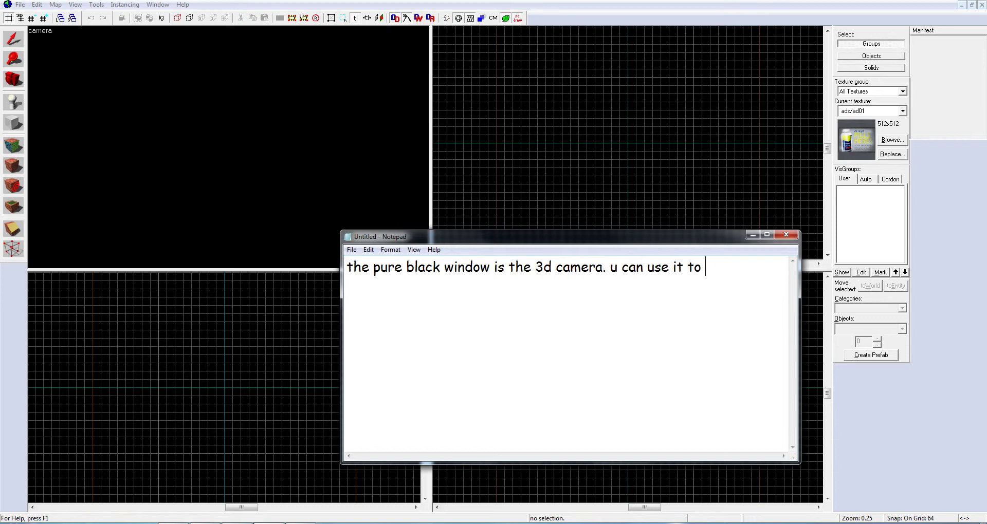
pyautogui.write('see what ur map ')
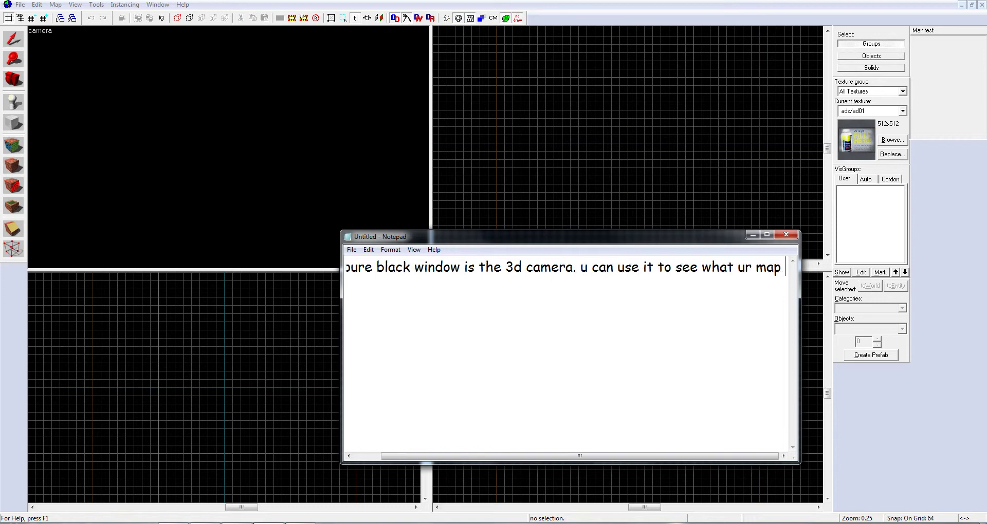
pyautogui.write('looks like')
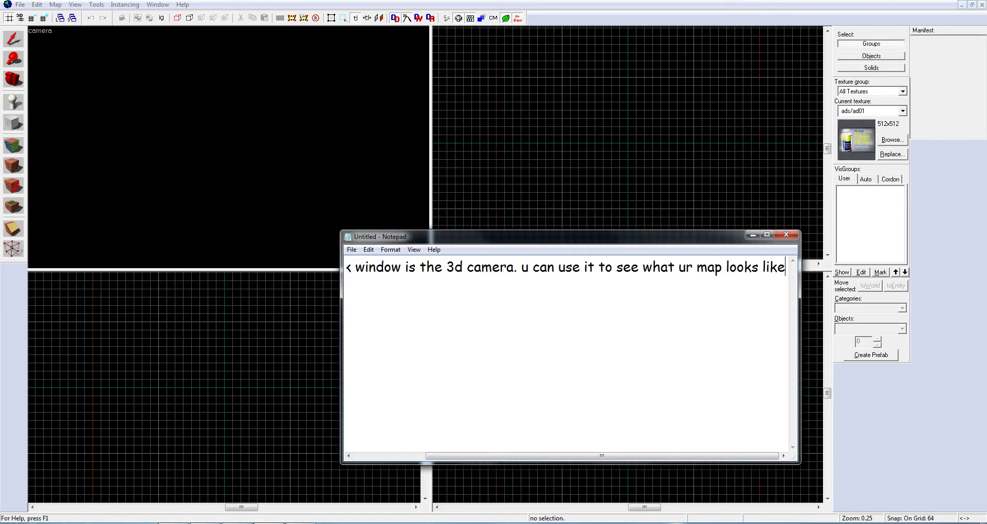
pyautogui.write(' in 3')
pyautogui.hotkey('ctrl', 'a')
pyautogui.press('BackSpace')
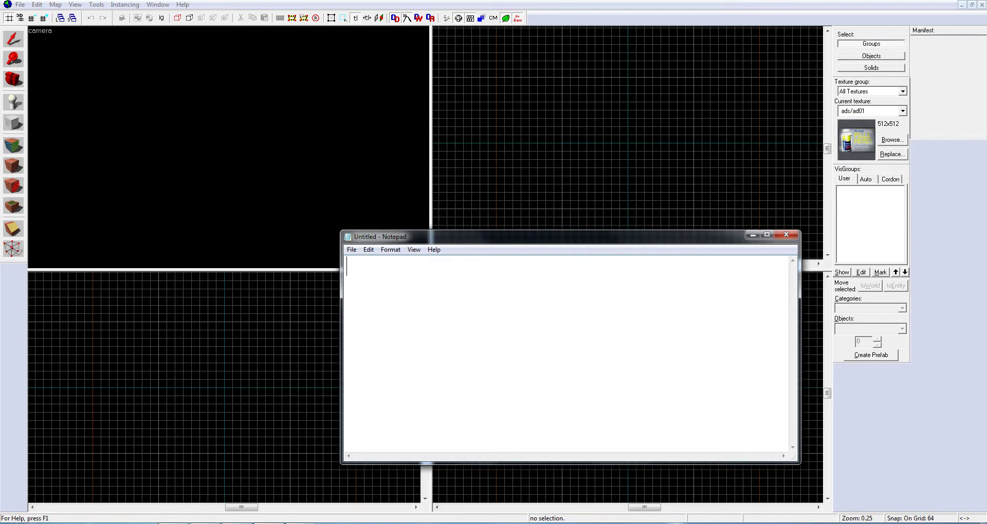
# Write the note "the gridded black windows r 2d views. u can hover over the topleft corner to see what" and clear it.
pyautogui.write('the gridded black windo')
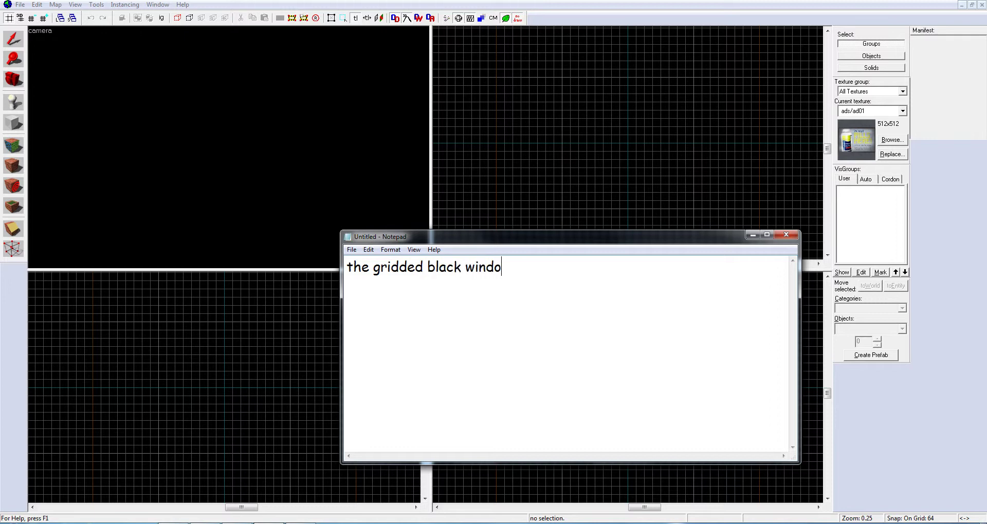
pyautogui.write('ws r 2d views. u can oh')
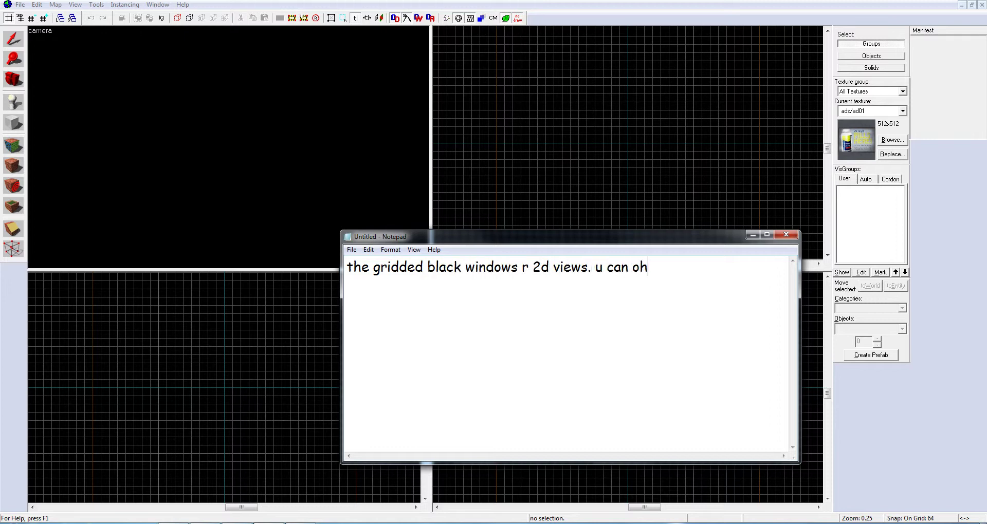
pyautogui.press('BackSpace')
pyautogui.press('BackSpace')
pyautogui.write('hover ')
pyautogui.write('of')
pyautogui.press('BackSpace')
pyautogui.write('ver ')
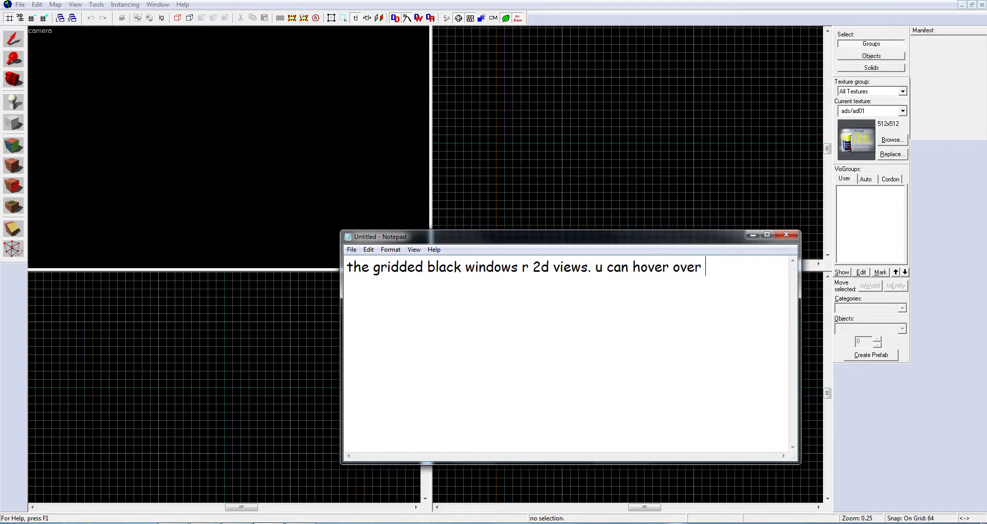
pyautogui.write('the topleft corn')
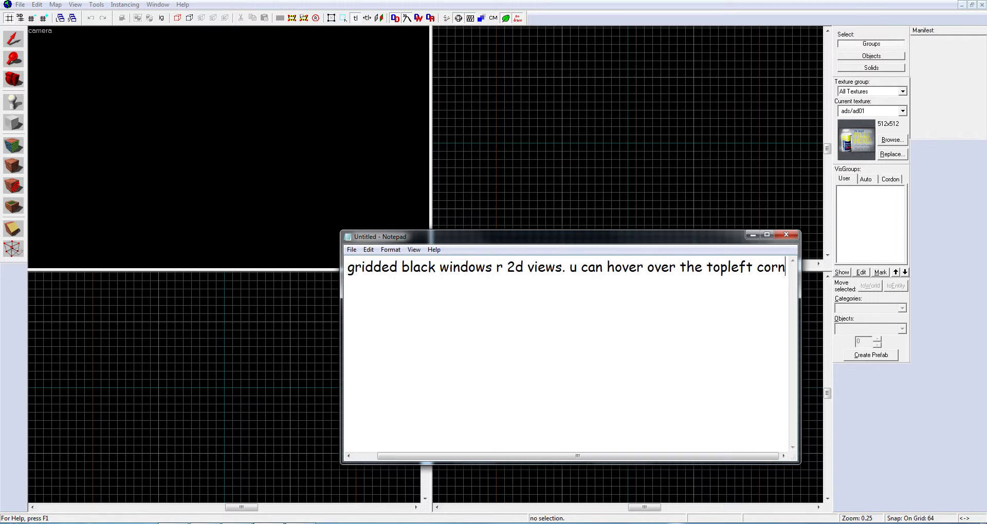
pyautogui.write('er to see what')
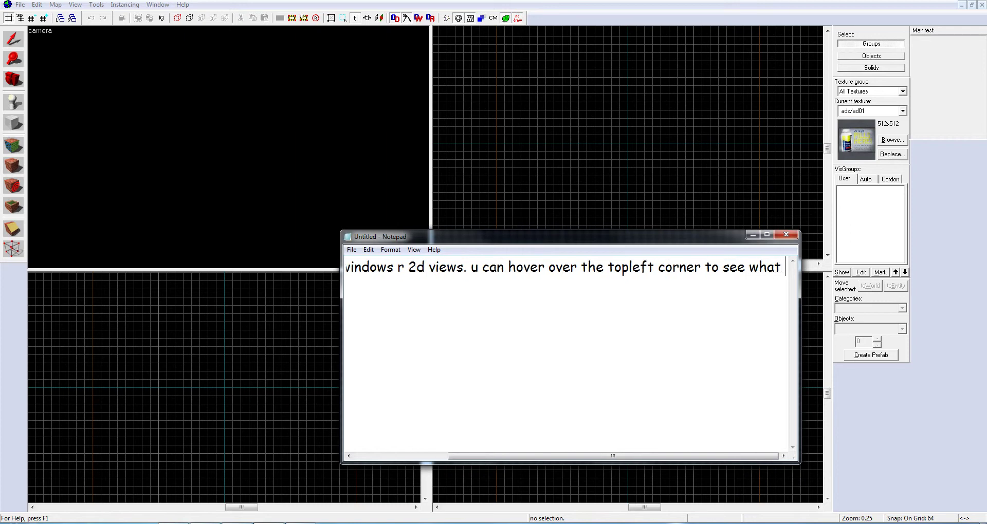
pyautogui.hotkey('ctrl', 'a')
pyautogui.press('BackSpace')
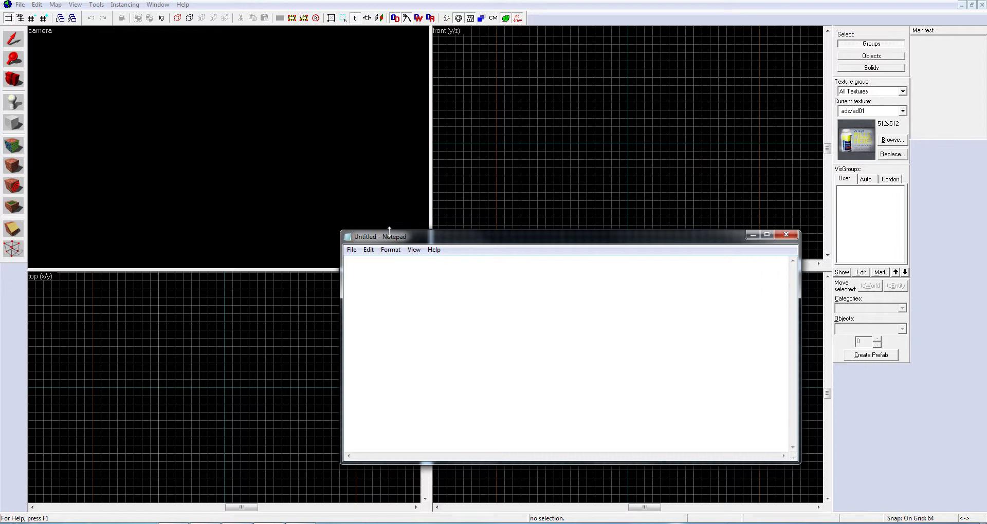
# Move the Notepad window over the side (x/z) view so that it no longer covers the camera view.
pyautogui.moveTo(389, 236); pyautogui.dragTo(79, 98)
pyautogui.moveTo(375, 93); pyautogui.dragTo(555, 7)
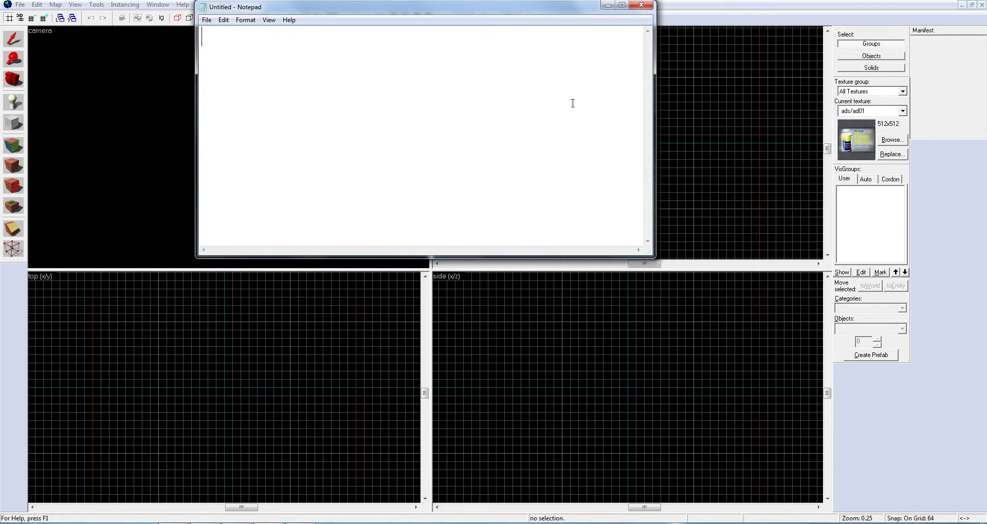
pyautogui.moveTo(482, 15); pyautogui.dragTo(700, 243)
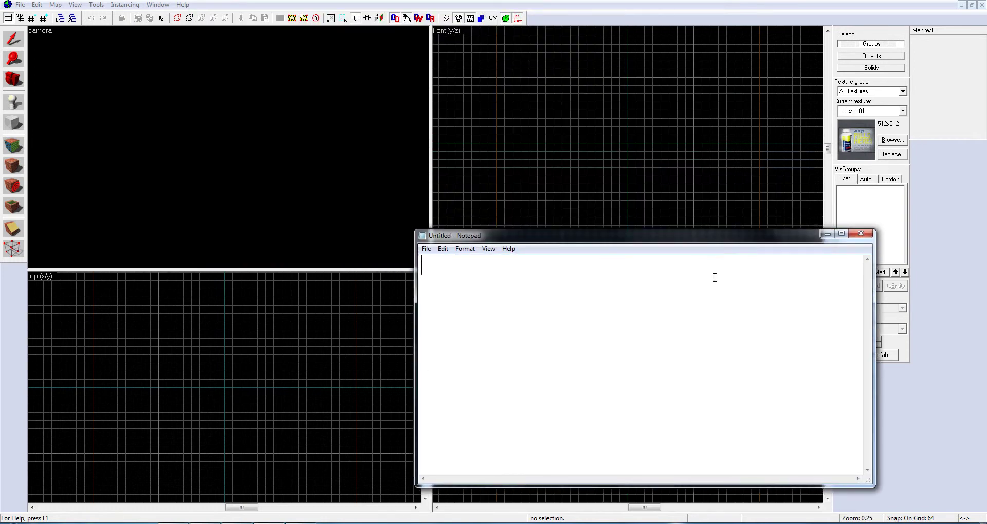
# Write the note "to use ur camera, u either press z while ur cursour is in the 3d view, or u use the camera tool".
pyautogui.write('use ur camera,')
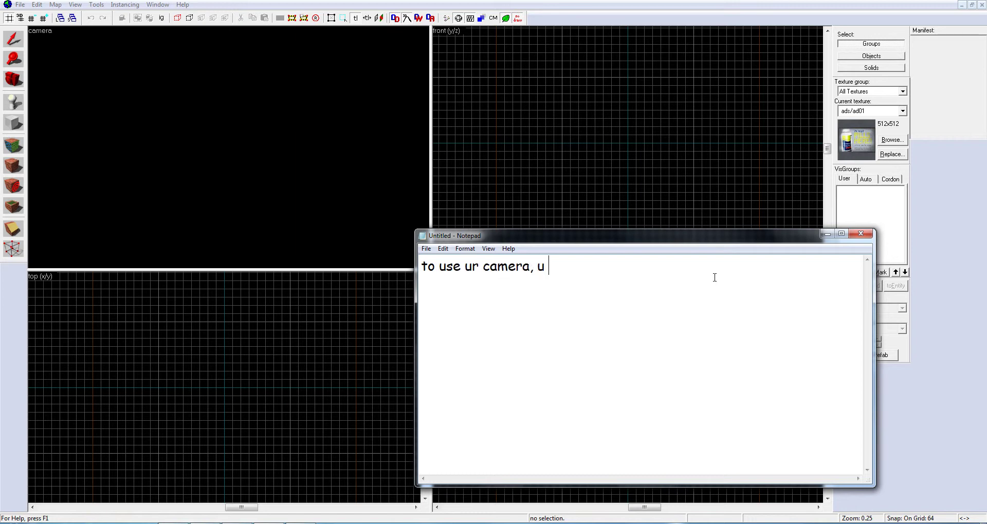
pyautogui.write(' u either press ')
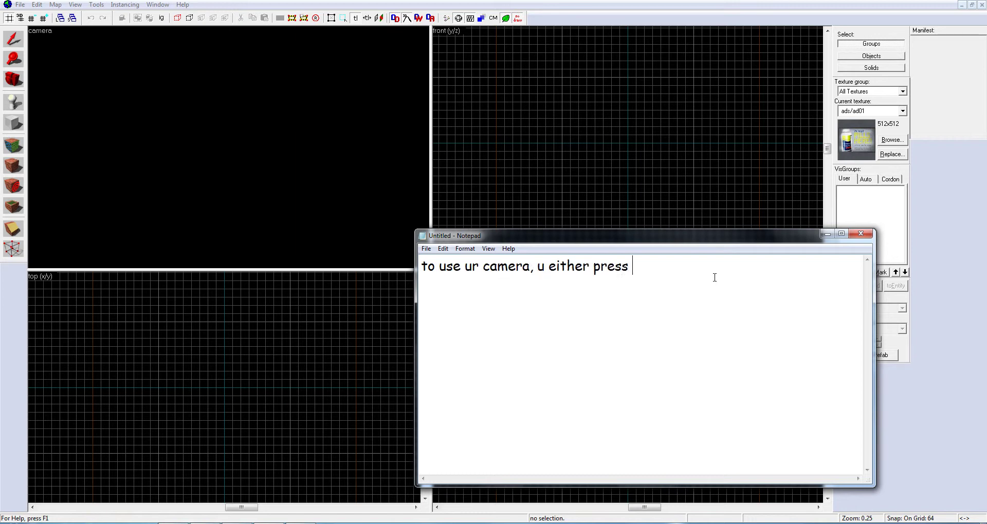
pyautogui.write('z while ur cursouris in the camer')
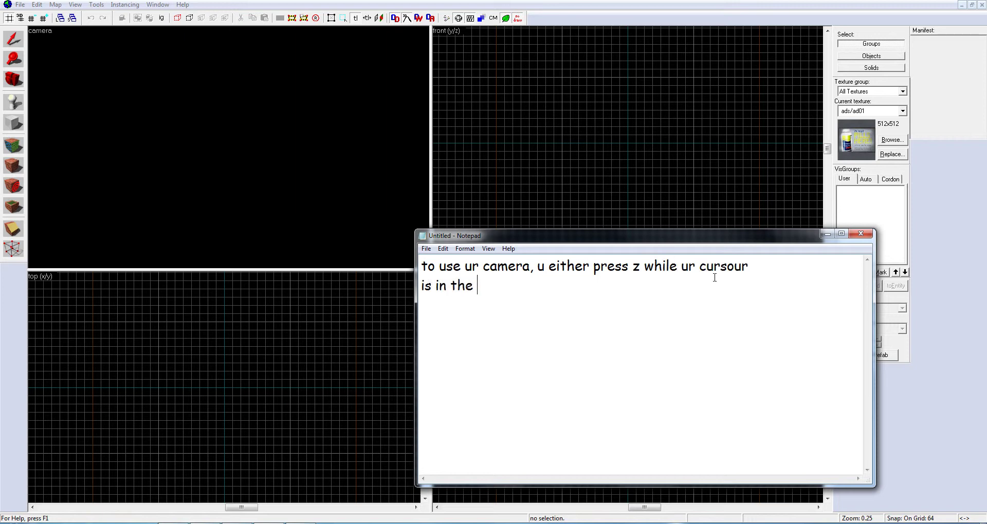
pyautogui.press('BackSpace')
pyautogui.press('BackSpace')
pyautogui.press('BackSpace')
pyautogui.press('BackSpace')
pyautogui.press('BackSpace')
pyautogui.write('3d view, or u use')
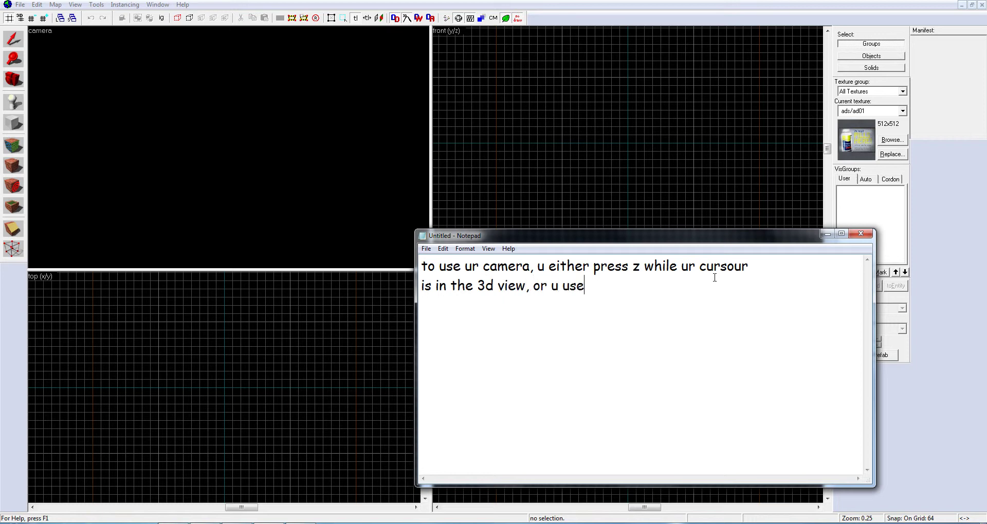
pyautogui.write(' the camera tool')
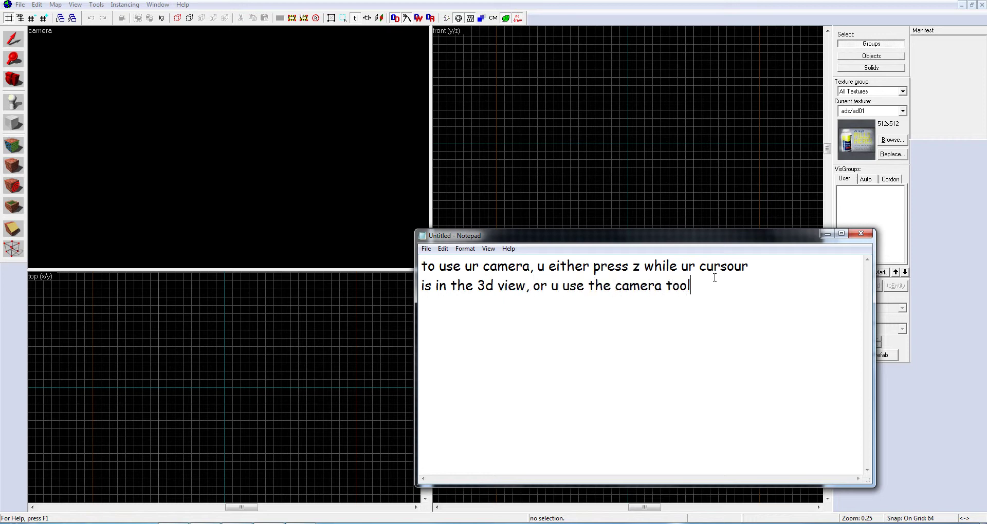
# Activate the Camera tool in Hammer to demonstrate it, switch back to Notepad and clear the camera note.
pyautogui.click(13, 82)
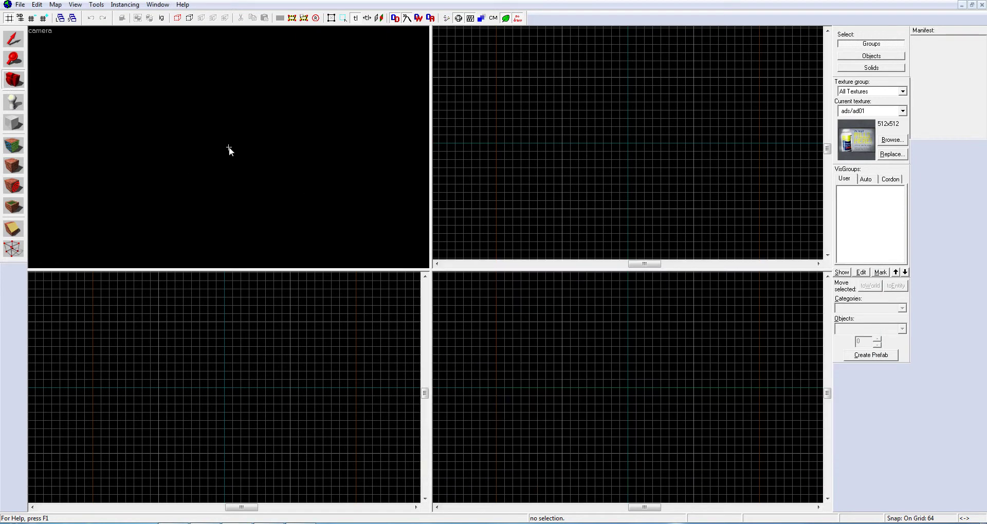
pyautogui.click(13, 39)
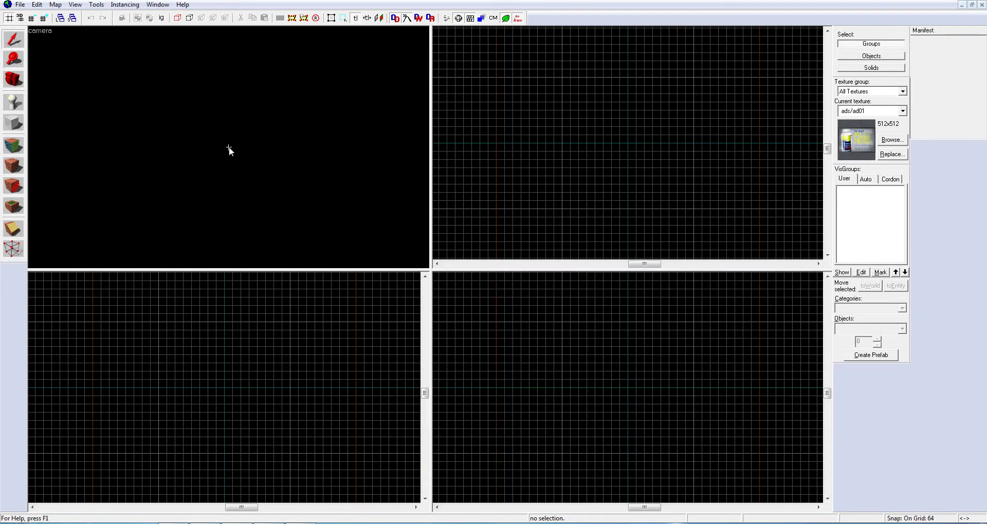
pyautogui.hotkey('alt', 'Tab')
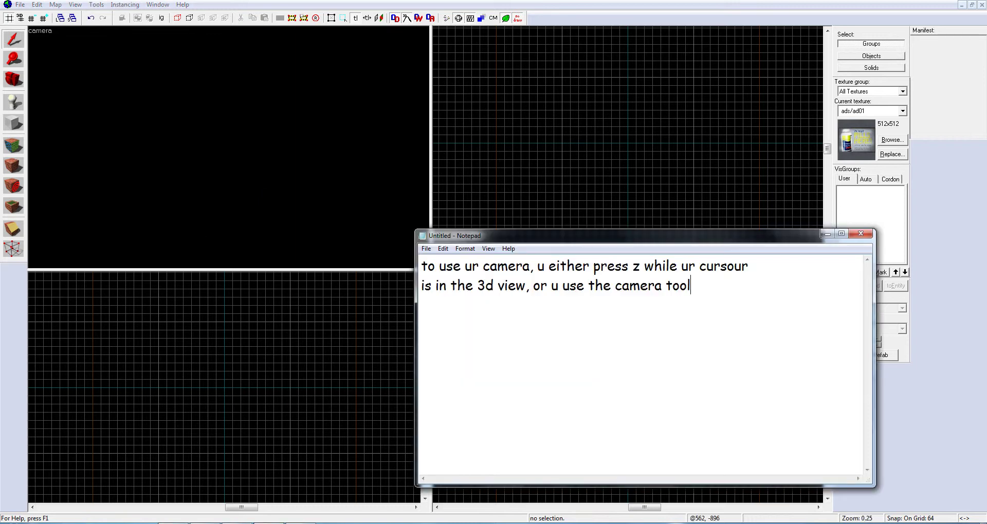
pyautogui.hotkey('ctrl', 'a')
pyautogui.press('BackSpace')
# Write the two-line note "now, lets make a block with the block tool" / "it is represented by a block." and clear it.
pyautogui.write('now, ')
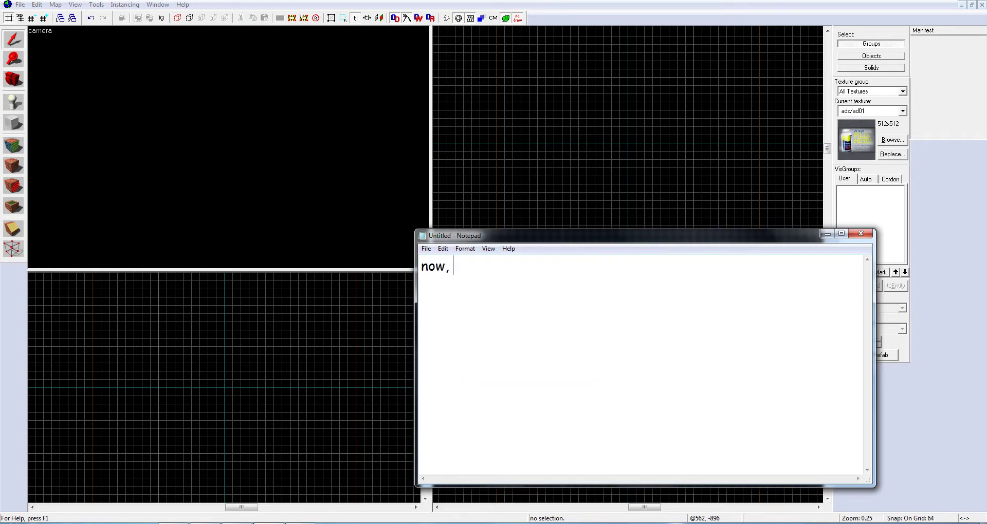
pyautogui.write('lets make a block')
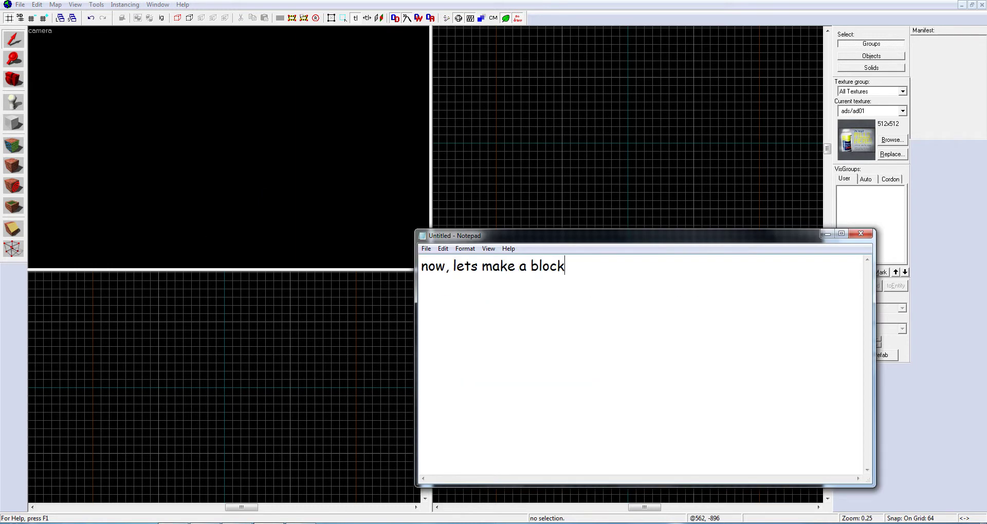
pyautogui.write('. the block too')
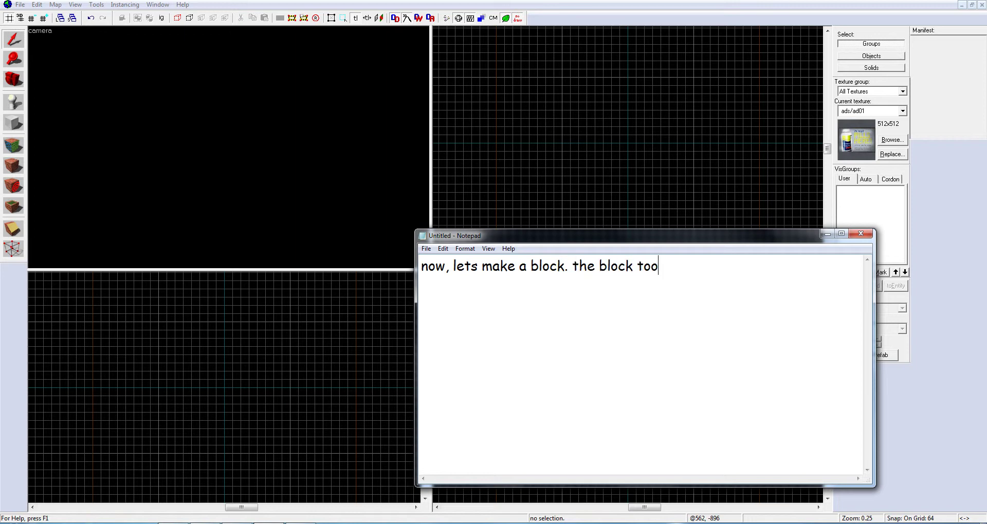
pyautogui.press('BackSpace')
pyautogui.press('BackSpace')
pyautogui.press('BackSpace')
pyautogui.press('BackSpace')
pyautogui.press('BackSpace')
pyautogui.press('BackSpace')
pyautogui.press('BackSpace')
pyautogui.press('BackSpace')
pyautogui.press('BackSpace')
pyautogui.press('BackSpace')
pyautogui.press('BackSpace')
pyautogui.press('BackSpace')
pyautogui.press('BackSpace')
pyautogui.press('BackSpace')
pyautogui.press('BackSpace')
pyautogui.write('with')
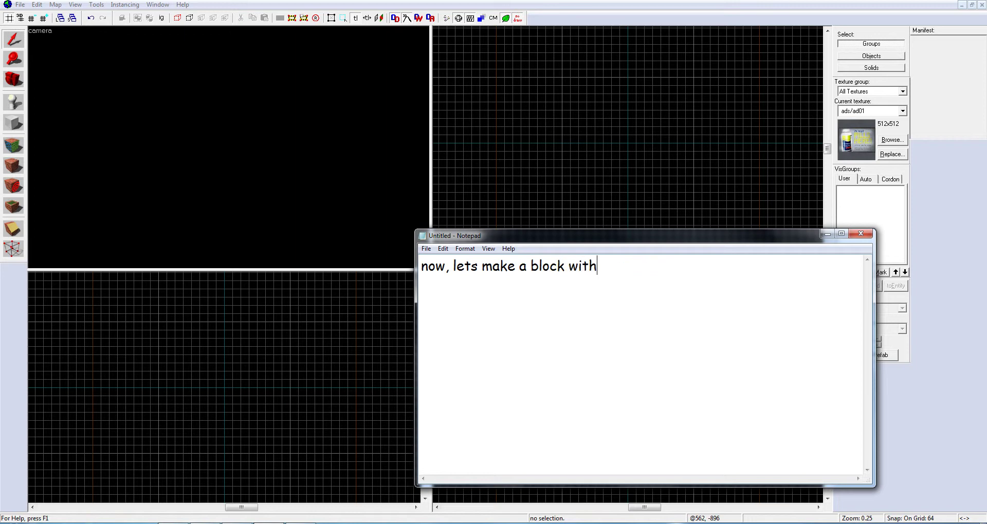
pyautogui.write(' the block tool')
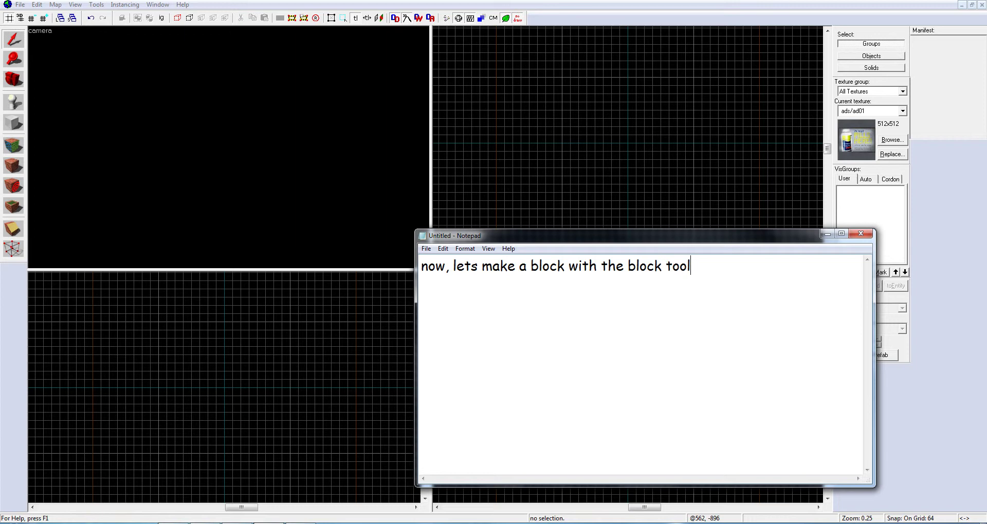
pyautogui.write('it is represented')
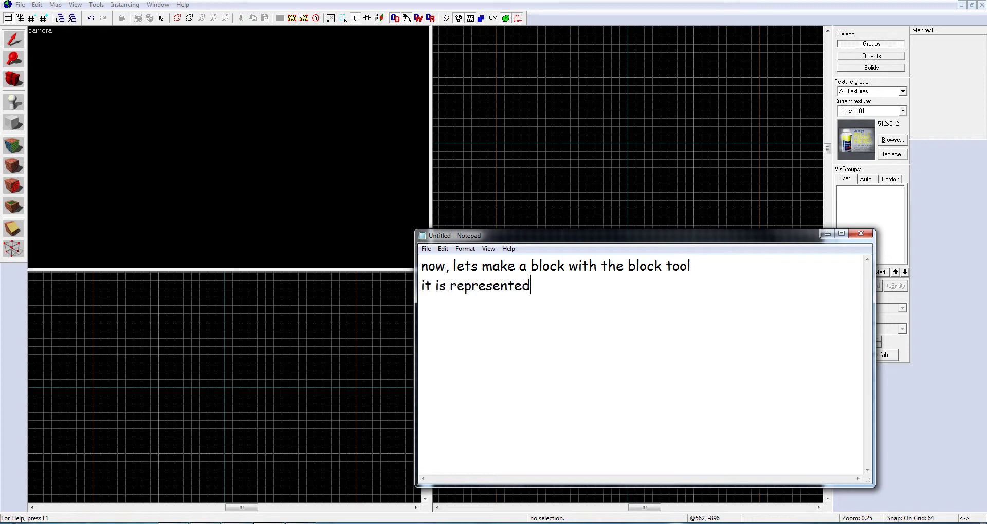
pyautogui.write(' by a block.')
pyautogui.hotkey('ctrl', 'a')
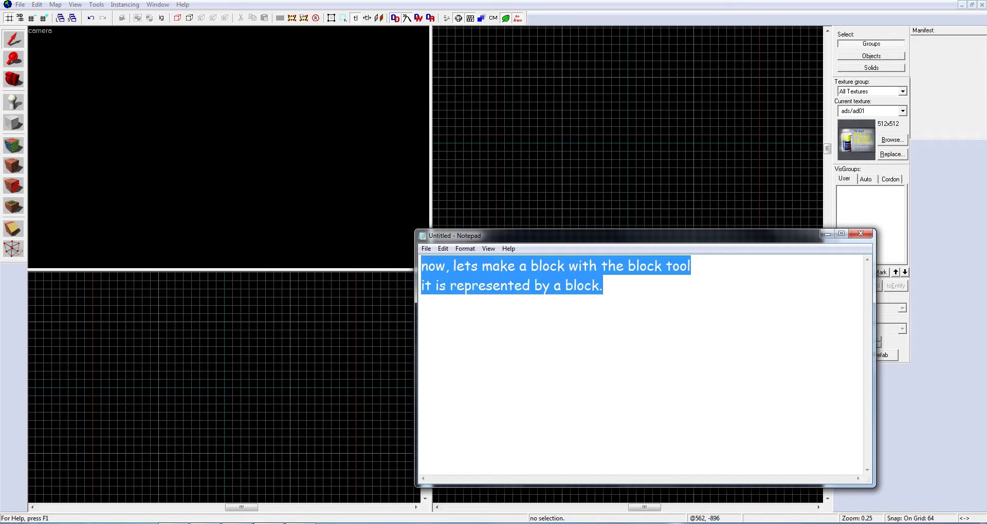
pyautogui.press('BackSpace')
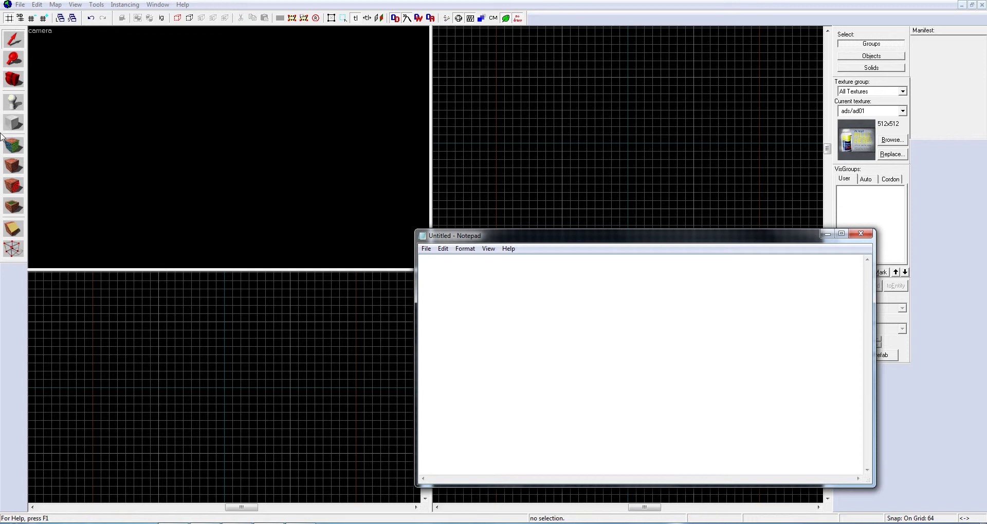
# Activate the Block tool in Hammer, write "in the 2d views u make a block with the block tool." in Notepad and clear it.
pyautogui.click(14, 125)
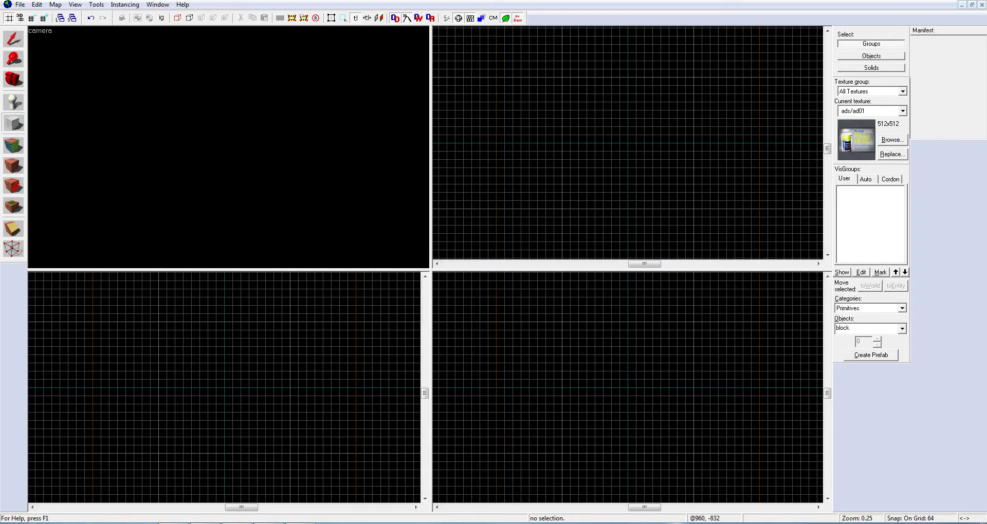
pyautogui.hotkey('alt', 'Tab')
pyautogui.write('in the 2')
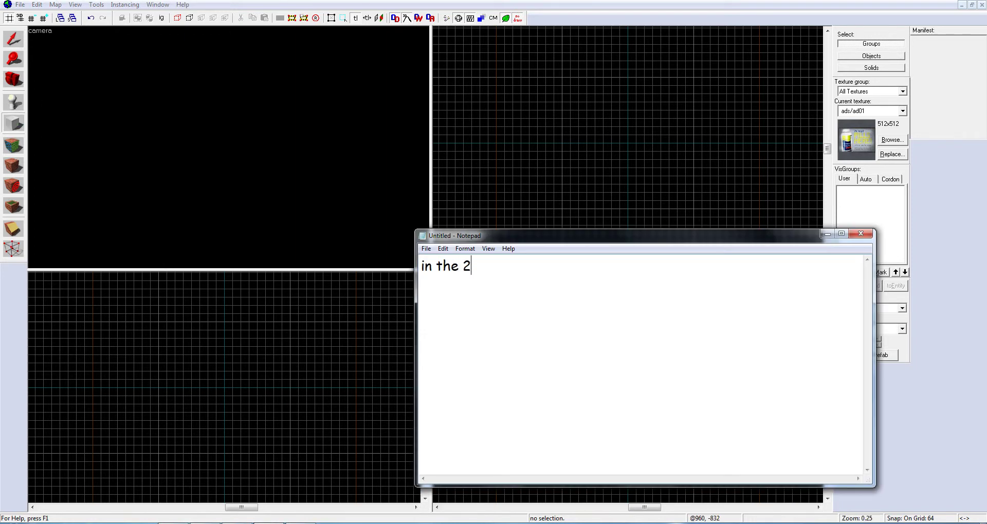
pyautogui.write('d views u make a block with the block tool.')
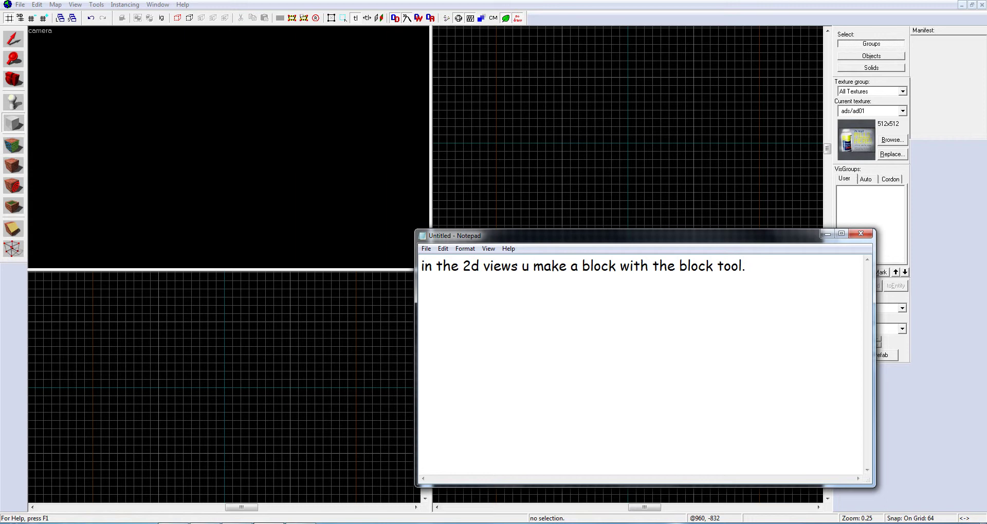
pyautogui.hotkey('ctrl', 'a')
pyautogui.press('BackSpace')
# In Hammer, create a 512 x 512 x 512 block, starting in the front (y/z) view, and bring it into the 3D camera view.
pyautogui.click(560, 141)
pyautogui.moveTo(560, 141); pyautogui.dragTo(619, 185)
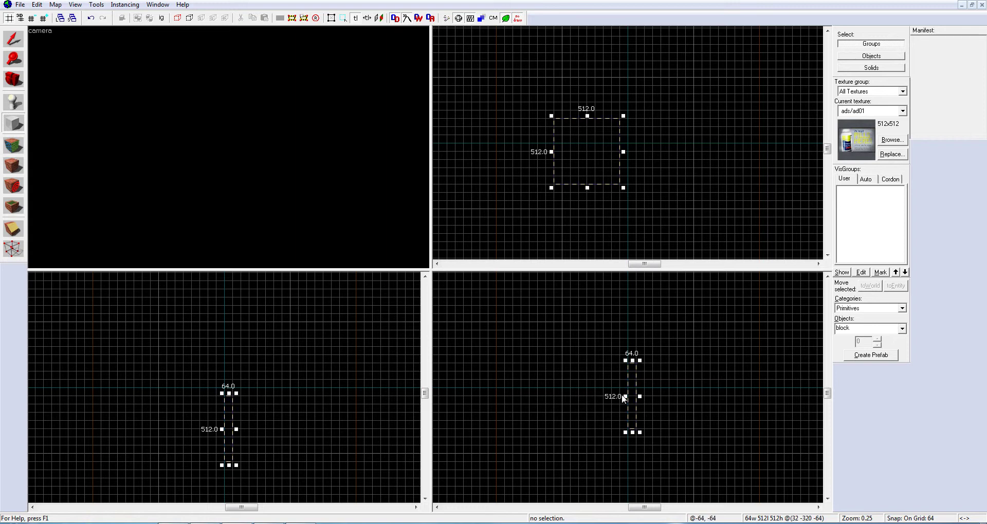
pyautogui.moveTo(625, 396); pyautogui.dragTo(570, 396)
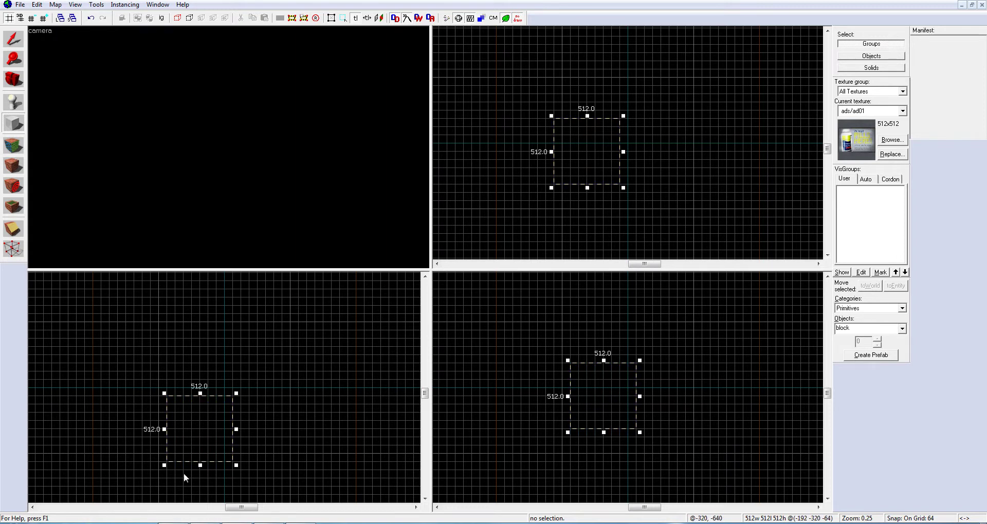
pyautogui.press('Return')
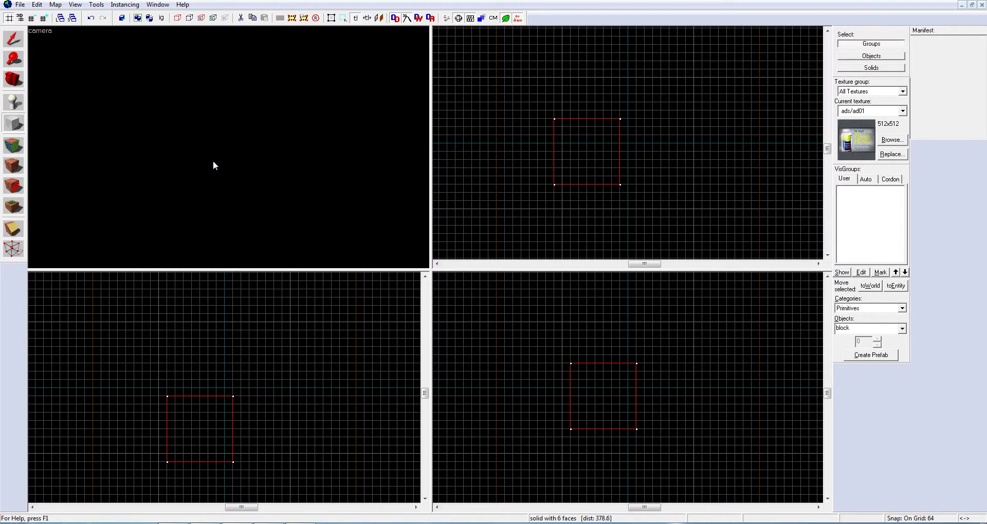
pyautogui.press('s')
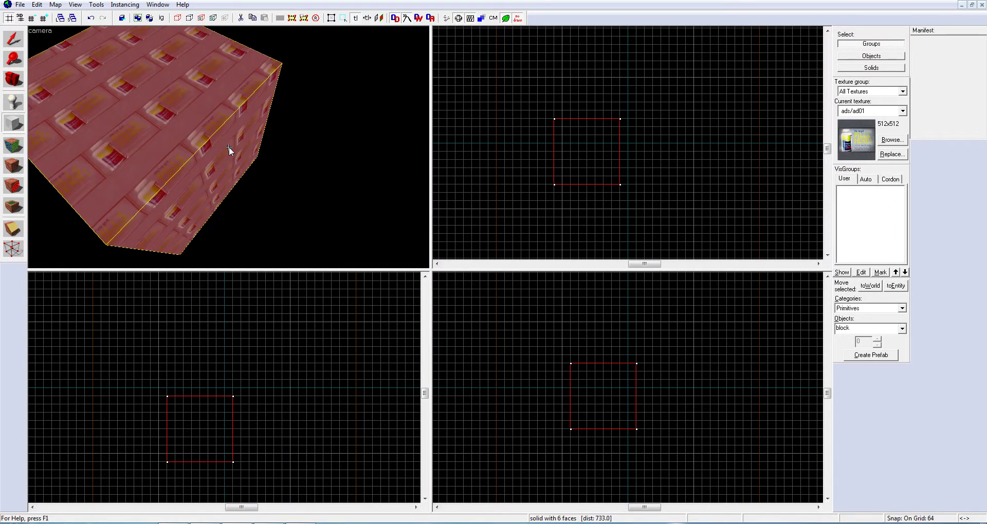
pyautogui.hotkey('ctrl', 'shift', 'e')
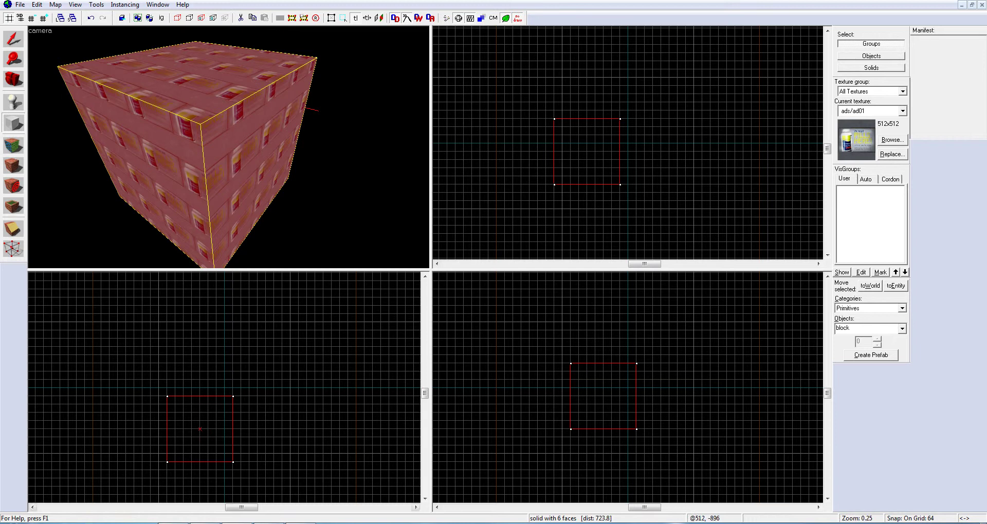
# In Notepad, write the note "cool, we have a blcok. but it looks ugly. lets give it a different texture" and clear it.
pyautogui.write('cool, we hav')
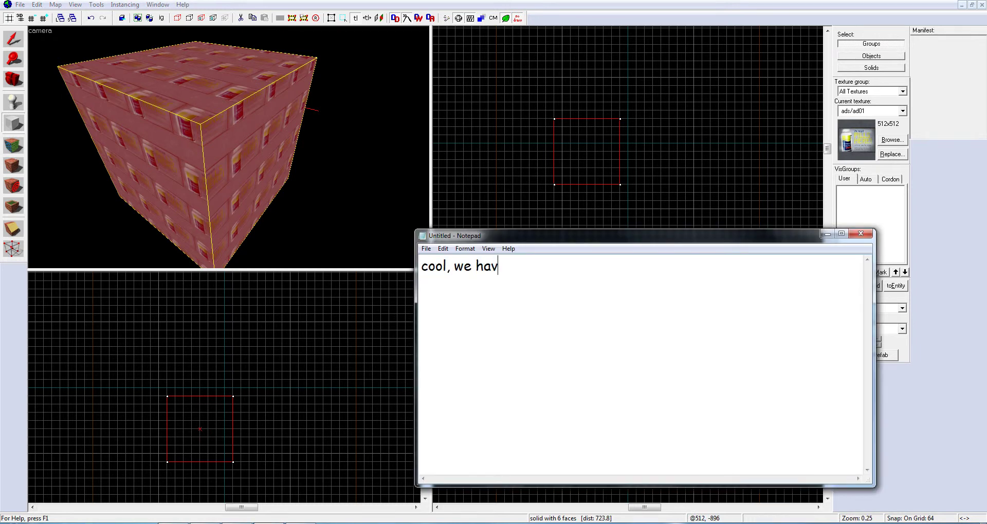
pyautogui.write('e a blcok. bu')
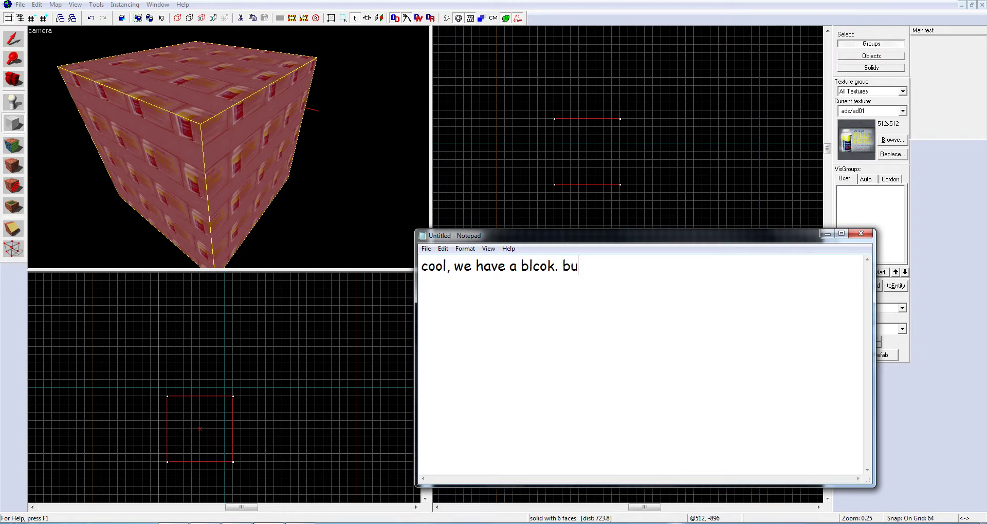
pyautogui.write('t it looks ugly,')
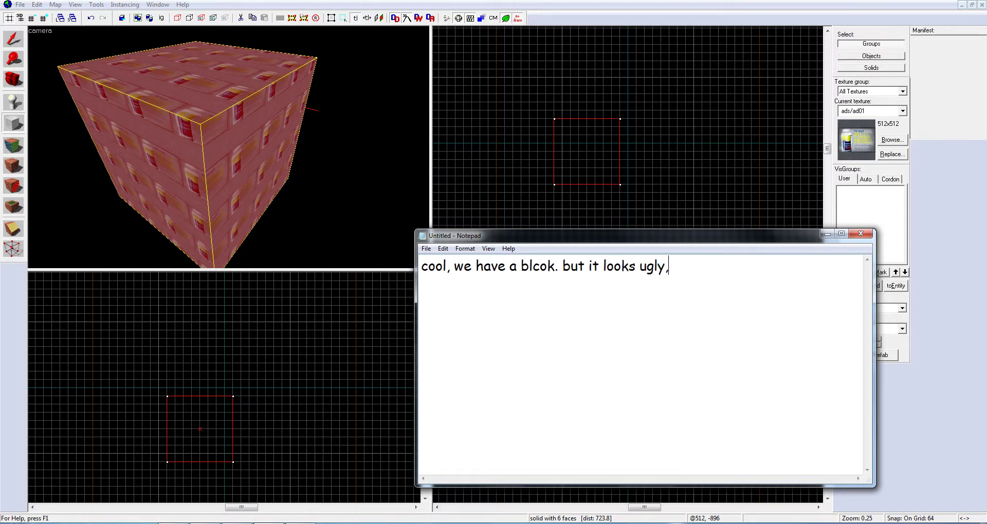
pyautogui.write(' lets give it a differenttexture')
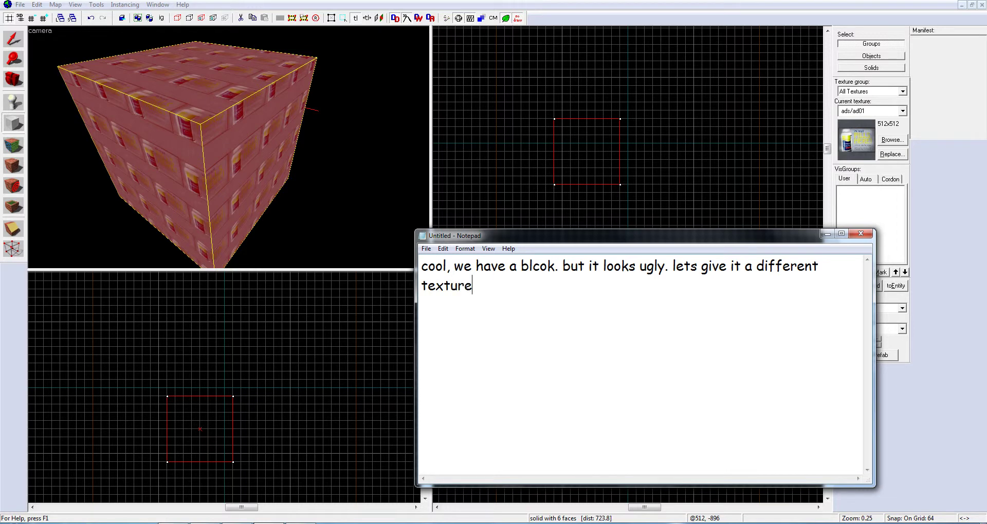
pyautogui.hotkey('ctrl', 'a')
pyautogui.press('BackSpace')
# Write the note "u go to browse and look for one u like" about finding a texture.
pyautogui.write('u go to b')
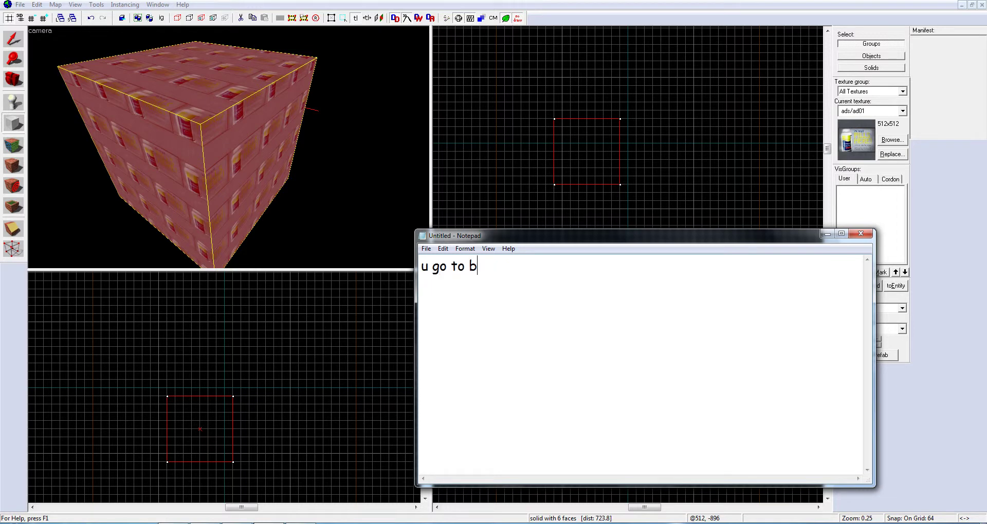
pyautogui.write('rowse and look for o')
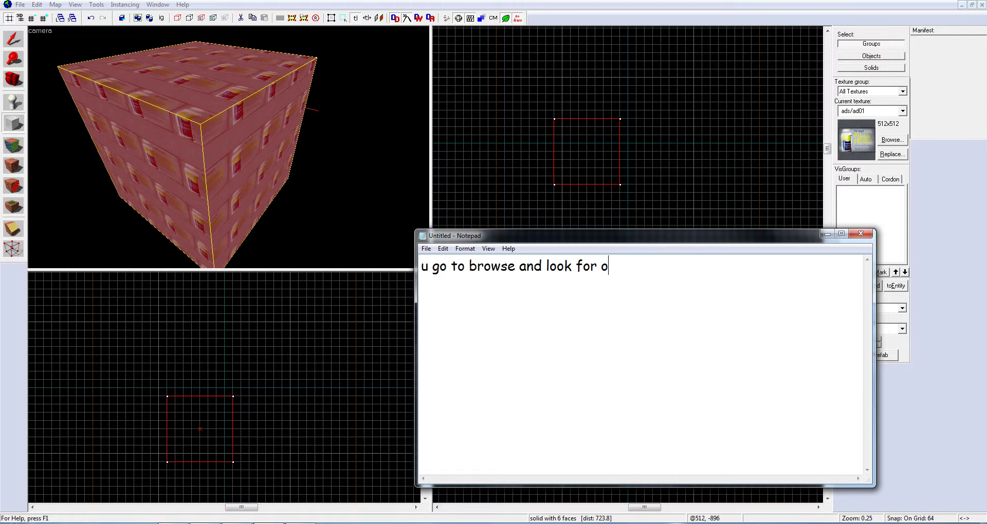
pyautogui.write('ne u like')
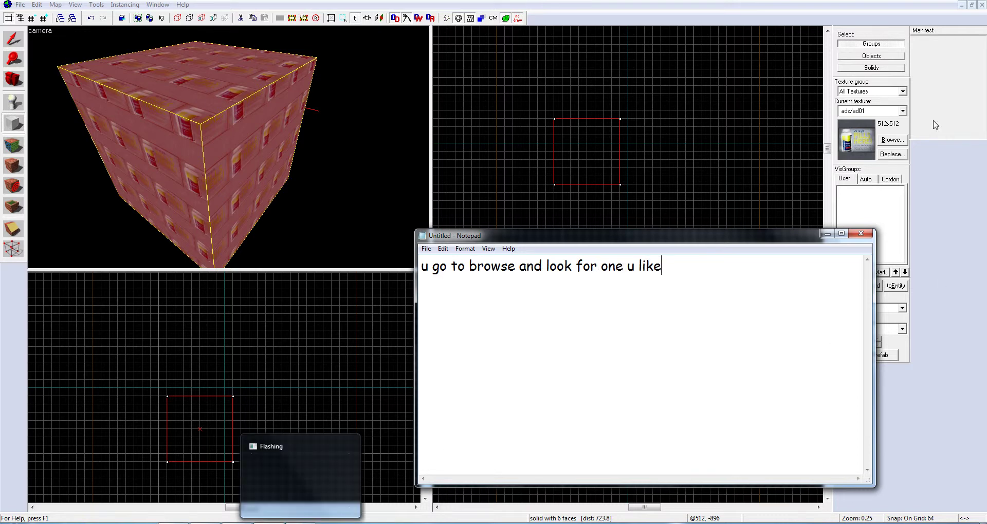
# Browse Hammer's textures and choose concrete/cinderwall04_cheap as the current texture.
pyautogui.click(892, 140)
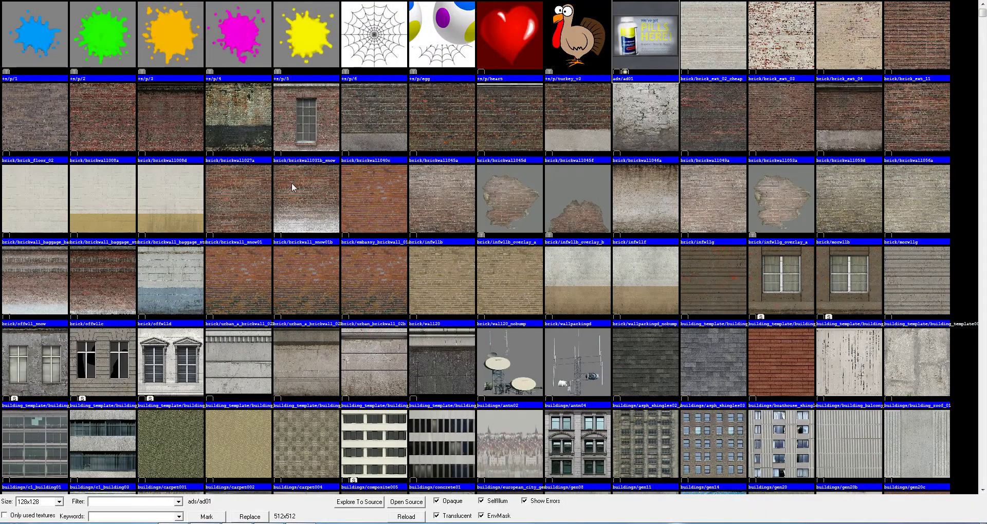
pyautogui.click(324, 179)
pyautogui.scroll(-10, 204, 184)
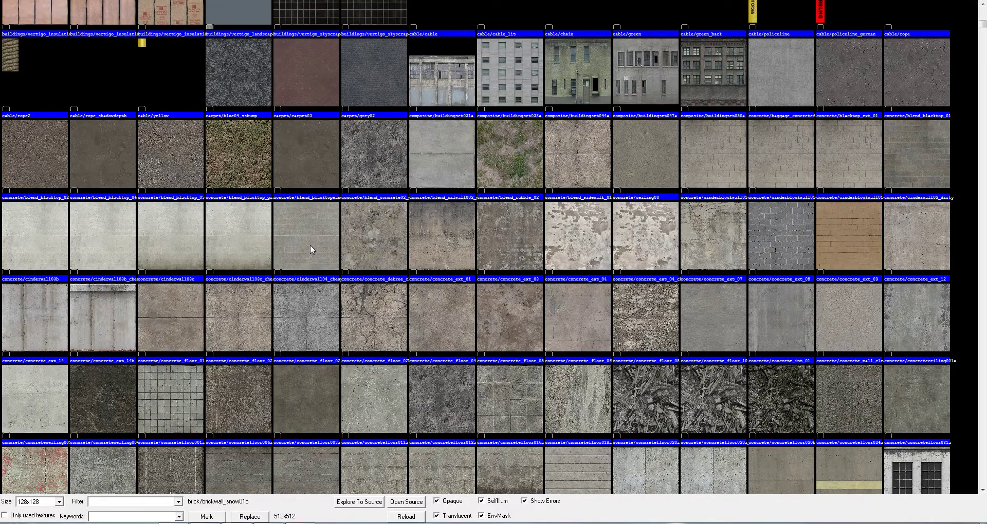
pyautogui.doubleClick(310, 245)
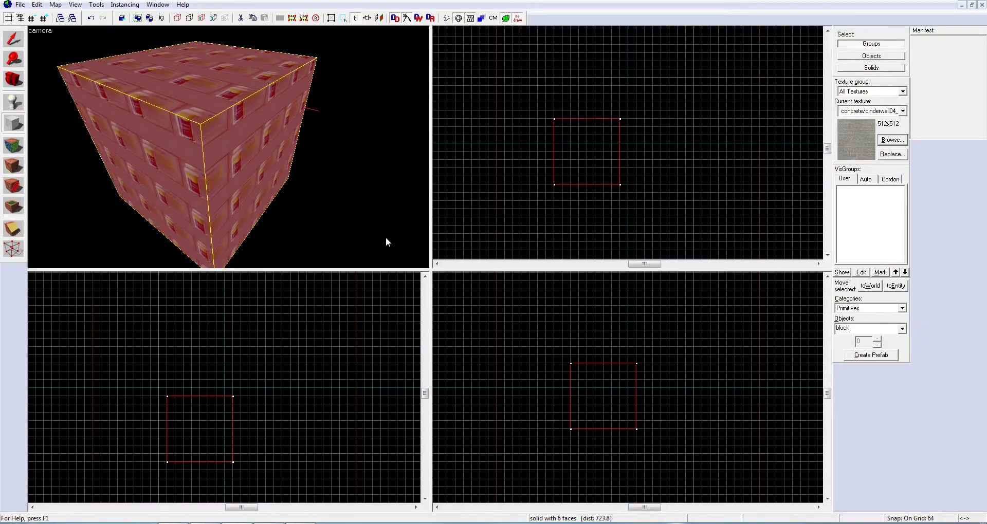
# Browse the textures again and reselect concrete/cinderwall04_cheap as the current texture.
pyautogui.click(892, 139)
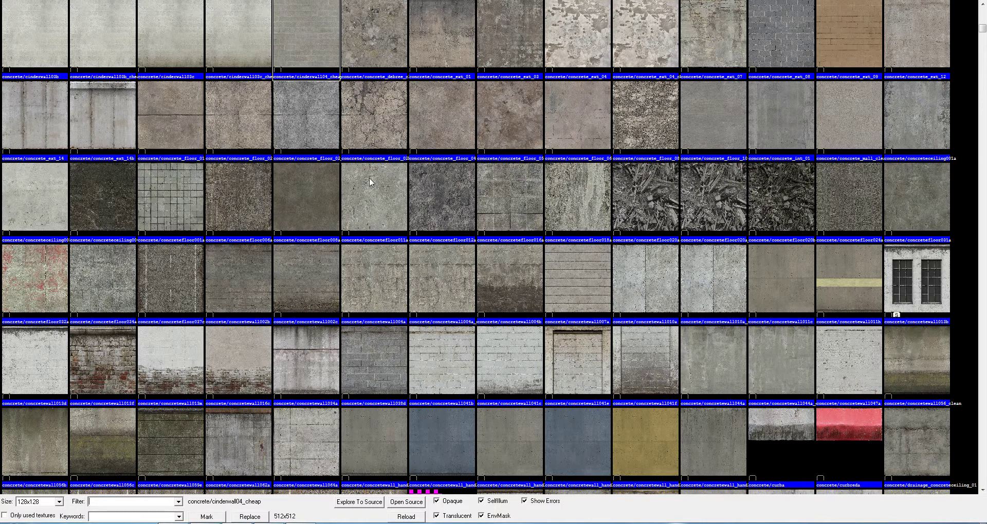
pyautogui.doubleClick(317, 60)
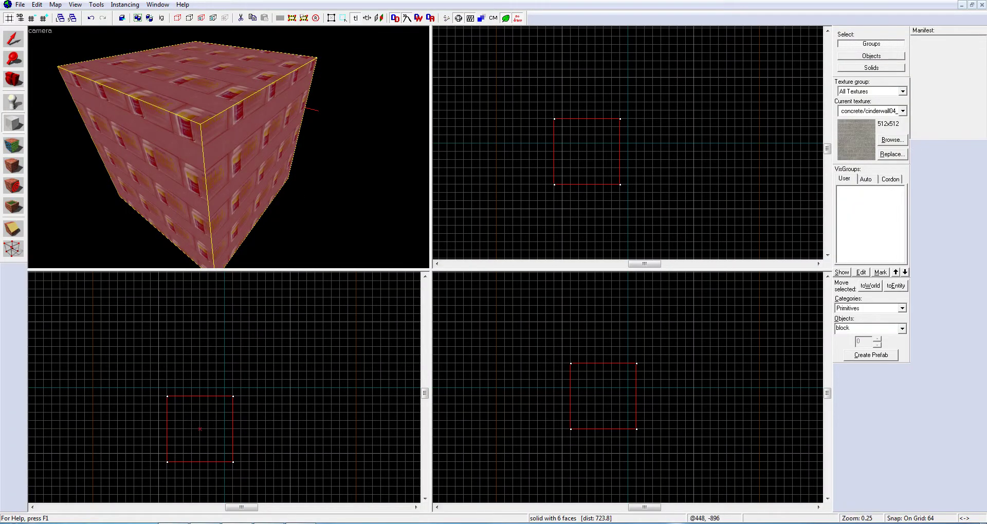
# In Notepad, write the note "then u go to the texture applicator tool, which looks like rgb brick" and clear it.
pyautogui.hotkey('alt', 'Tab')
pyautogui.write('he')
pyautogui.hotkey('ctrl', 'a')
pyautogui.write('th')
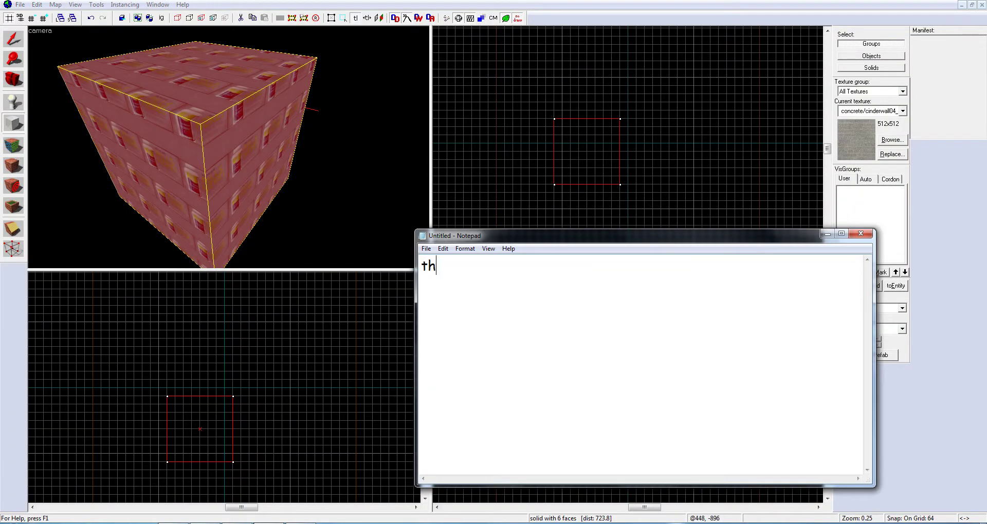
pyautogui.write('en u go to the')
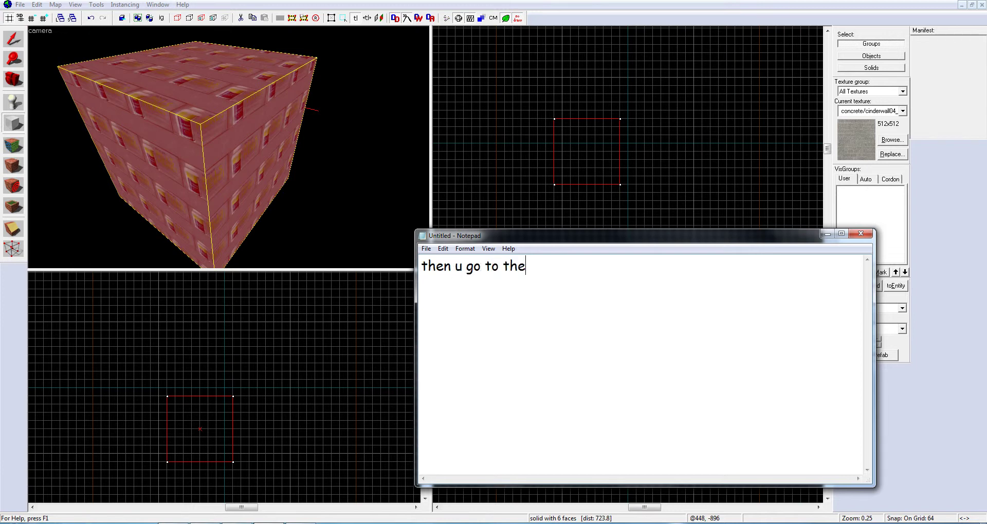
pyautogui.write(' texture appli')
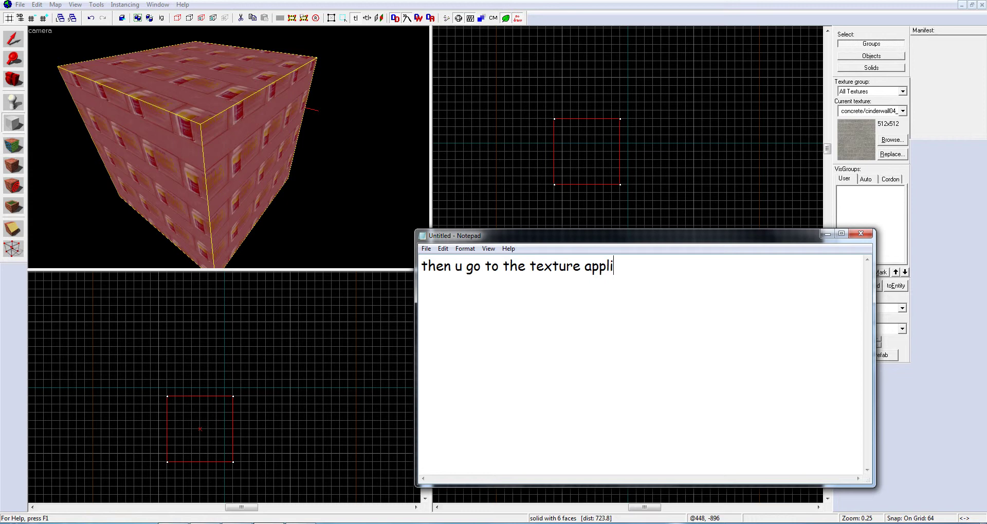
pyautogui.write('cator tool, wi')
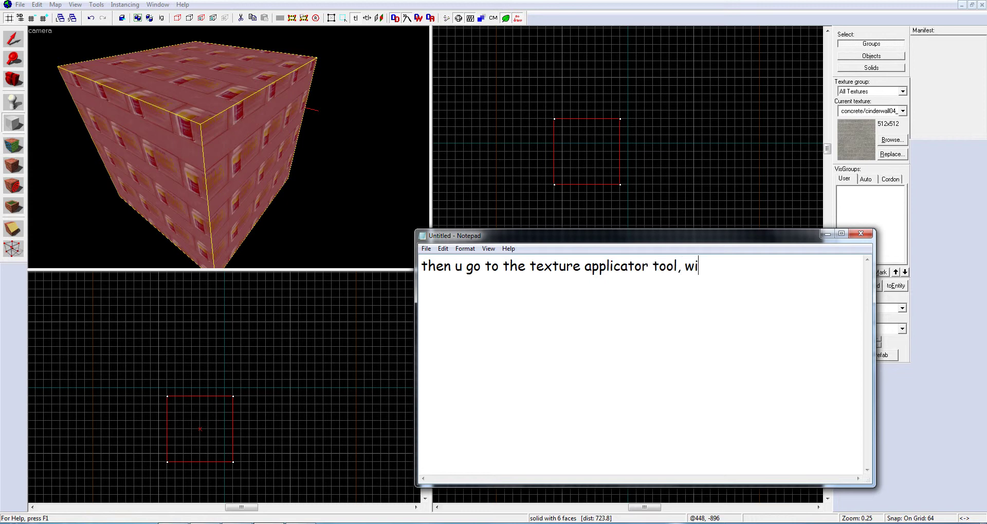
pyautogui.write('ich looks like red blu')
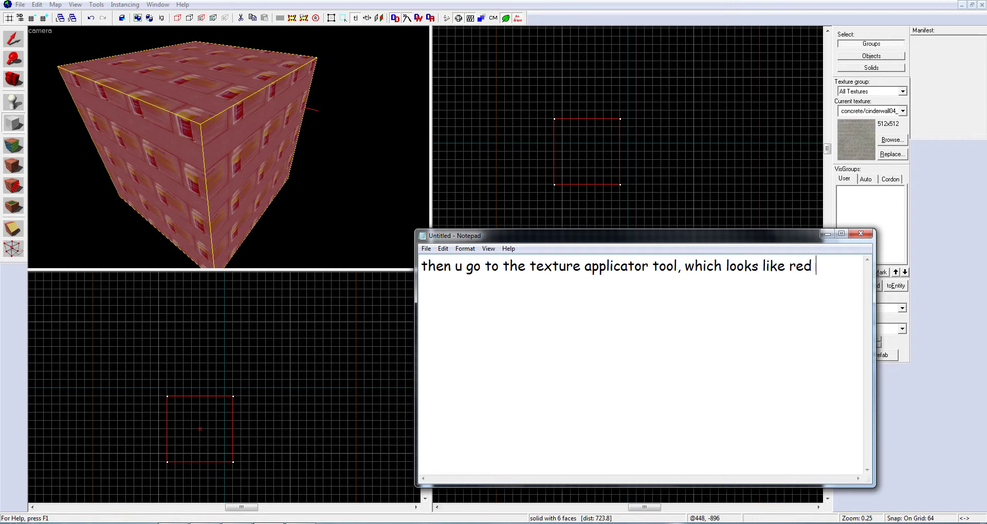
pyautogui.press('BackSpace')
pyautogui.press('BackSpace')
pyautogui.press('BackSpace')
pyautogui.press('BackSpace')
pyautogui.press('BackSpace')
pyautogui.press('BackSpace')
pyautogui.write('gb brick')
pyautogui.hotkey('ctrl', 'a')
pyautogui.press('Delete')
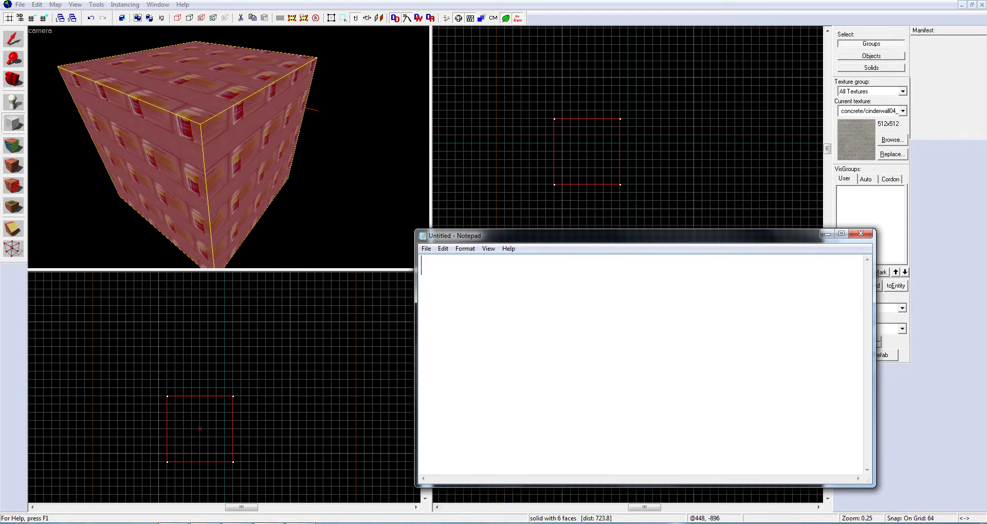
# In Hammer, start texture application on the selected block and inspect the current texture choice in the Face Edit Sheet.
pyautogui.click(10, 152)
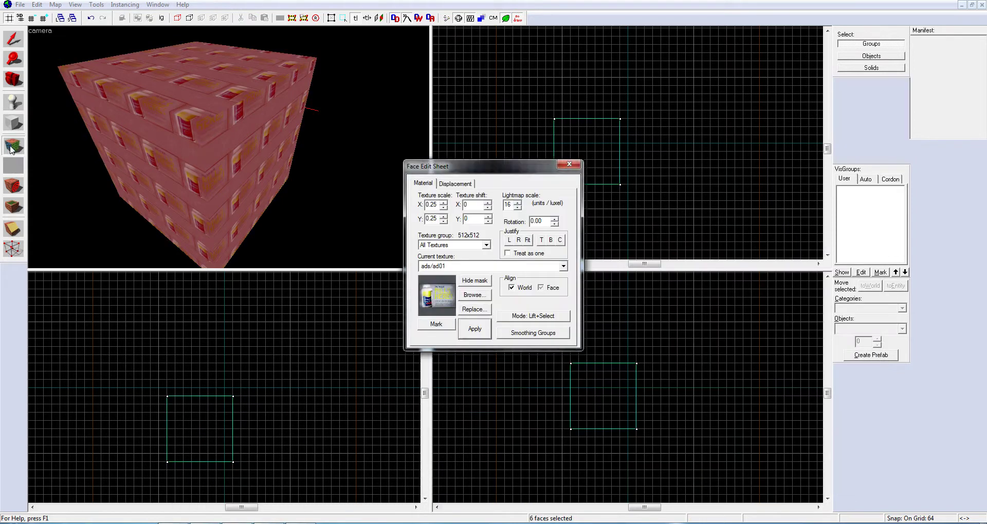
pyautogui.click(492, 265)
pyautogui.click(492, 266)
# In Notepad, write the note "then u hit the down arrow and ur texture" and clear it.
pyautogui.hotkey('alt', 'Tab')
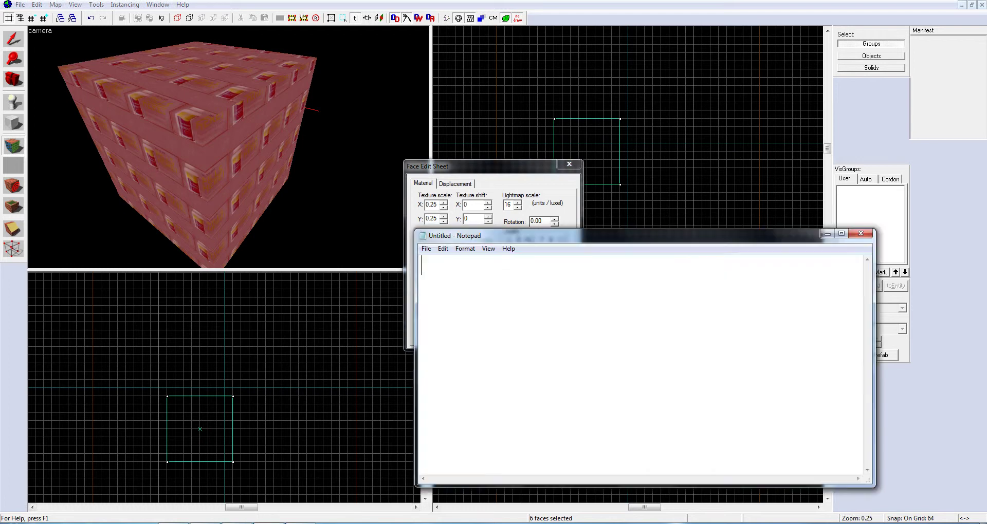
pyautogui.write('then u hit the d')
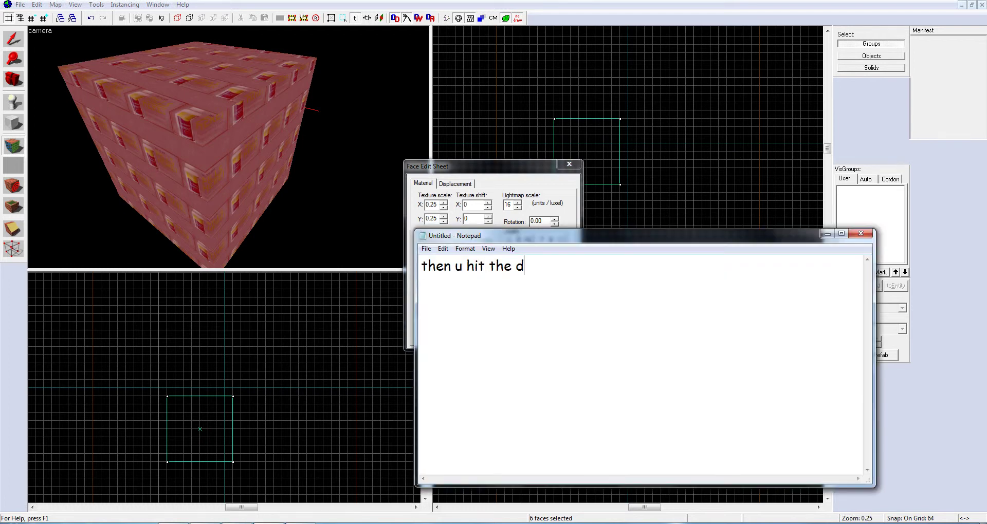
pyautogui.write('own arrow and ')
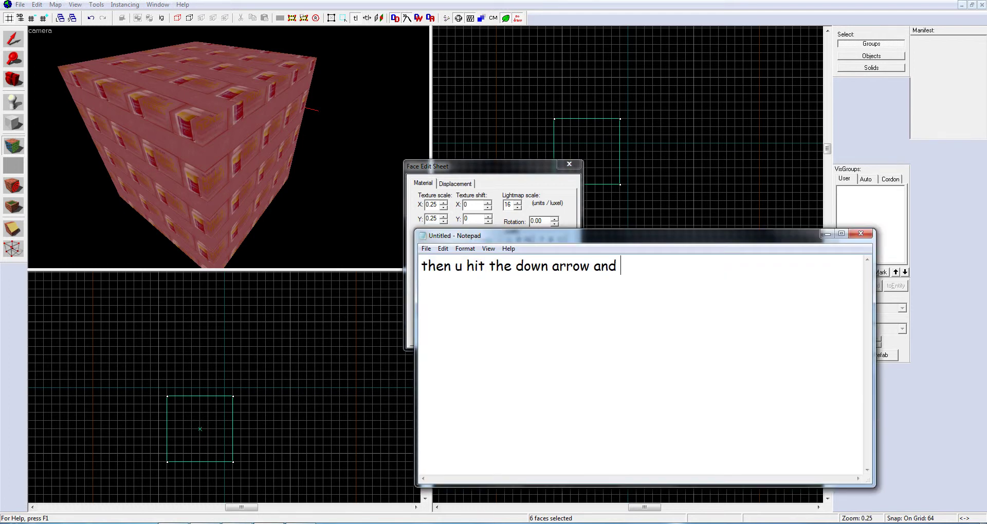
pyautogui.write('ur texture')
pyautogui.hotkey('ctrl', 'a')
pyautogui.press('BackSpace')
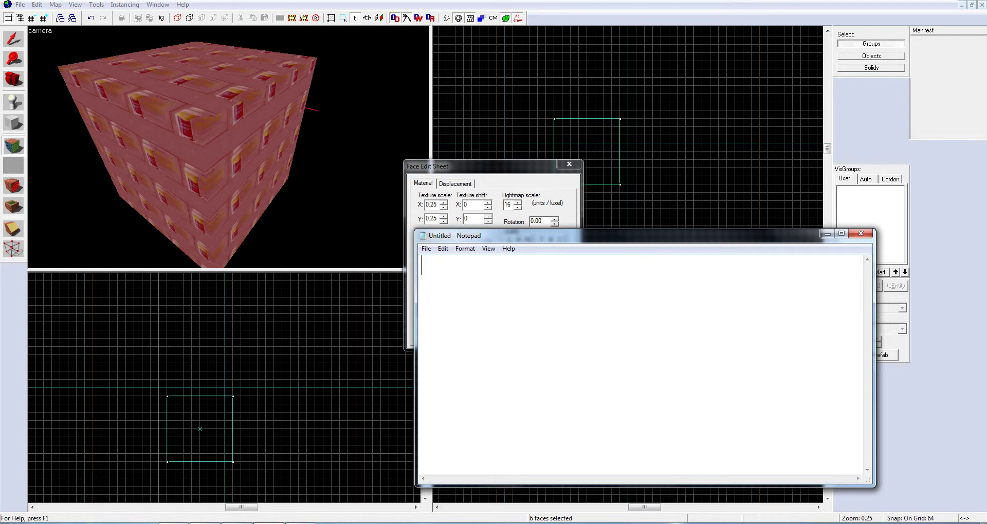
# In Hammer's Face Edit Sheet, apply the concrete/cinderwall04_cheap texture to all faces of the block and view it up close.
pyautogui.click(528, 179)
pyautogui.click(469, 266)
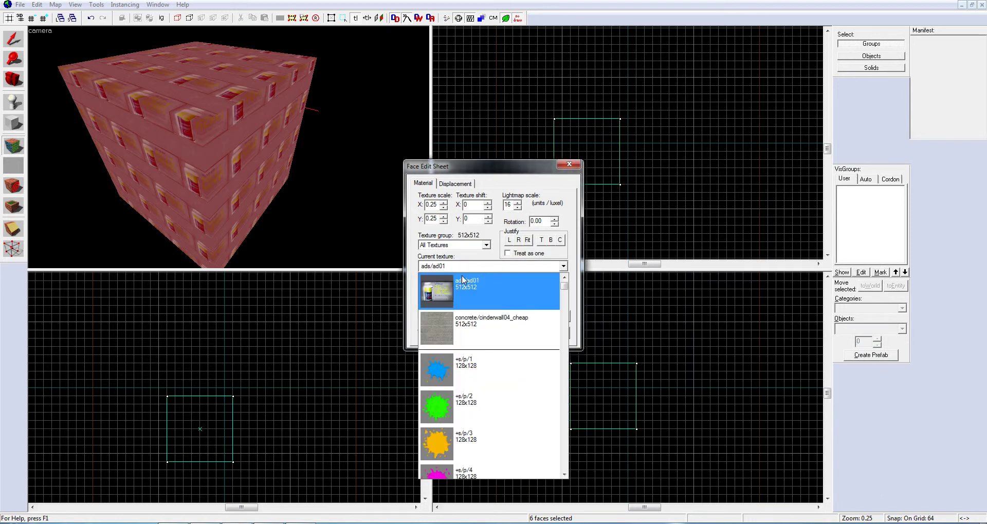
pyautogui.click(475, 322)
pyautogui.click(475, 329)
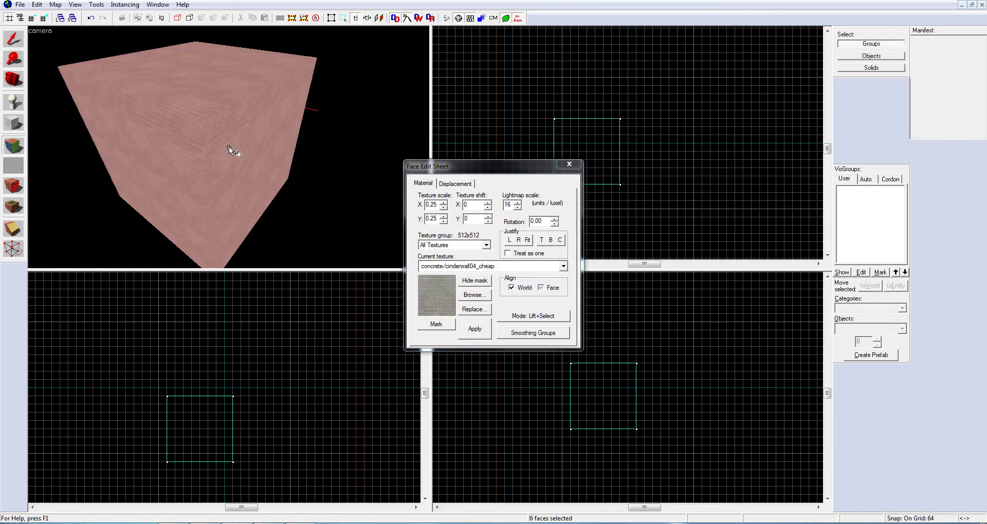
pyautogui.scroll(4, 230, 149)
pyautogui.scroll(2, 229, 149)
# In Notepad, write the note "now lets make it hallow so we can have people walk in here." and clear it.
pyautogui.hotkey('alt', 'Tab')
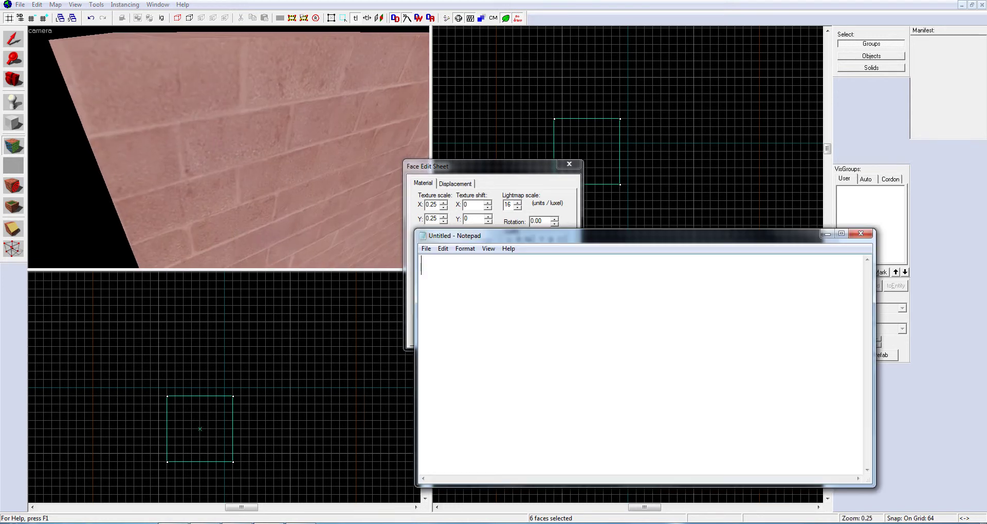
pyautogui.write('coo')
pyautogui.press('BackSpace')
pyautogui.press('BackSpace')
pyautogui.press('BackSpace')
pyautogui.press('BackSpace')
pyautogui.press('BackSpace')
pyautogui.write('now lets make it hlallow so we cah')
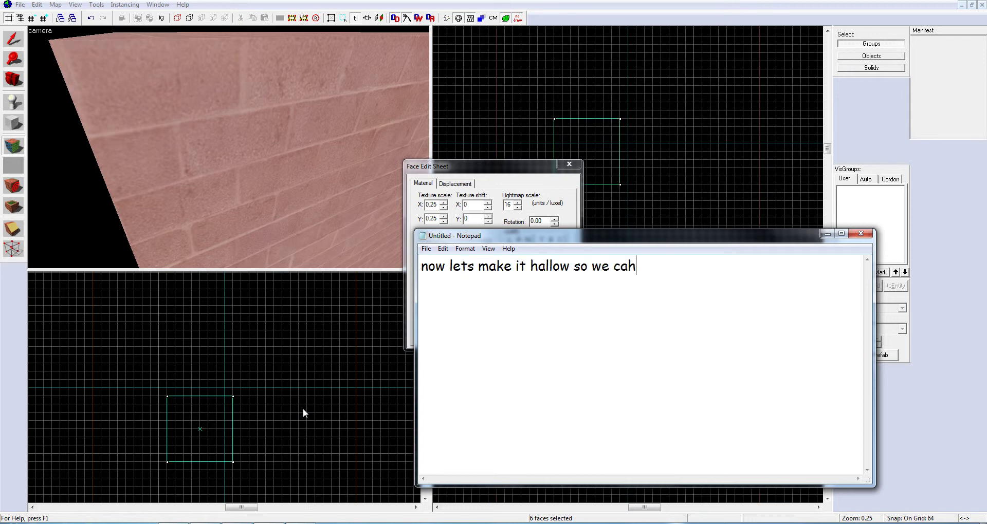
pyautogui.press('BackSpace')
pyautogui.write('n have peop')
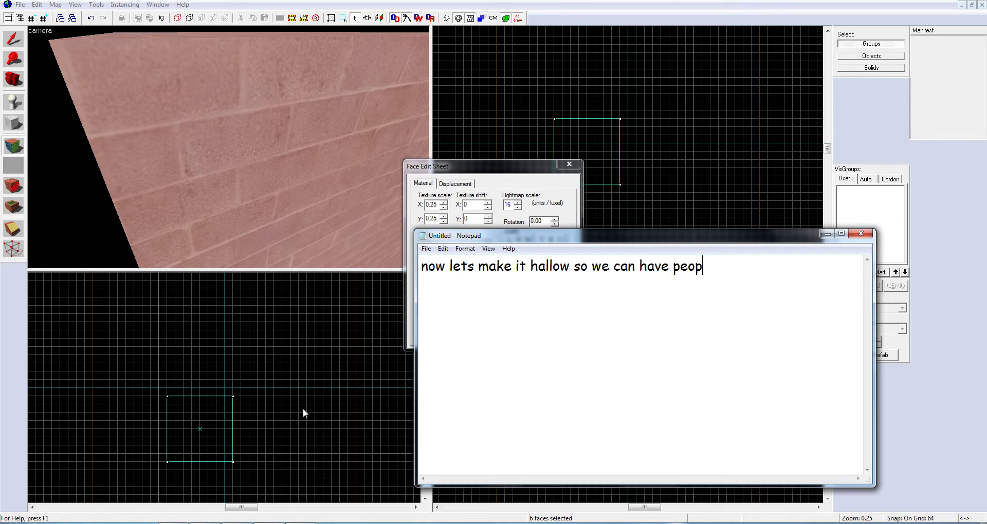
pyautogui.write('le walk in here.')
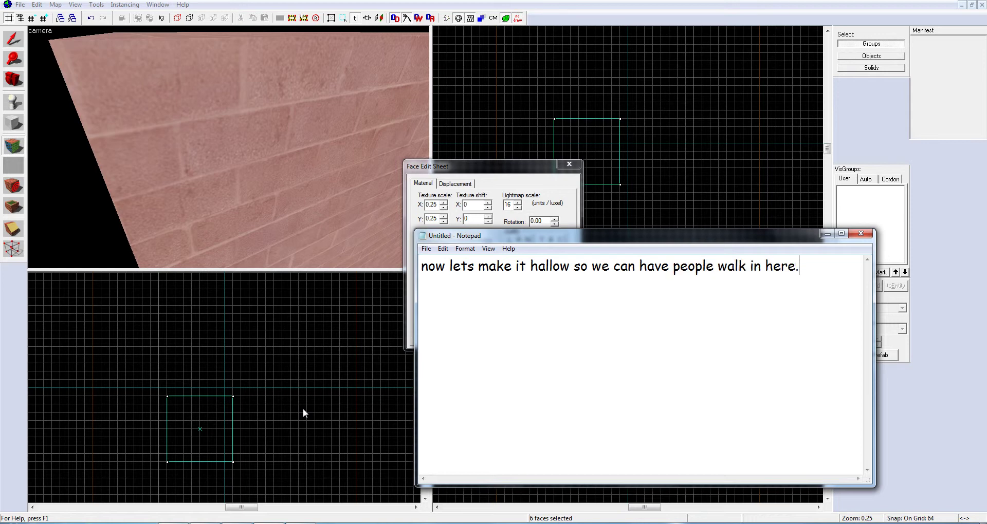
pyautogui.hotkey('ctrl', 'a')
pyautogui.press('BackSpace')
# In Hammer, close the Face Edit Sheet and go back to the block as a selected object.
pyautogui.click(587, 148)
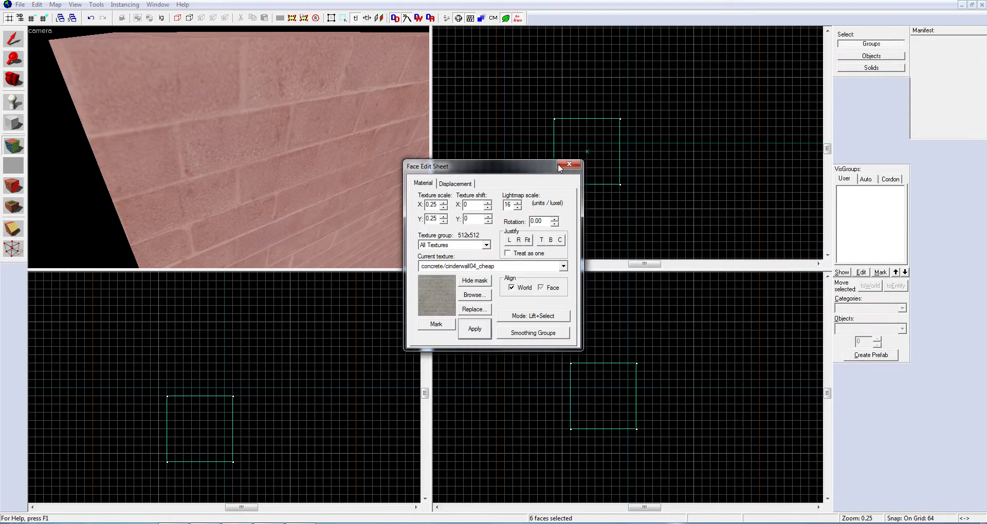
pyautogui.click(569, 164)
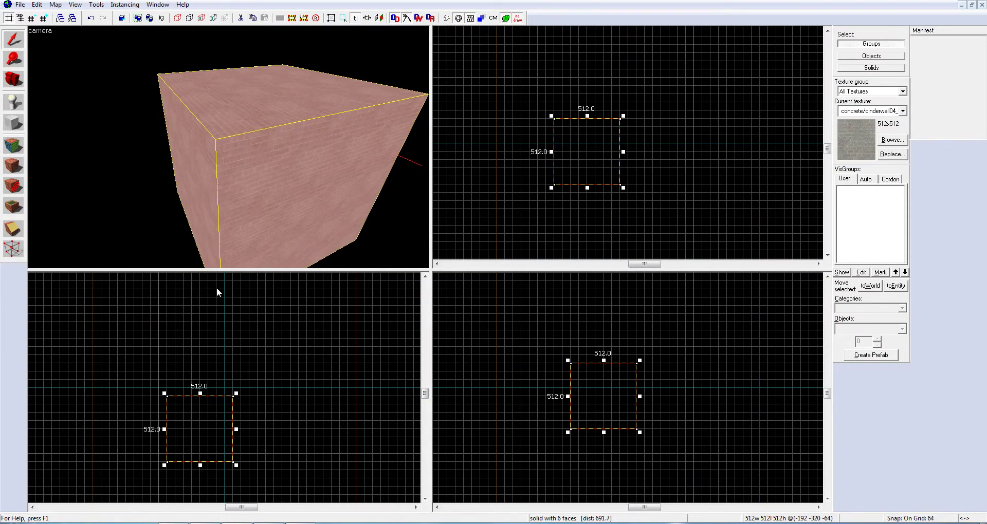
# In Notepad, write the note "click on it, go to map > make hallow" and check Hammer for that command.
pyautogui.hotkey('alt', 'Tab')
pyautogui.write('click on ')
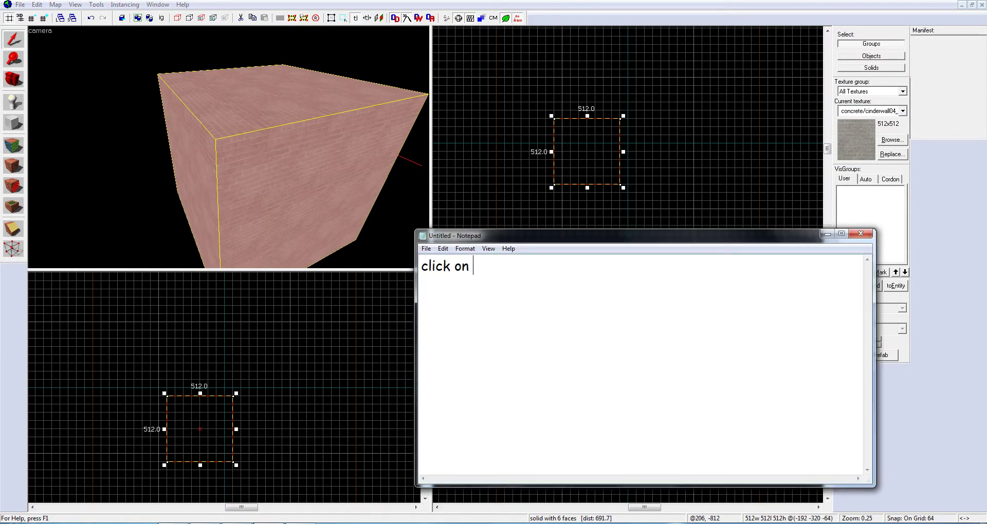
pyautogui.write('it, go to map > make')
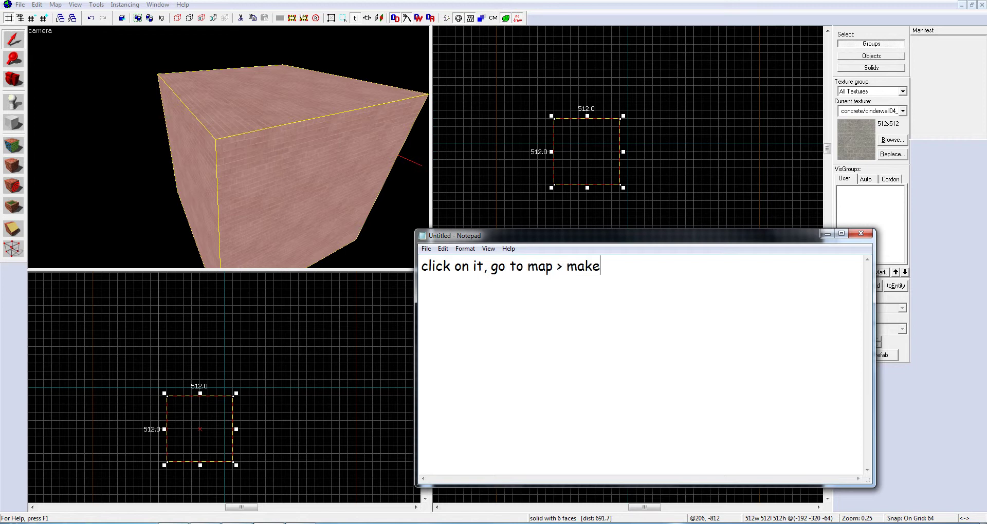
pyautogui.write(' hallow')
pyautogui.click(61, 5)
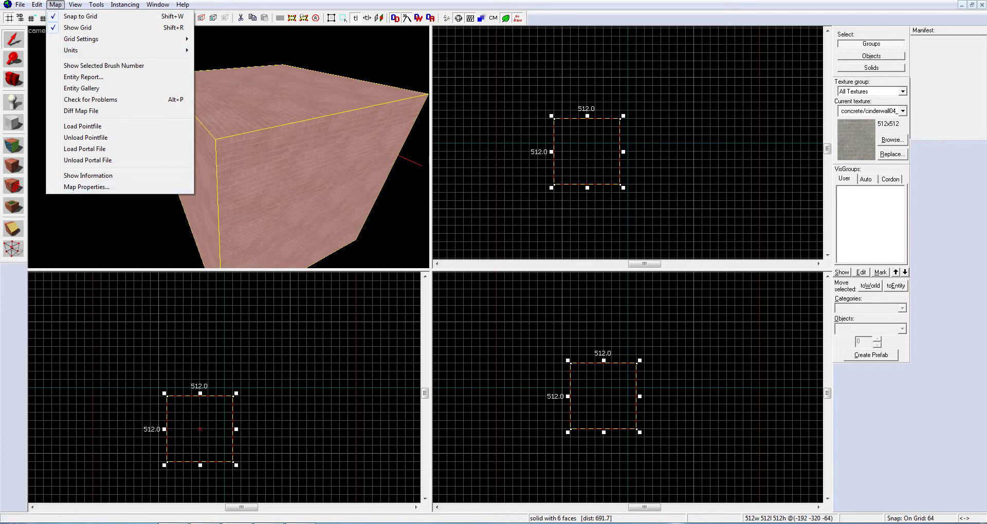
# Replace the Notepad text with the correction "or rather tools > make hallow sorry".
pyautogui.hotkey('alt', 'Tab')
pyautogui.hotkey('ctrl', 'a')
pyautogui.write('o')
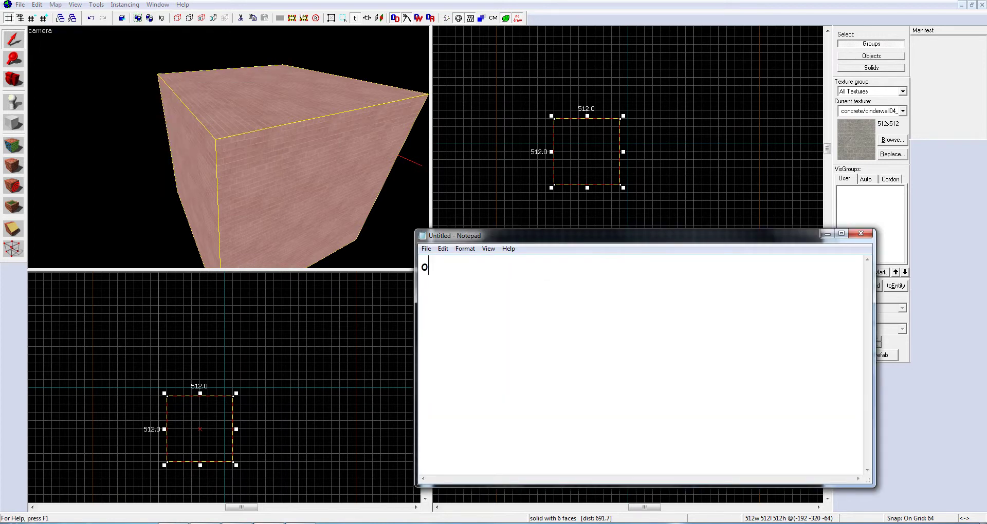
pyautogui.write('r rather tools > make hallow sorr')
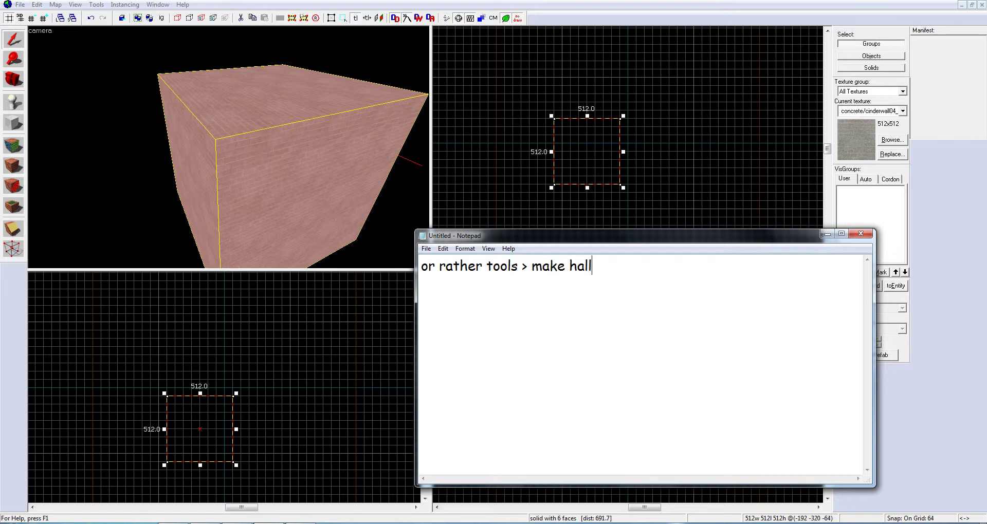
pyautogui.press('BackSpace')
pyautogui.press('BackSpace')
pyautogui.press('BackSpace')
pyautogui.write('rry')
# In Hammer, start the Make Hollow command on the selected block.
pyautogui.click(98, 4)
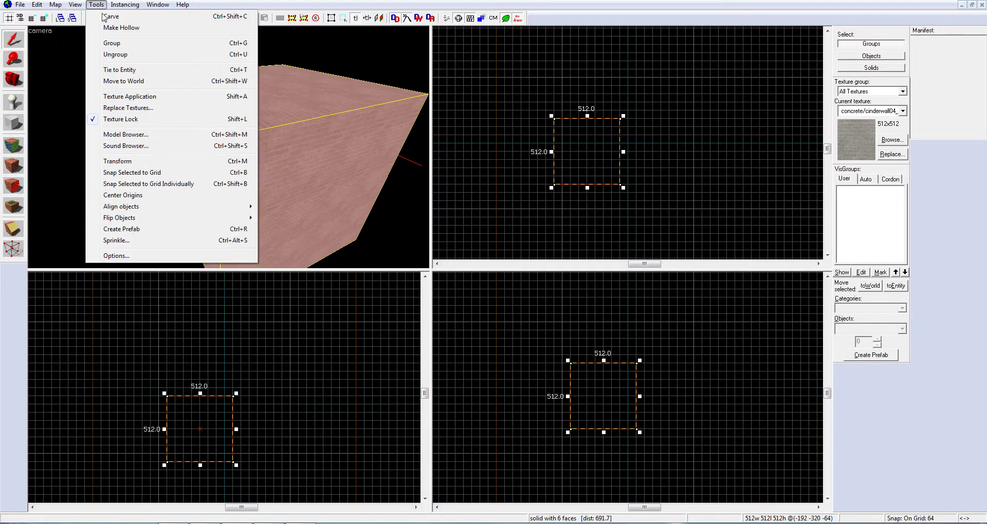
pyautogui.click(113, 28)
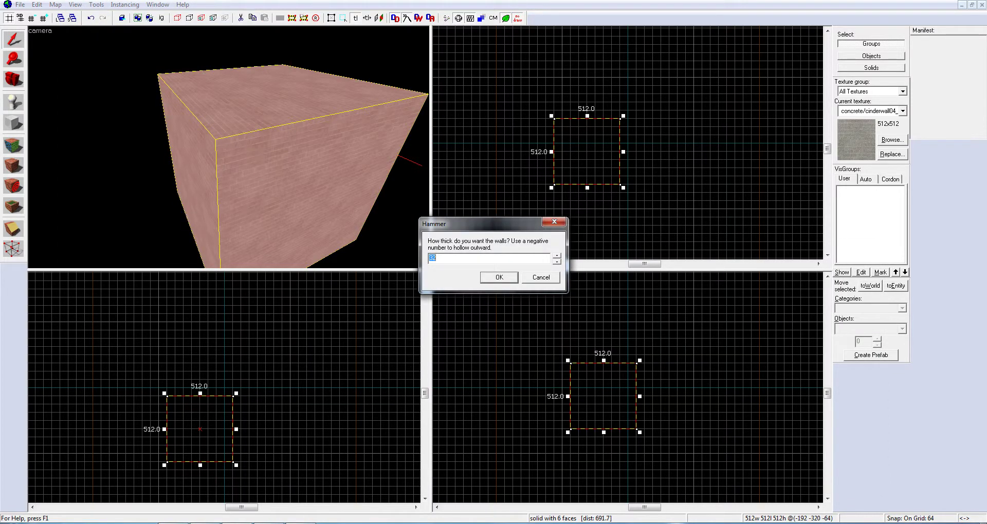
# In Notepad, write the wall thickness note "use any number larger than 1 or less then -1." and clear it.
pyautogui.hotkey('alt', 'Tab')
pyautogui.hotkey('ctrl', 'a')
pyautogui.write('use any n')
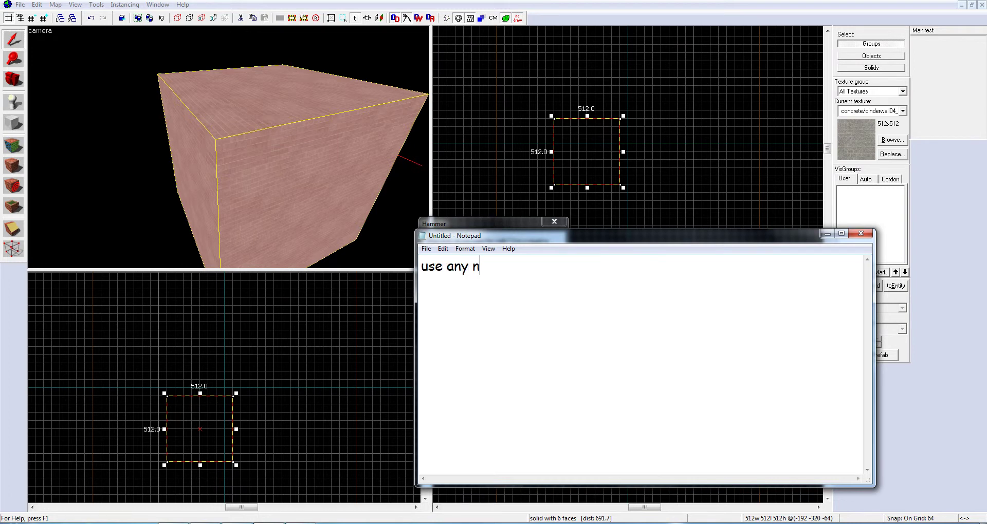
pyautogui.write('umber larger than')
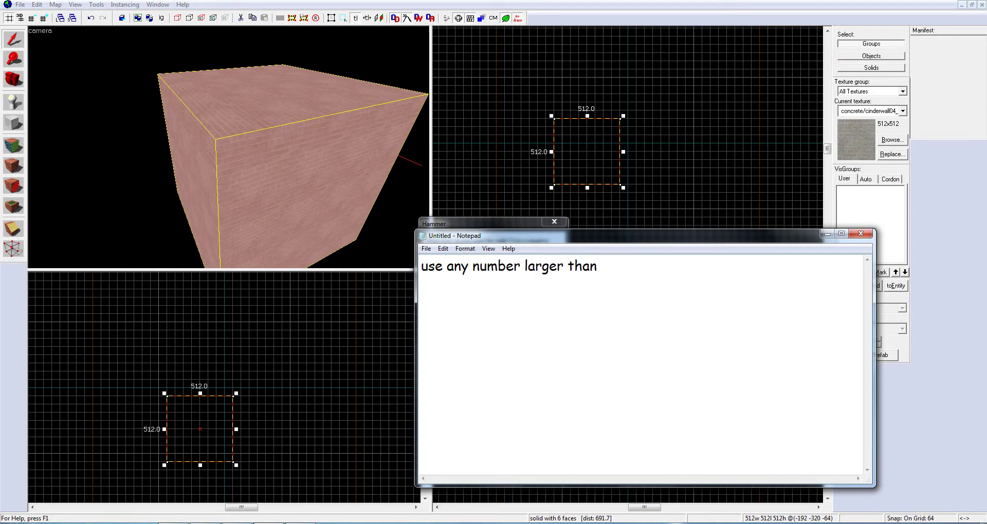
pyautogui.write(' 1 or less then -1.')
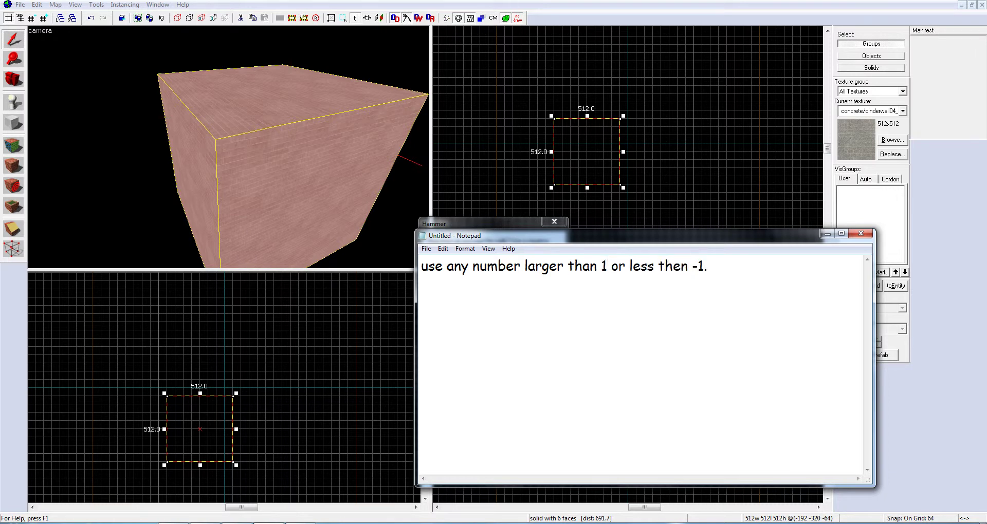
pyautogui.hotkey('ctrl', 'a')
pyautogui.press('Delete')
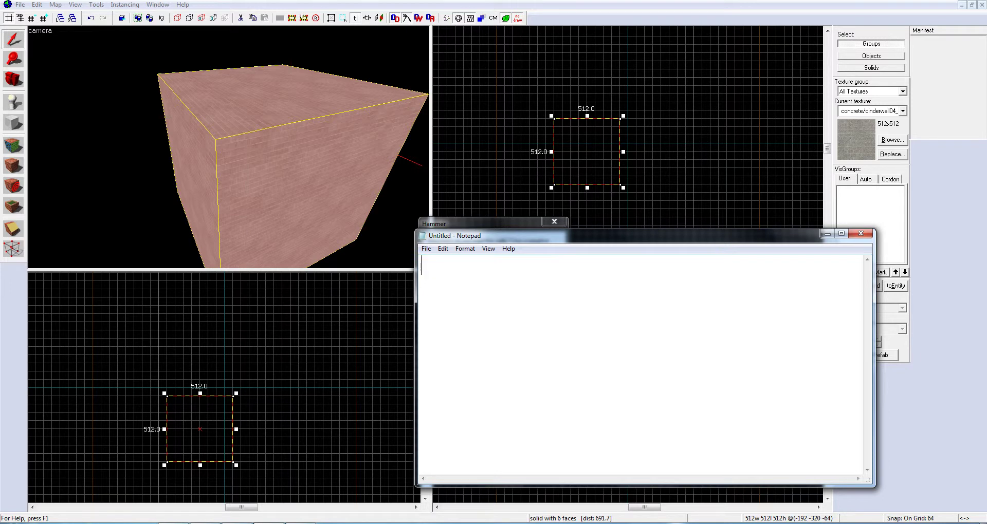
# Write the note "i like to use -2 because it hallows outwards." and clear it.
pyautogui.write('i like to use -2 because it ')
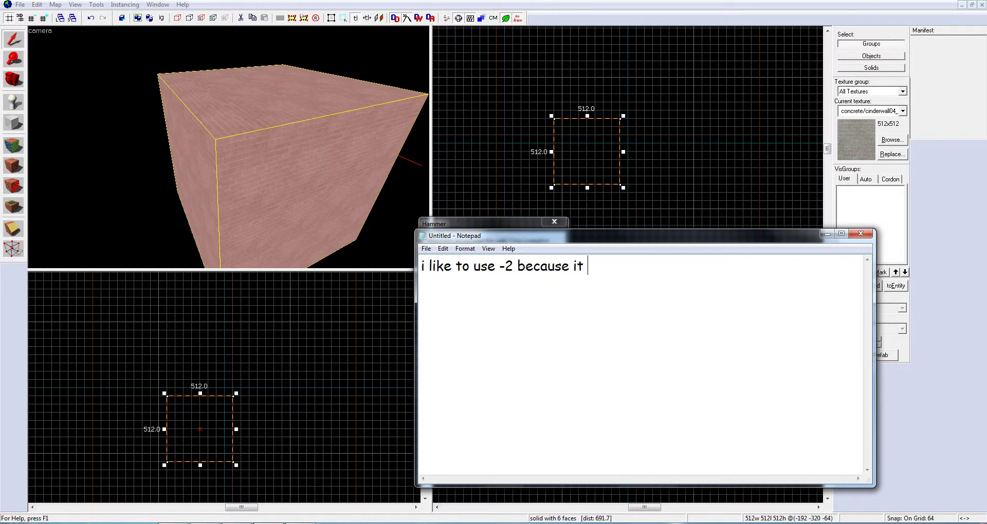
pyautogui.write('hallows outwards')
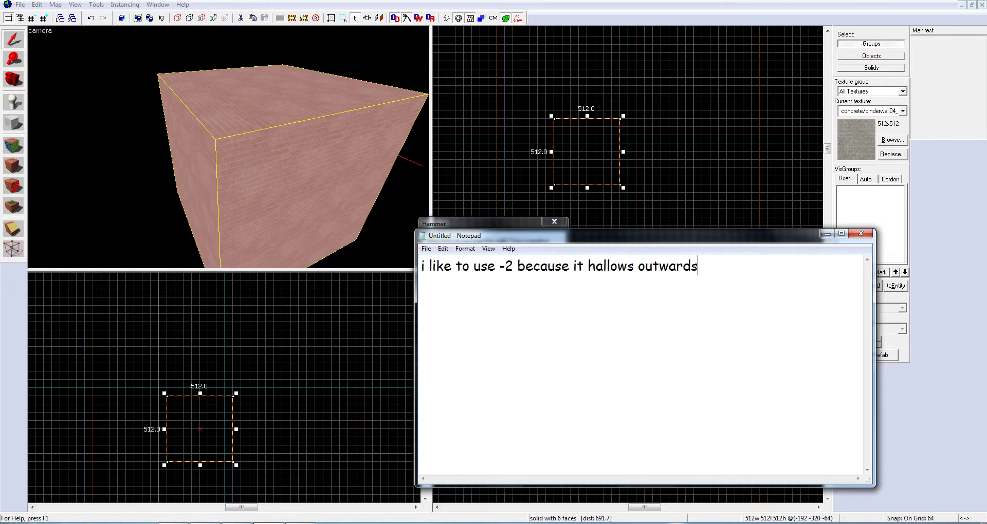
pyautogui.write('.')
pyautogui.hotkey('ctrl', 'a')
pyautogui.press('BackSpace')
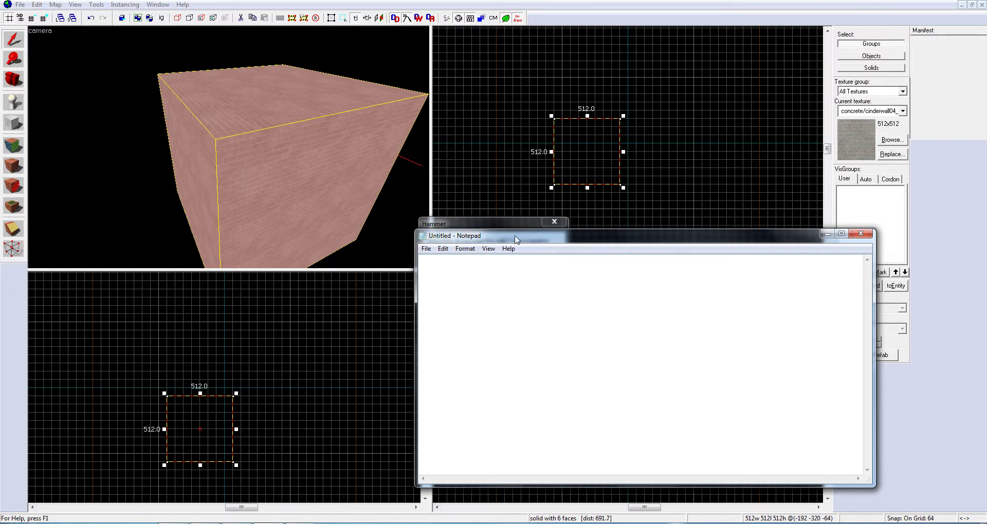
# In Hammer, hollow the selected block with a wall thickness of -2 and look at the room from inside.
pyautogui.hotkey('alt', 'Tab')
pyautogui.write('-2')
pyautogui.click(495, 278)
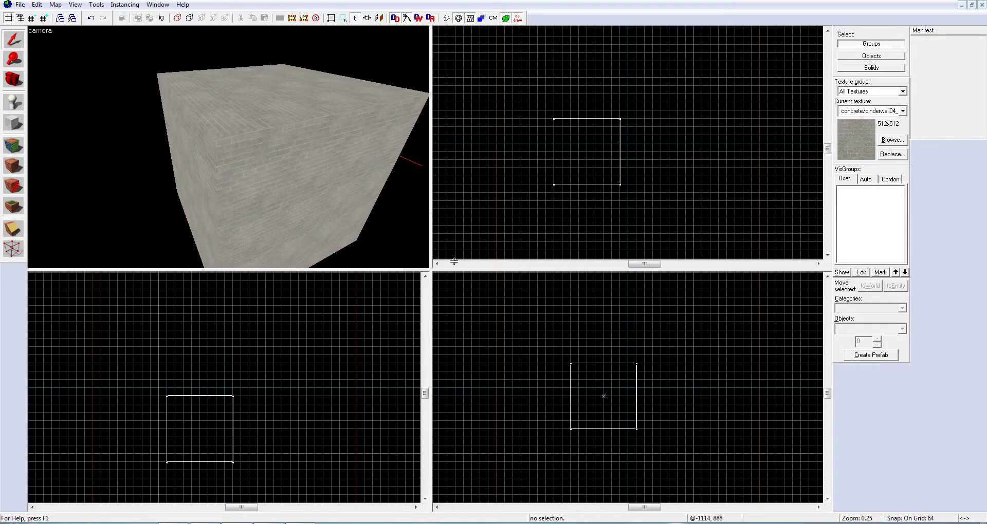
pyautogui.press('Up')
pyautogui.press('Up')
pyautogui.press('Up')
pyautogui.press('Up')
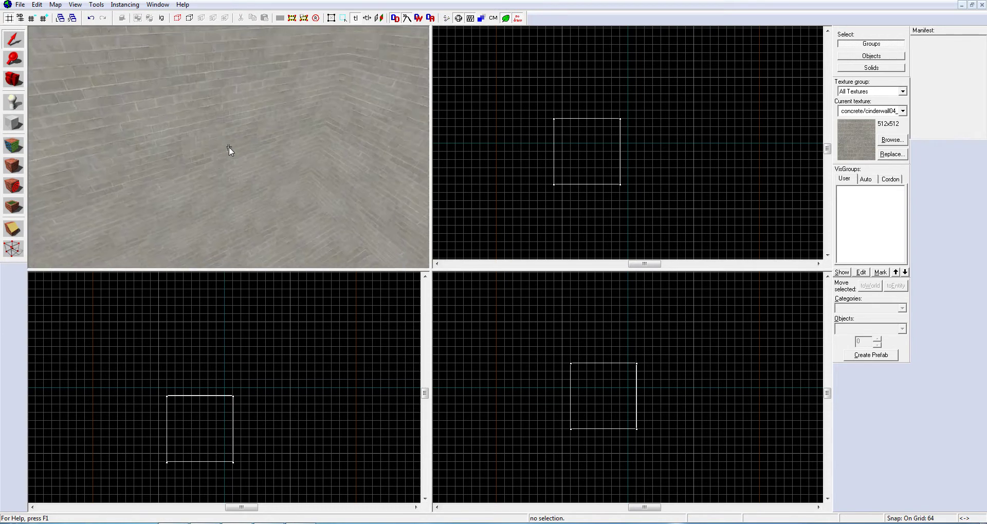
# In Notepad, write the note "cool, now we have a hallow box." and clear it.
pyautogui.hotkey('alt', 'Tab')
pyautogui.write('cool')
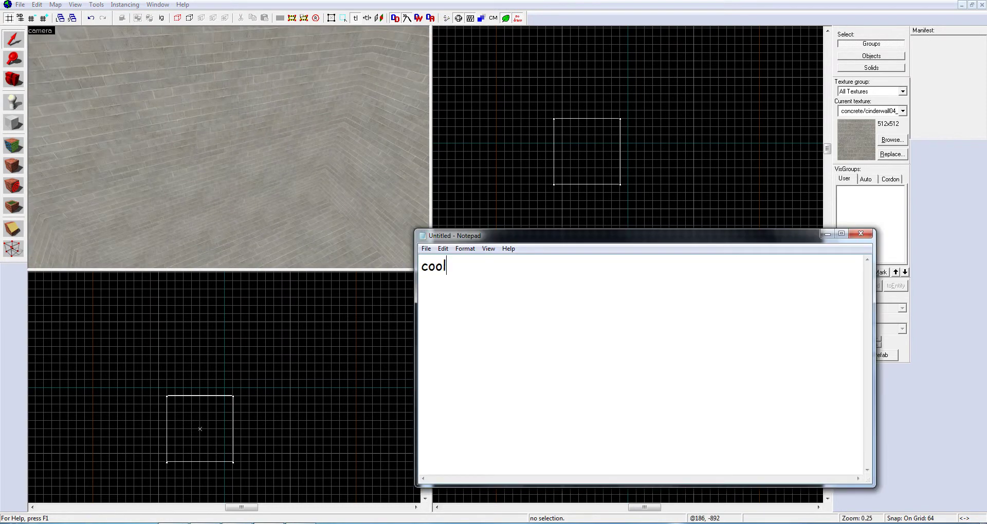
pyautogui.write(', now we have a ')
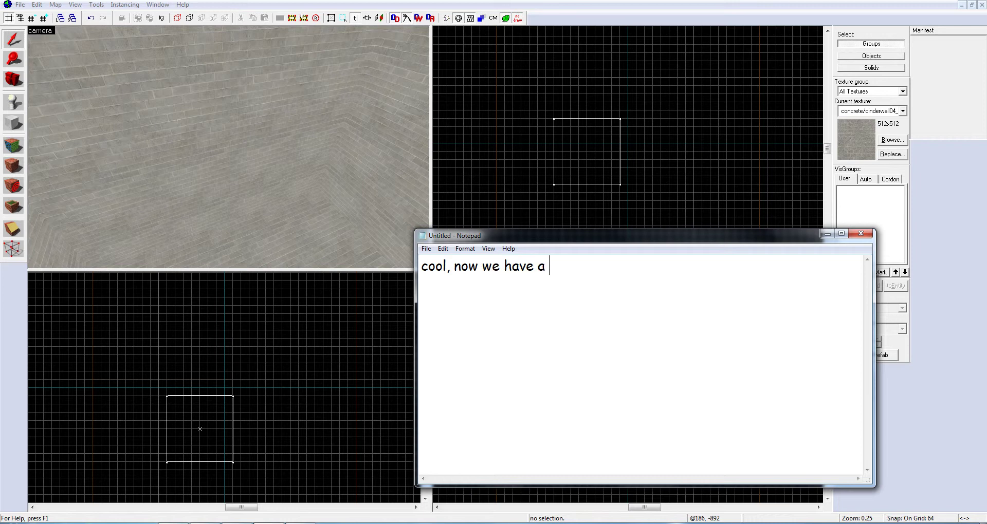
pyautogui.write('hallow box.')
pyautogui.hotkey('ctrl', 'a')
pyautogui.press('BackSpace')
# Write the note "lets put someone in there" and clear it.
pyautogui.write('lets put s')
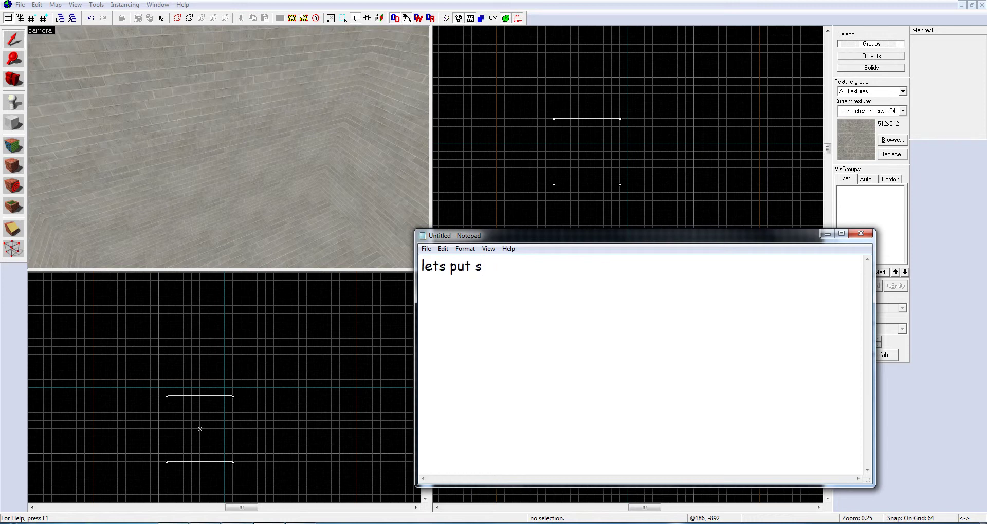
pyautogui.write('omeone in there')
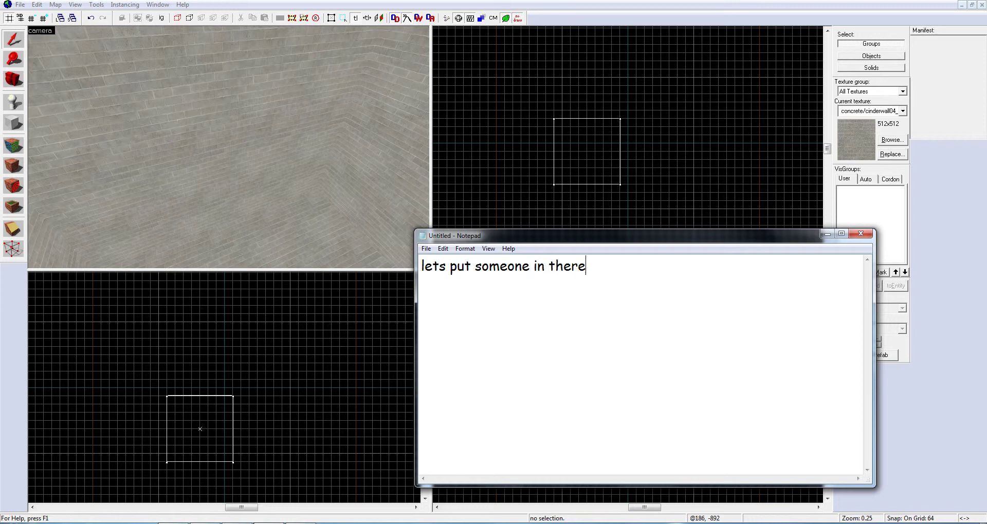
pyautogui.hotkey('ctrl', 'a')
pyautogui.press('BackSpace')
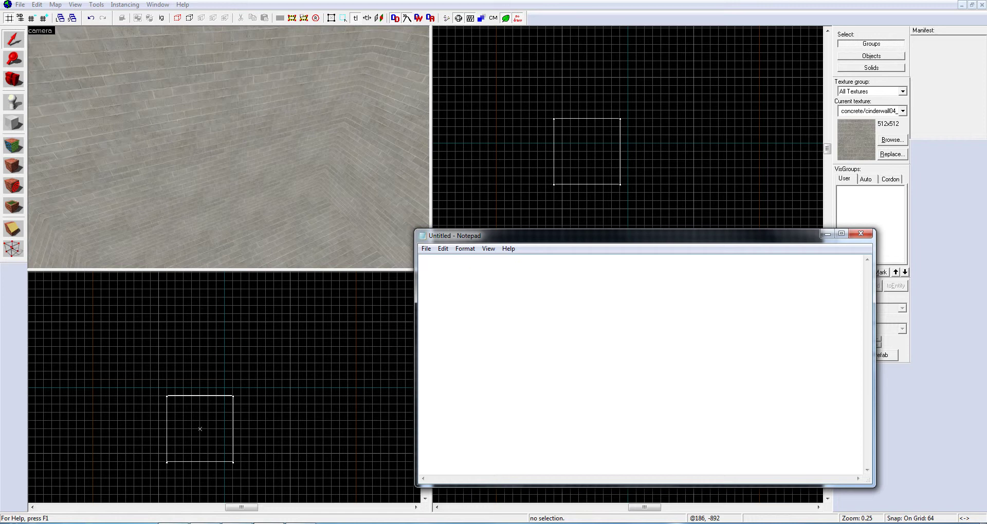
# Write the note "use the entity tool. it looks like a cylinder with a sphere ontop." and clear it.
pyautogui.write('use the entity to')
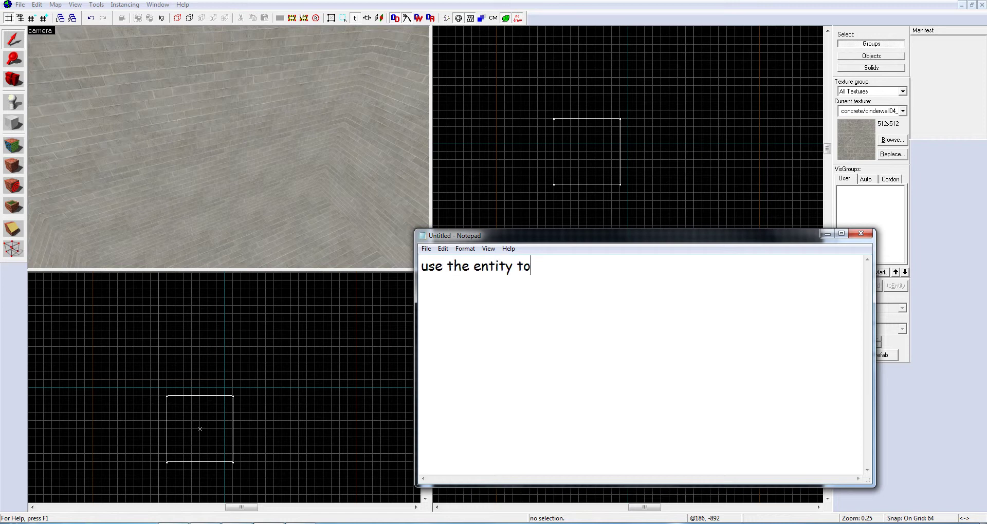
pyautogui.write('ol. it looks like')
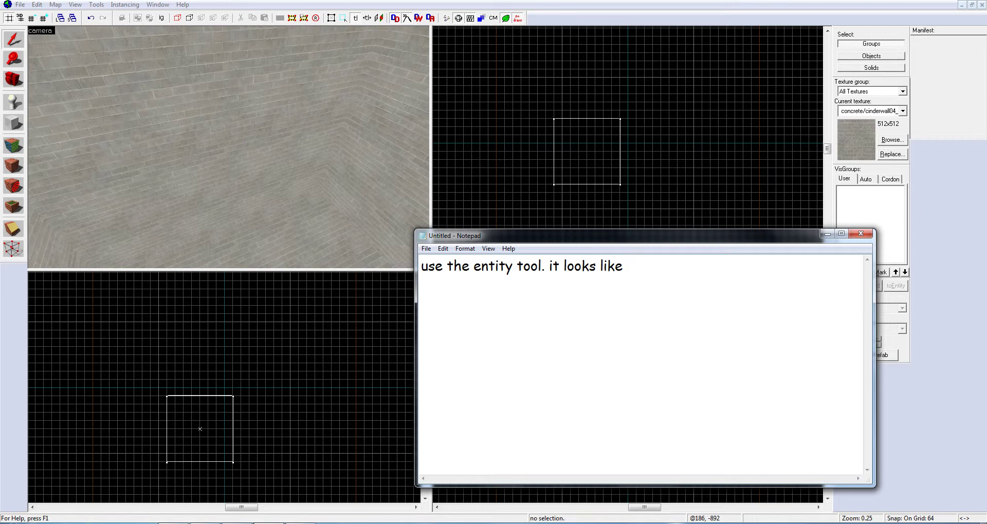
pyautogui.write('a cylinder with a sphere ontop.')
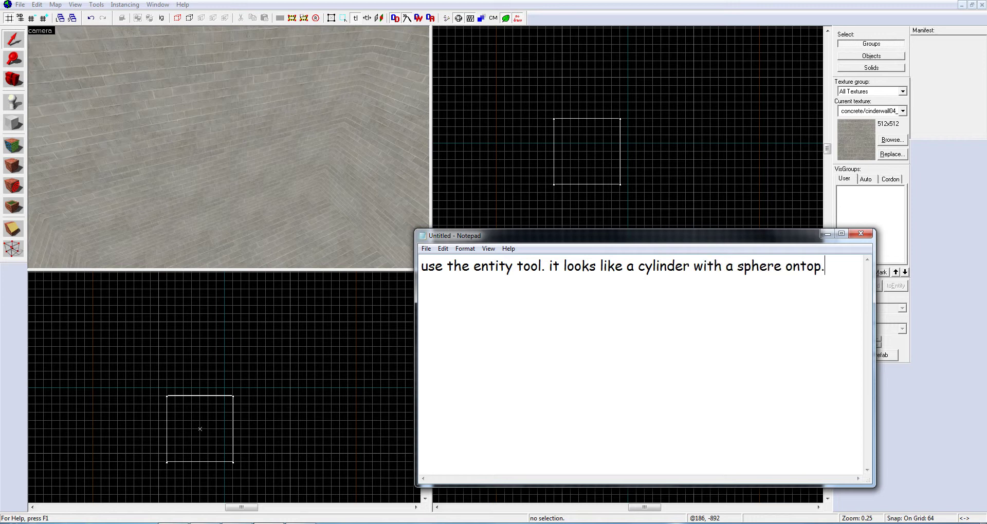
pyautogui.hotkey('ctrl', 'a')
pyautogui.press('BackSpace')
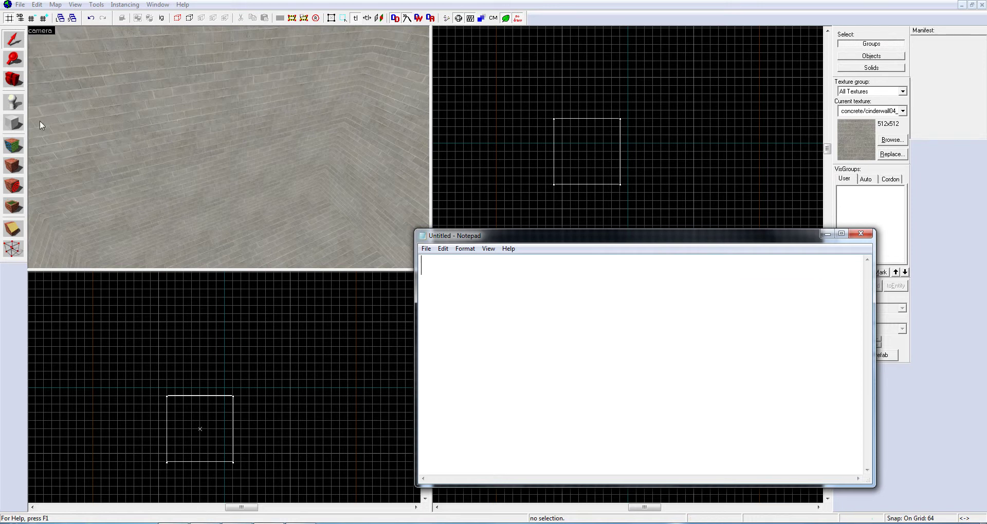
# In Hammer, place an info_player_terrorist entity on the floor inside the hollow box and select it.
pyautogui.click(13, 102)
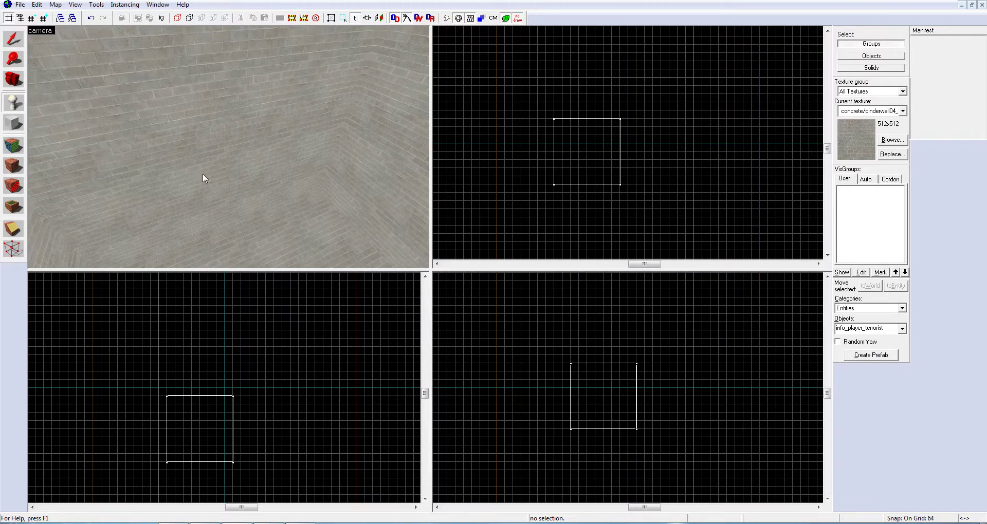
pyautogui.press('Down')
pyautogui.press('Down')
pyautogui.click(177, 175)
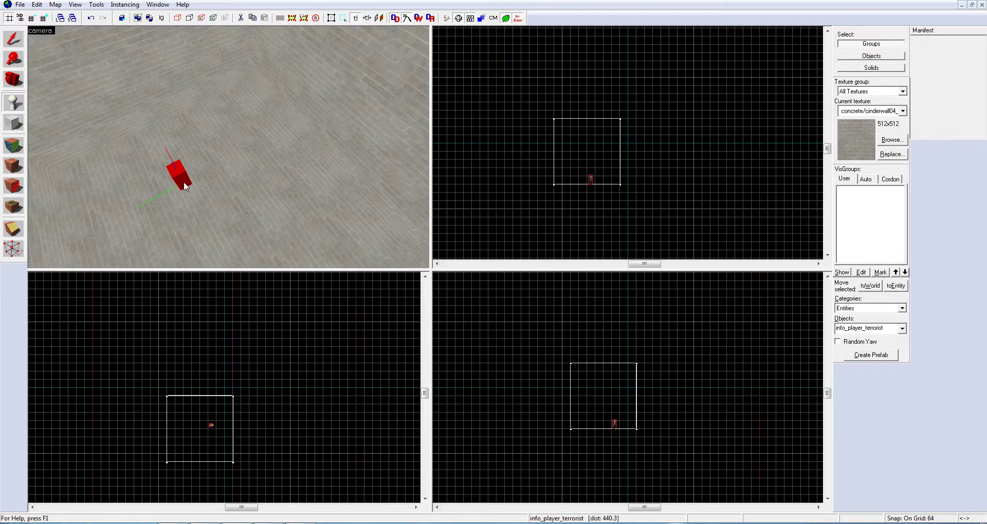
pyautogui.click(17, 50)
pyautogui.scroll(5, 212, 140)
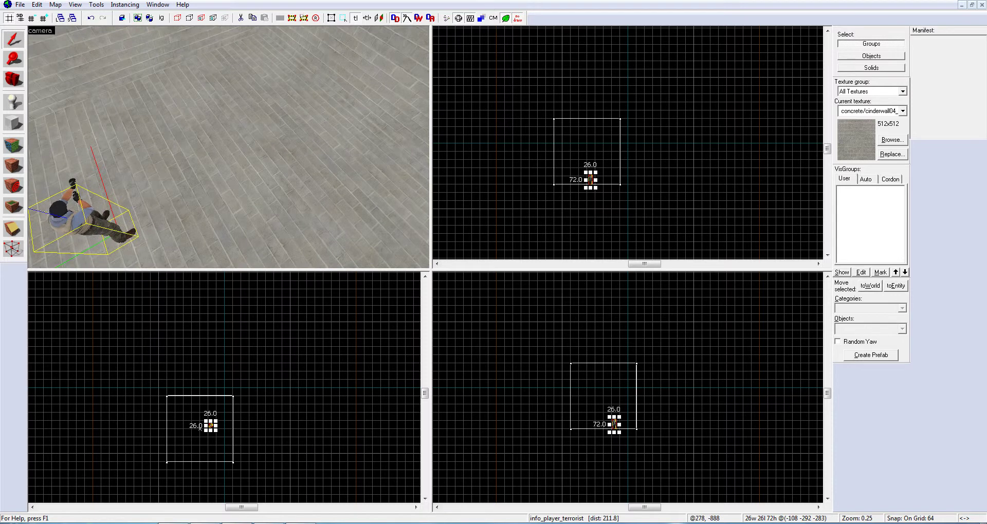
# In Notepad, write "by default it should be a terrorist. if u arent in favor of terrorism" and start a new line.
pyautogui.hotkey('alt', 'Tab')
pyautogui.write('by defaul')
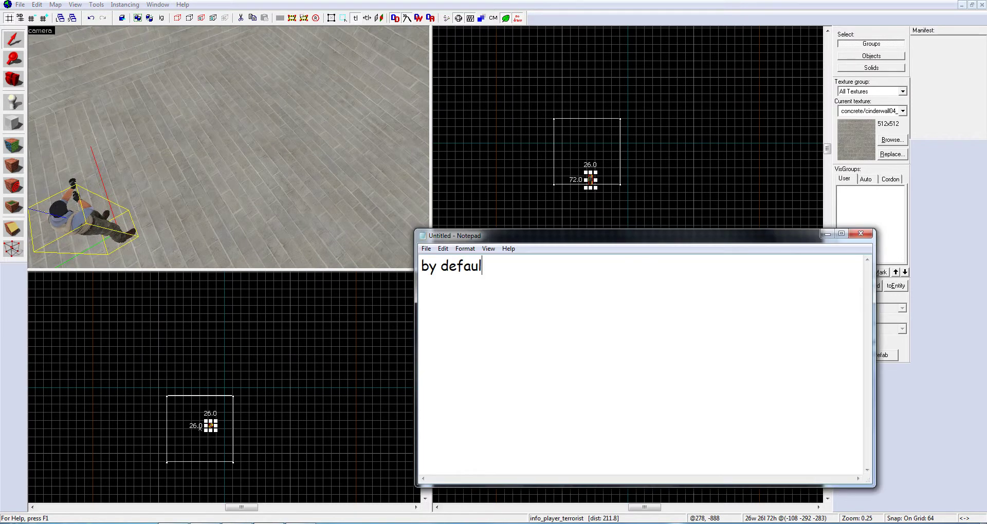
pyautogui.write('t it should b')
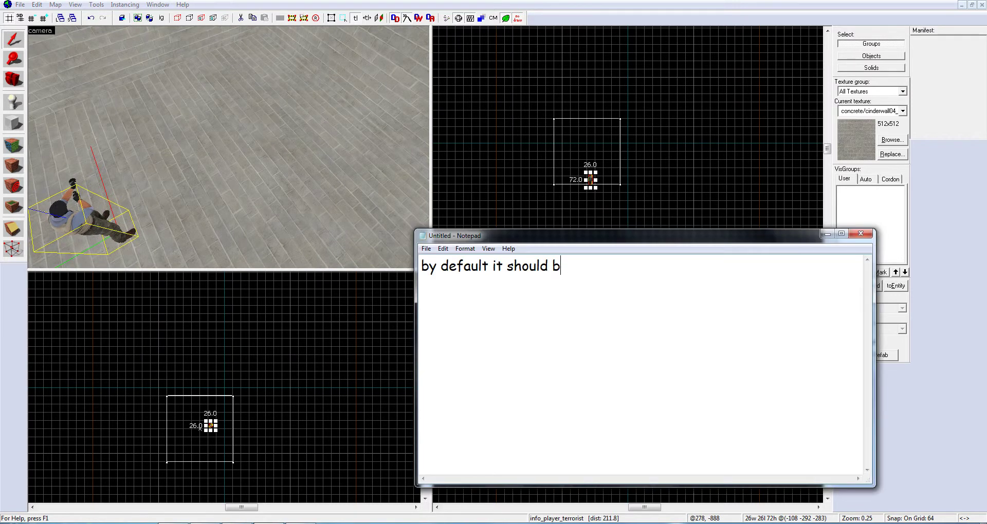
pyautogui.write('e a terrorist.')
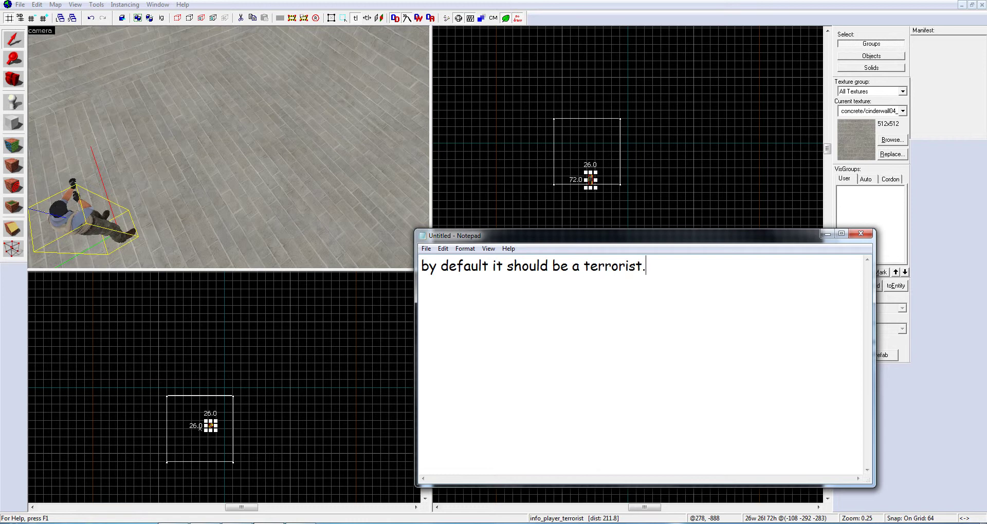
pyautogui.write(' if u arent in favor of terr')
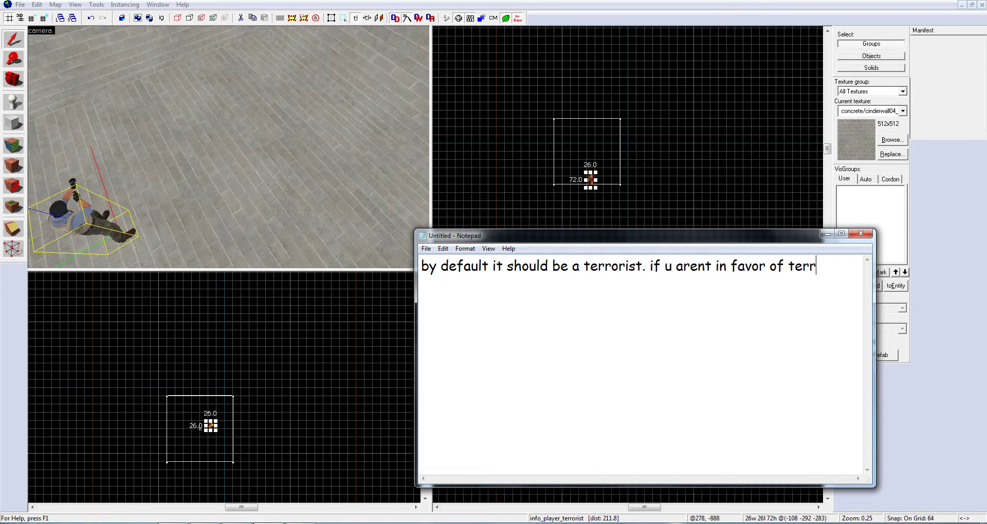
pyautogui.write('orism')
pyautogui.press('Return')
# Add "you can also change it to a ct spawn by double clicking and looking for the entity info_player_counterterrorist" and clear the note.
pyautogui.write('you can al')
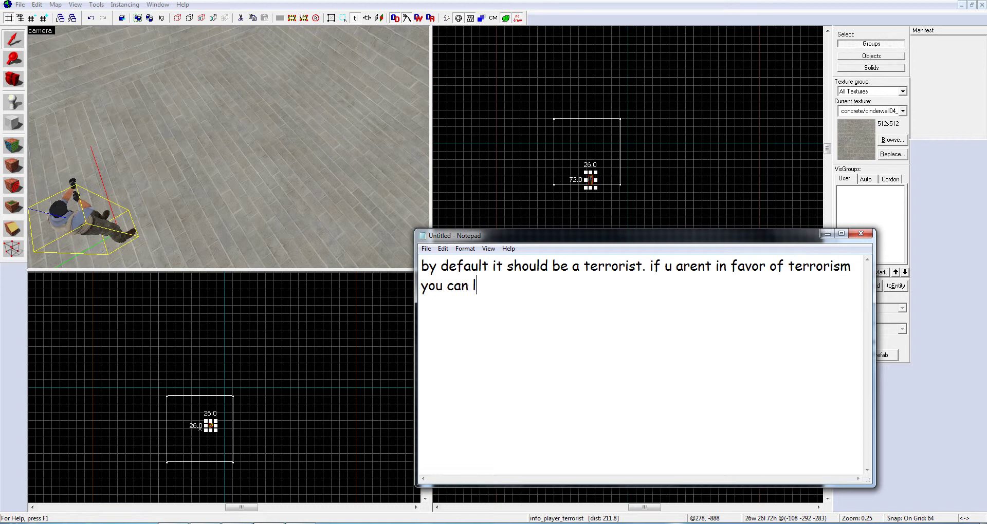
pyautogui.write('so change it')
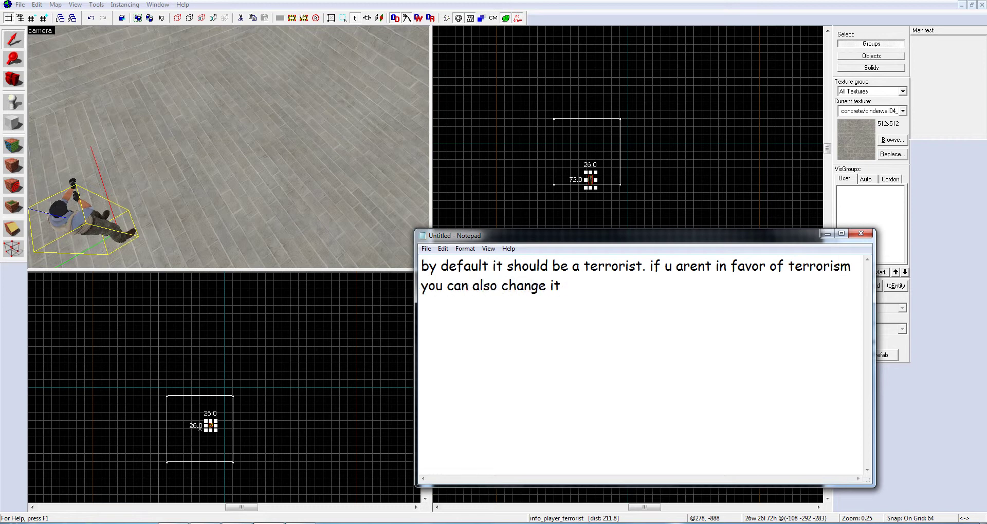
pyautogui.write(' to a ct spawn by ')
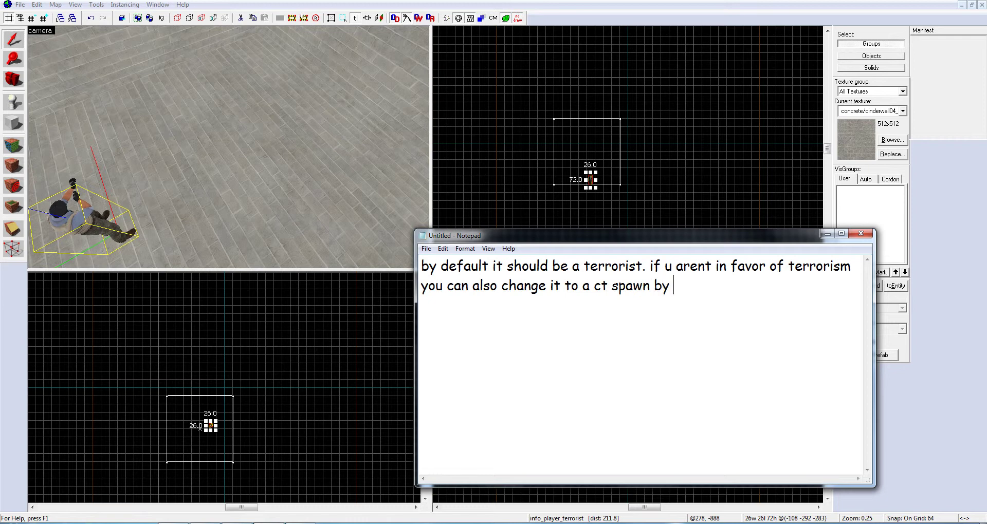
pyautogui.write('double clicking')
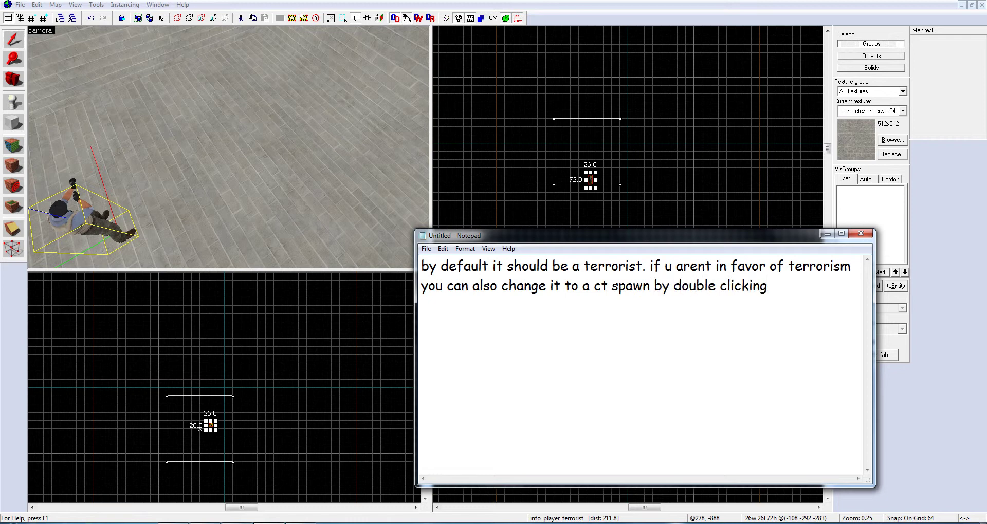
pyautogui.write(' and looking for the entity')
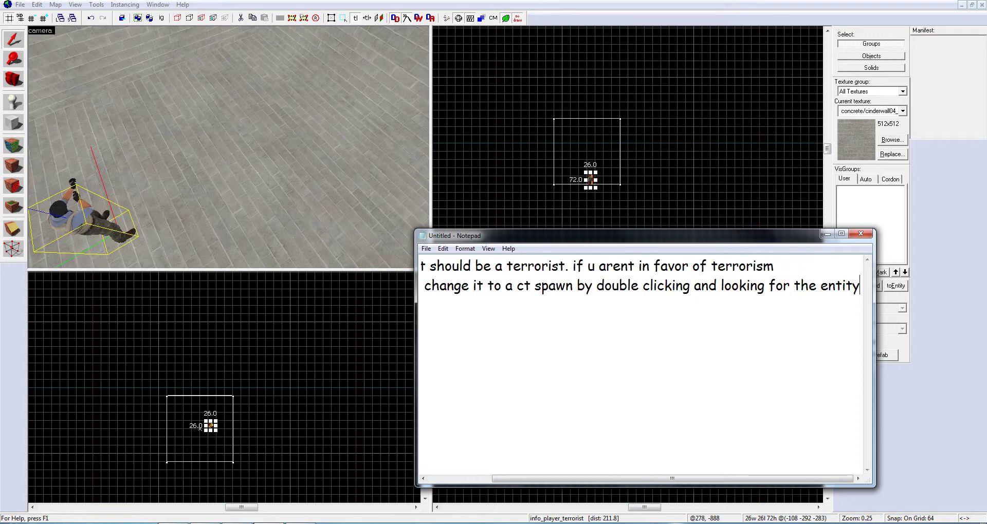
pyautogui.press('Return')
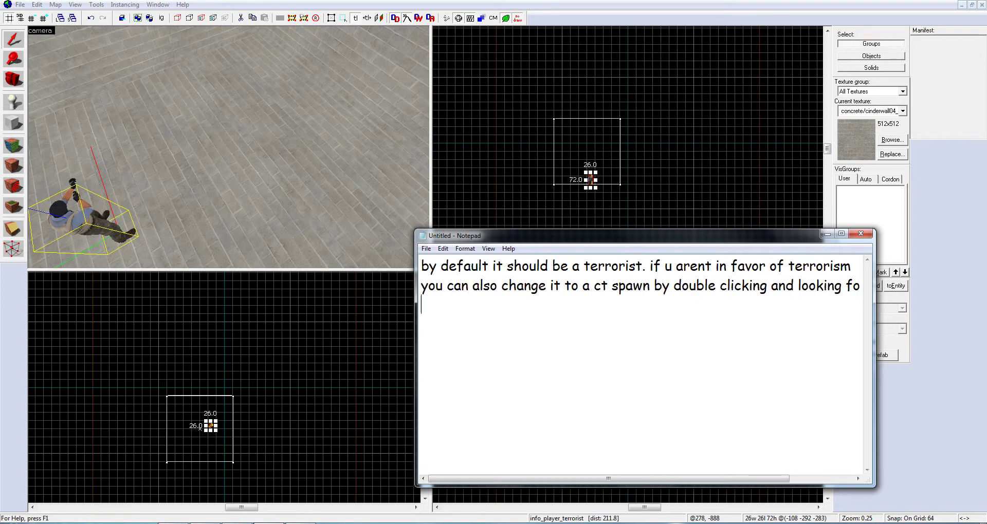
pyautogui.write('info_player')
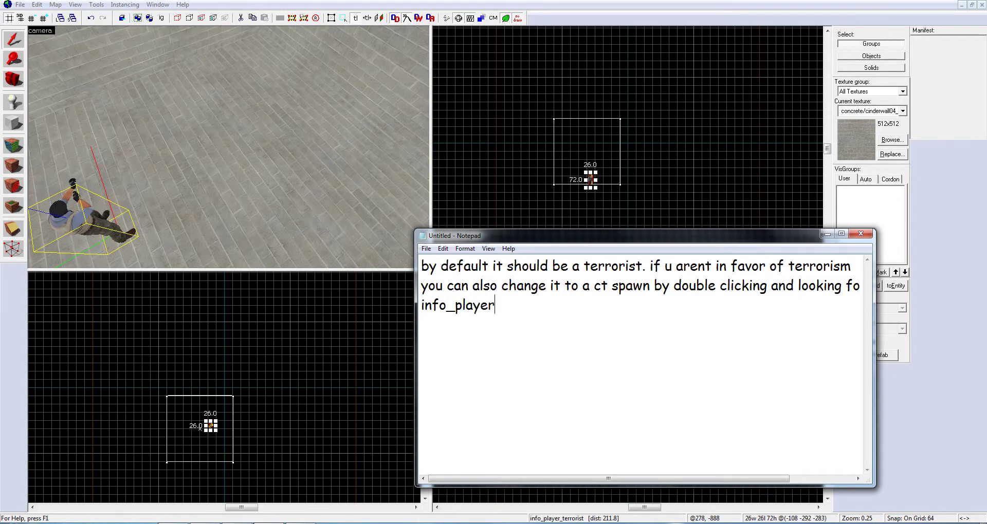
pyautogui.write('_counterterrorist')
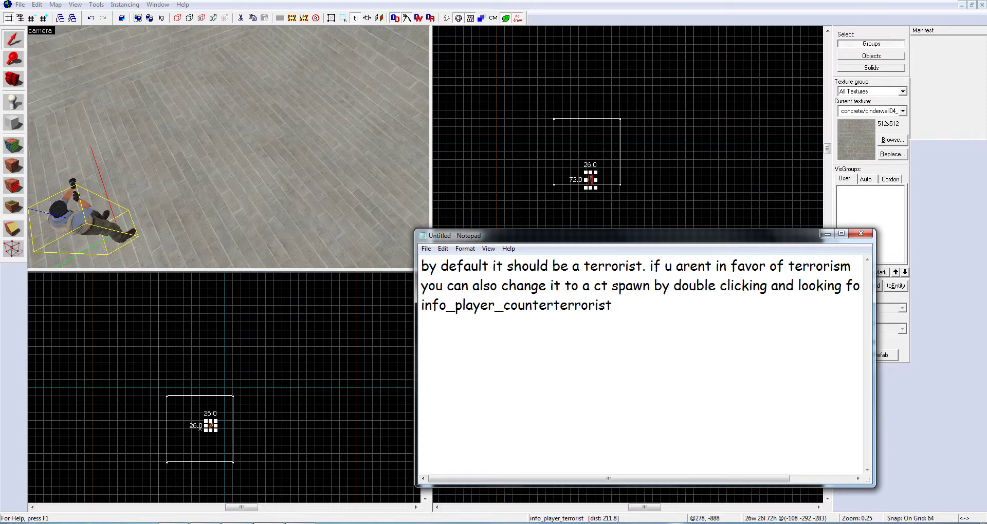
pyautogui.hotkey('ctrl', 'a')
pyautogui.press('BackSpace')
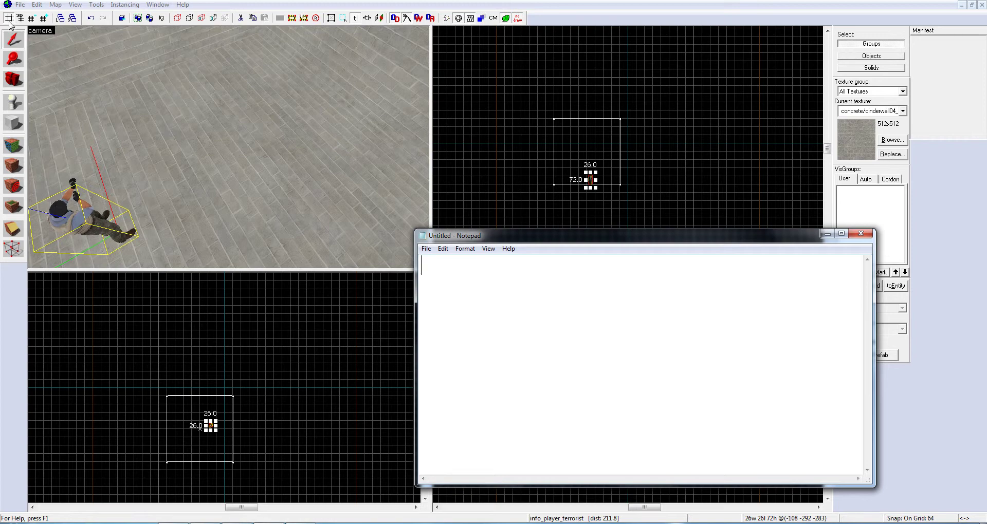
# In Hammer, change the placed player entity's class to info_player_counterterrorist, apply it, and look at the model up close.
pyautogui.doubleClick(86, 223)
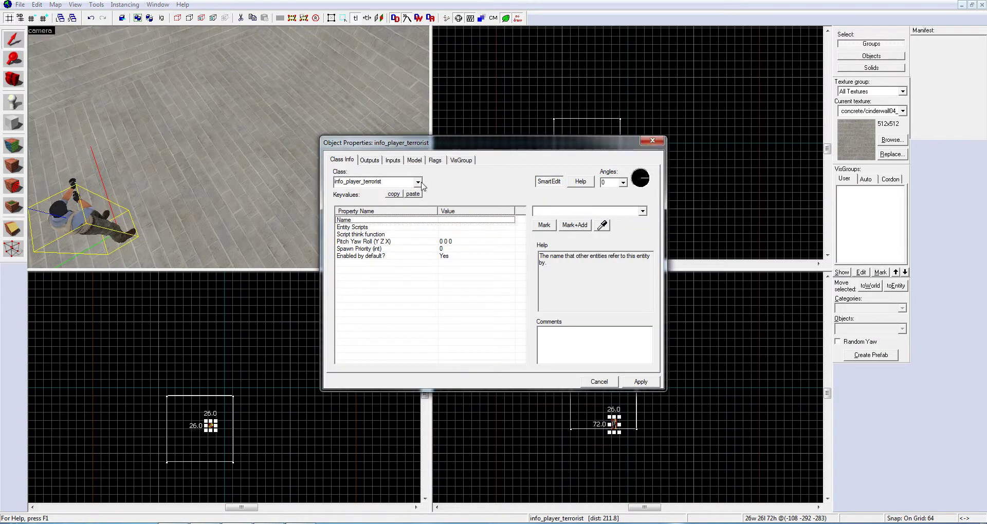
pyautogui.click(419, 181)
pyautogui.scroll(3, 398, 221)
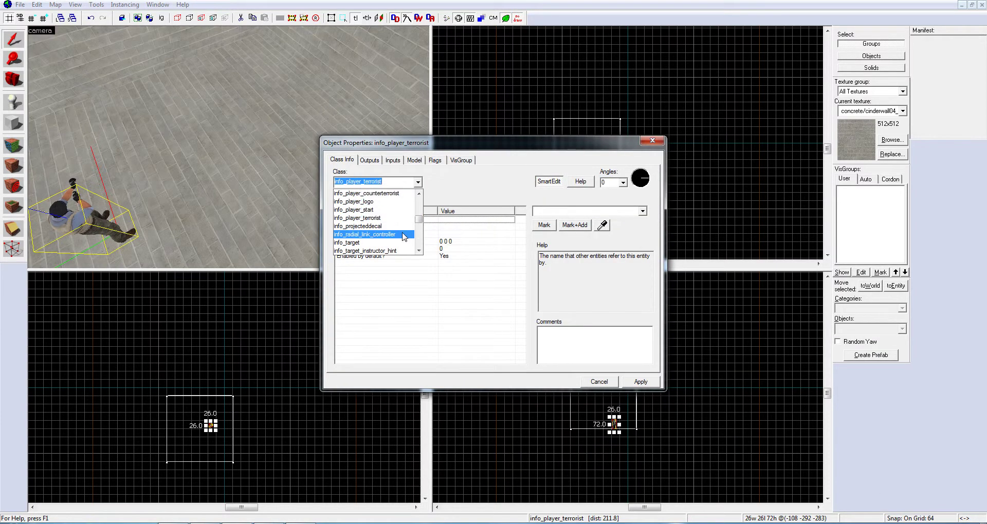
pyautogui.click(398, 195)
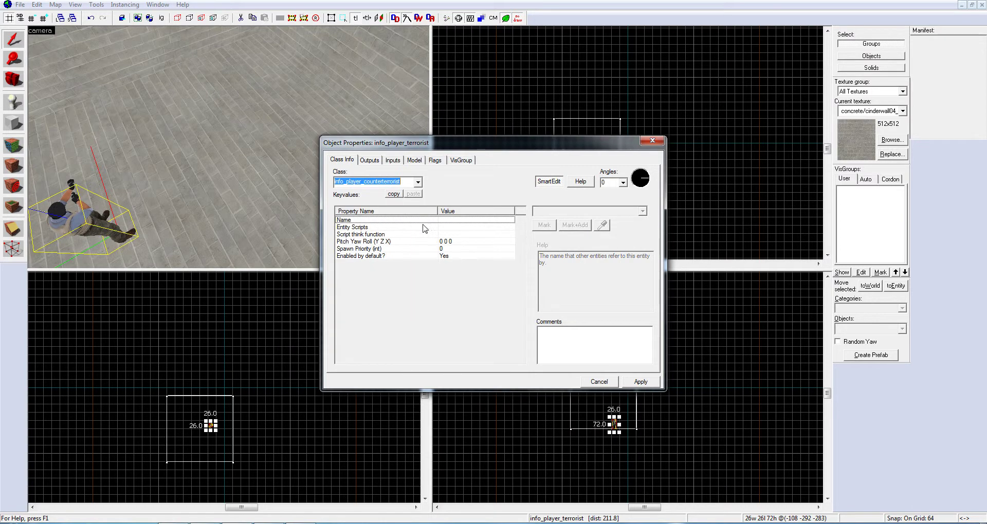
pyautogui.click(639, 382)
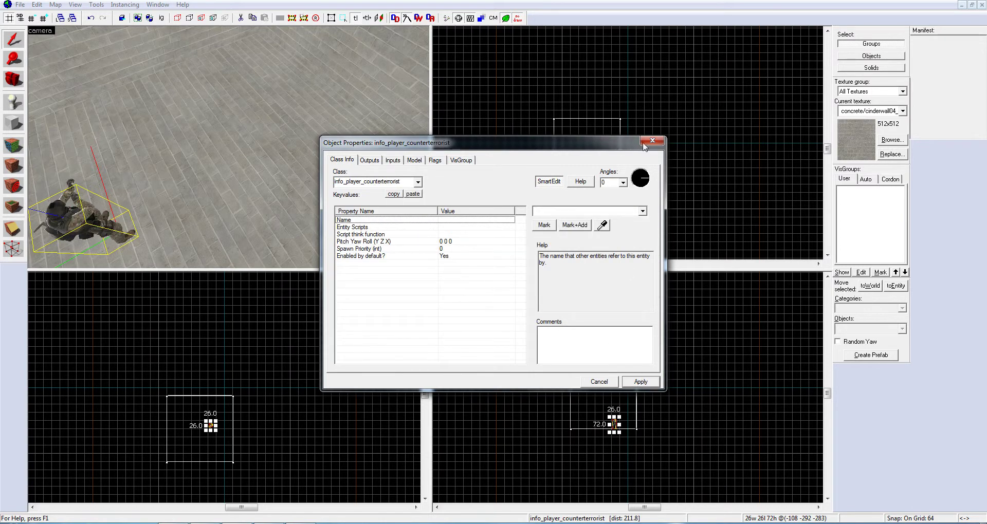
pyautogui.click(652, 142)
pyautogui.press('z')
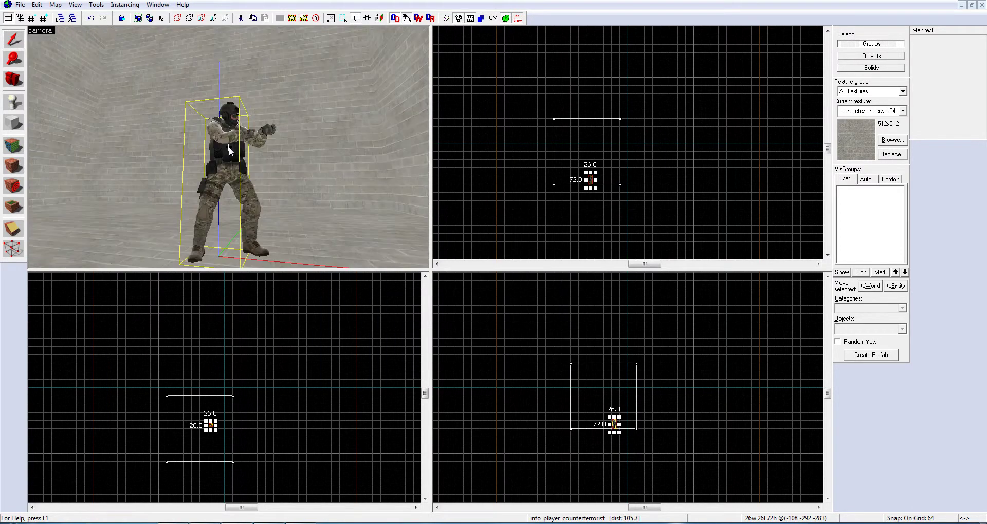
pyautogui.press('w')
pyautogui.write('z')
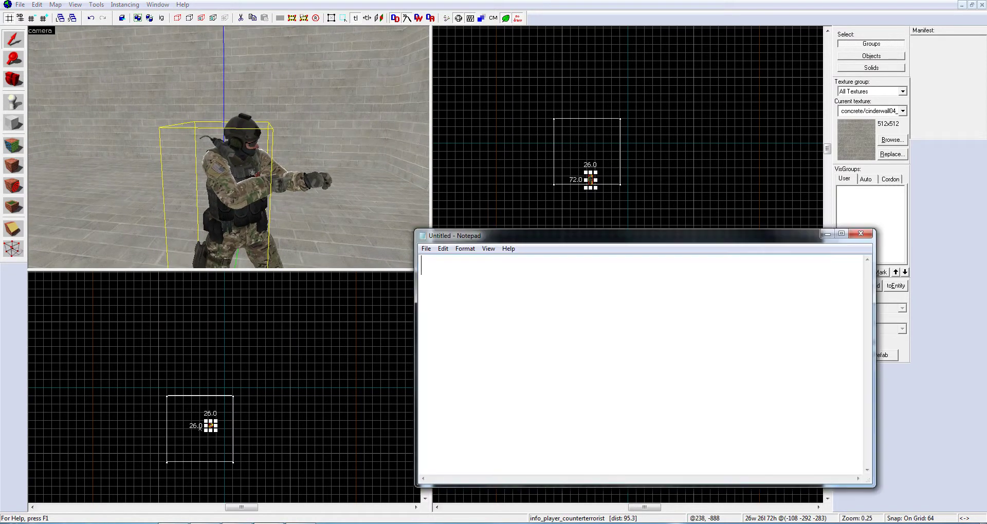
# In Notepad, write "america, fuck ya.", replace it with "now, lets test our gay map", and clear the text.
pyautogui.write('america, fuck ya.')
pyautogui.write('ow, lets test our')
pyautogui.write(' gay map')
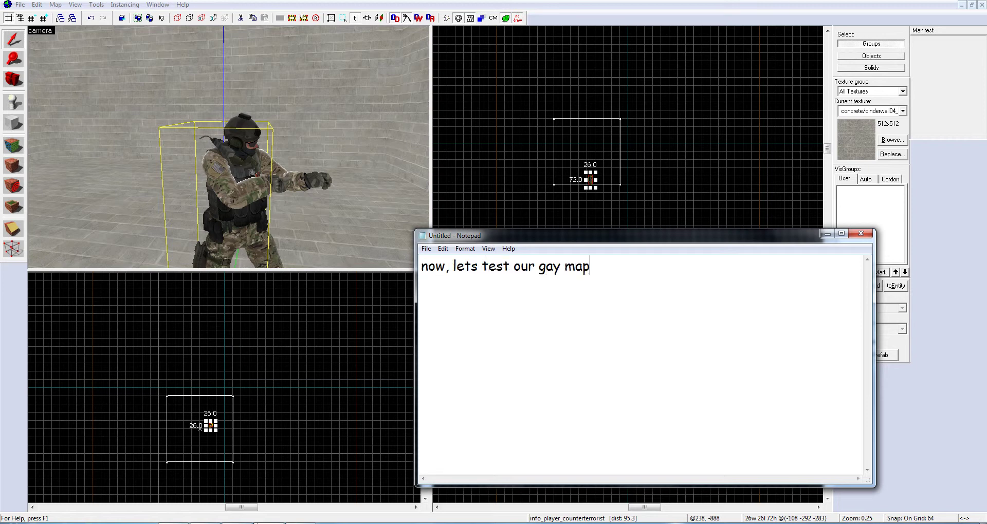
pyautogui.hotkey('ctrl', 'a')
pyautogui.press('BackSpace')
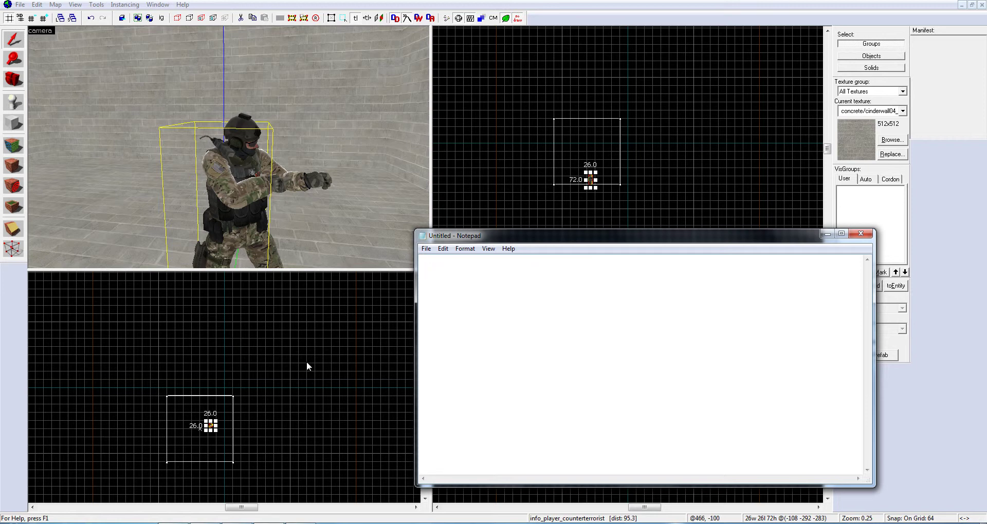
# Bring up the map's save dialog, write "first u save it with ctrl+s" in Notepad, replace it with "name it watever u want", and clear the note.
pyautogui.click(425, 4)
pyautogui.hotkey('ctrl', 's')
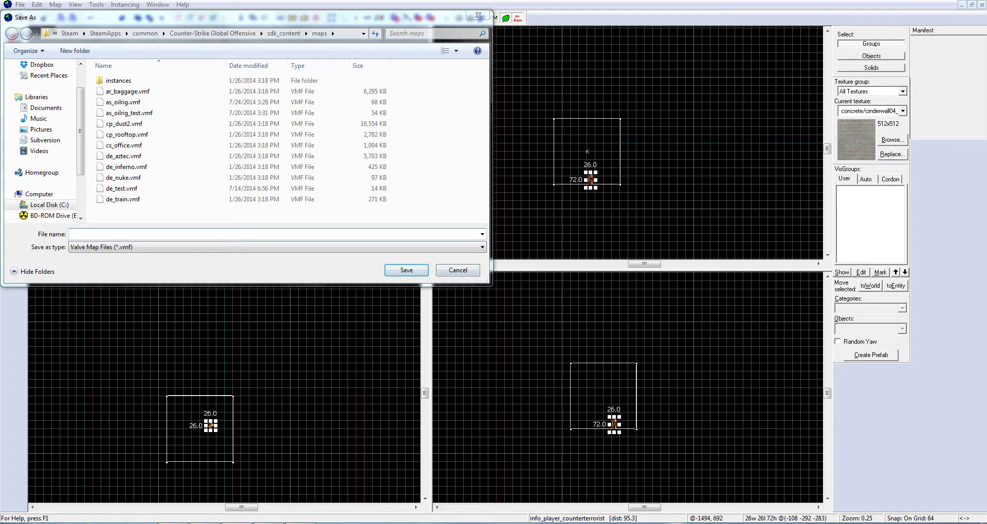
pyautogui.hotkey('alt', 'Tab')
pyautogui.write('first u save it wi')
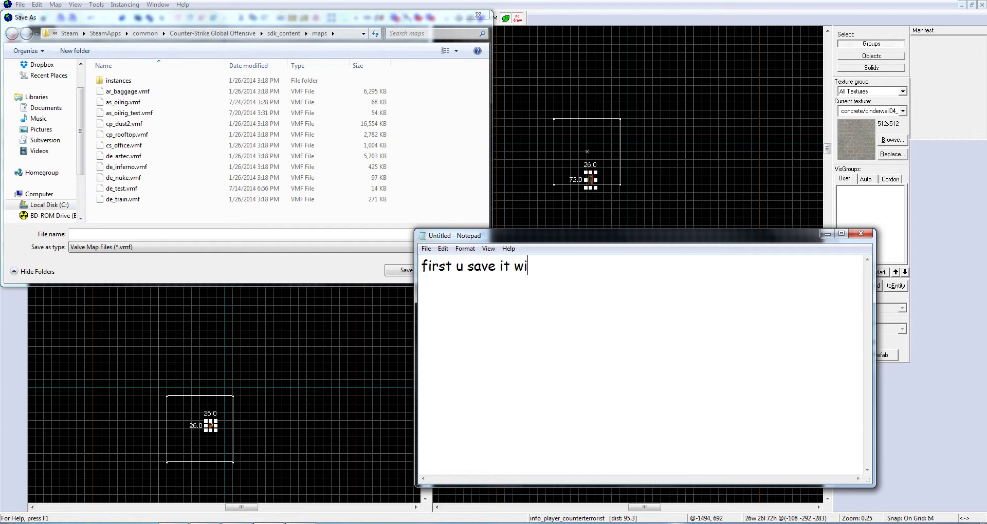
pyautogui.write('th ctrl+s')
pyautogui.hotkey('ctrl', 'a')
pyautogui.write('name it watever u want')
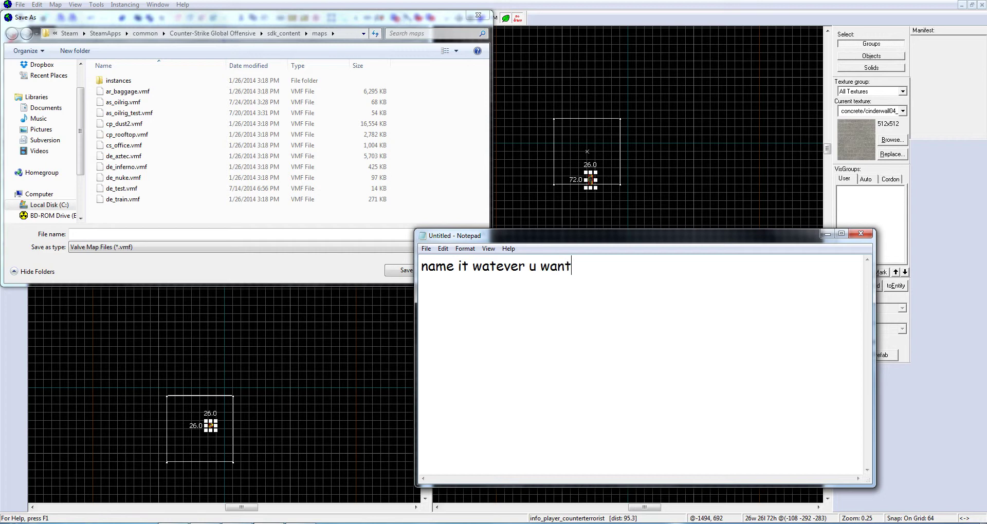
pyautogui.hotkey('ctrl', 'a')
pyautogui.press('BackSpace')
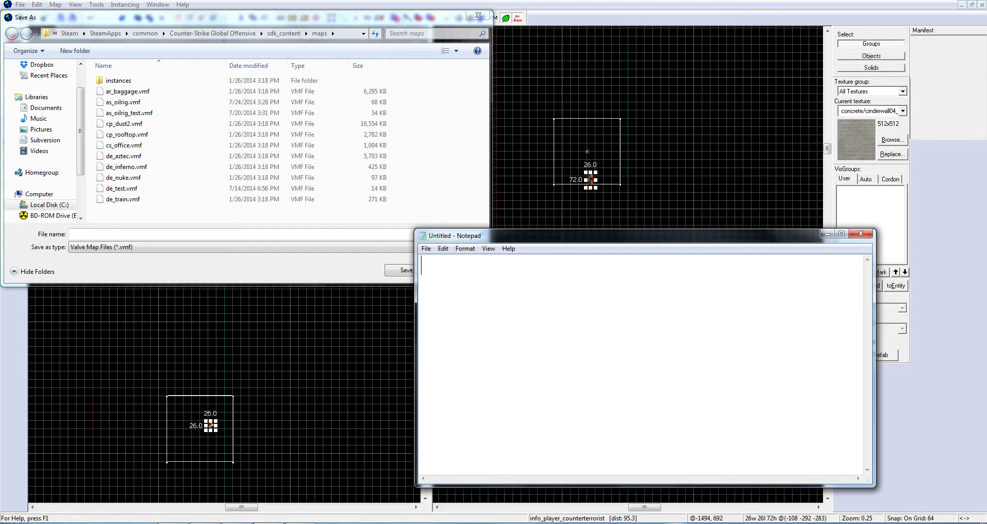
# Save the map in Hammer as testmap4utube and bring up the Run Map dialog.
pyautogui.click(306, 234)
pyautogui.write('test')
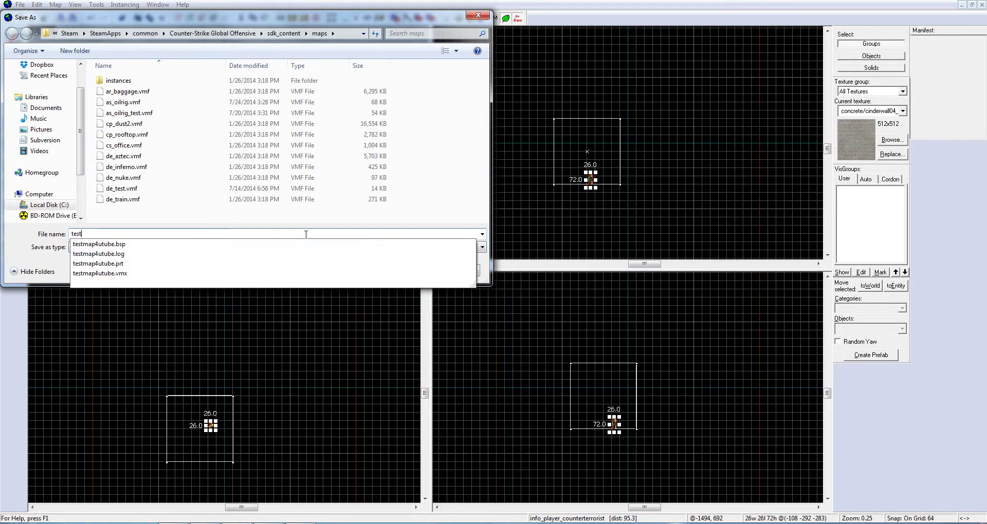
pyautogui.write('map4utube')
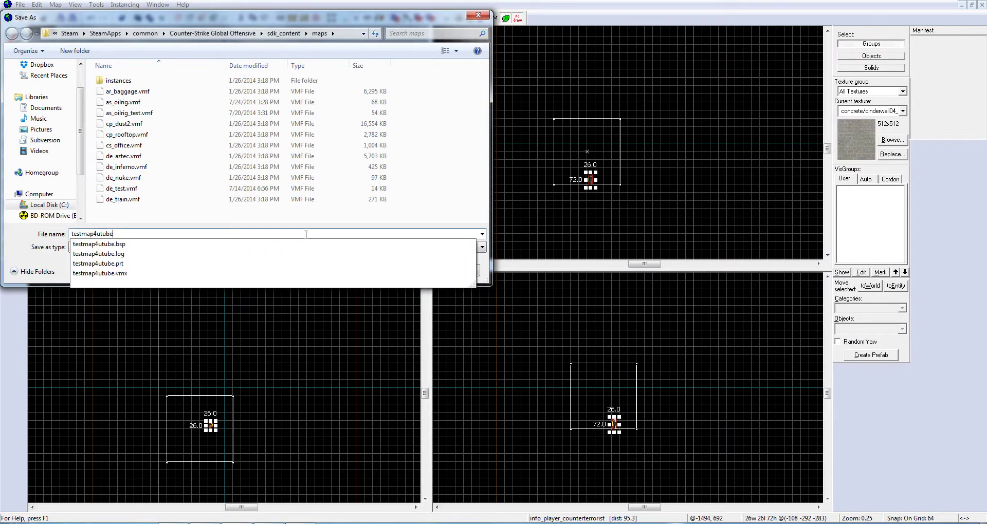
pyautogui.press('Return')
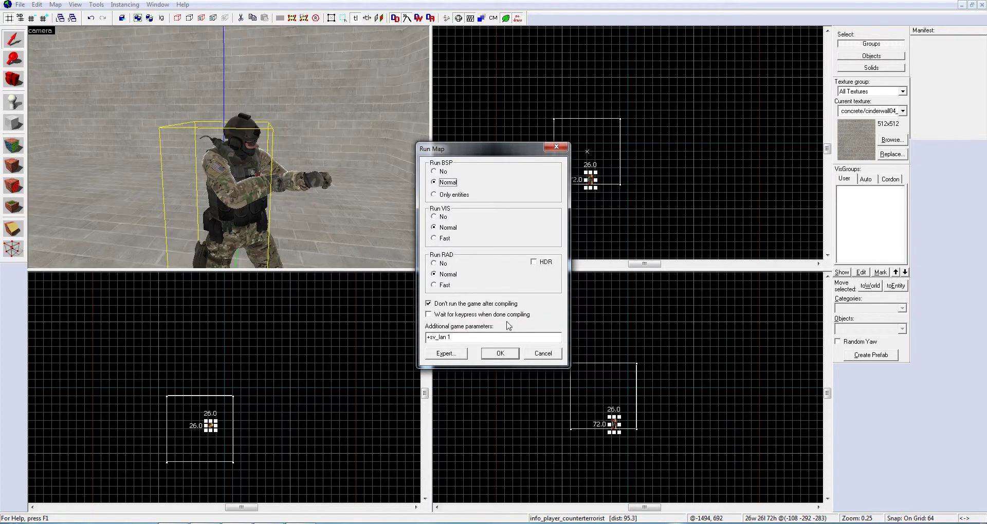
# In Notepad, write "then u press f9 after saving to run it" and clear the note.
pyautogui.hotkey('alt', 'Tab')
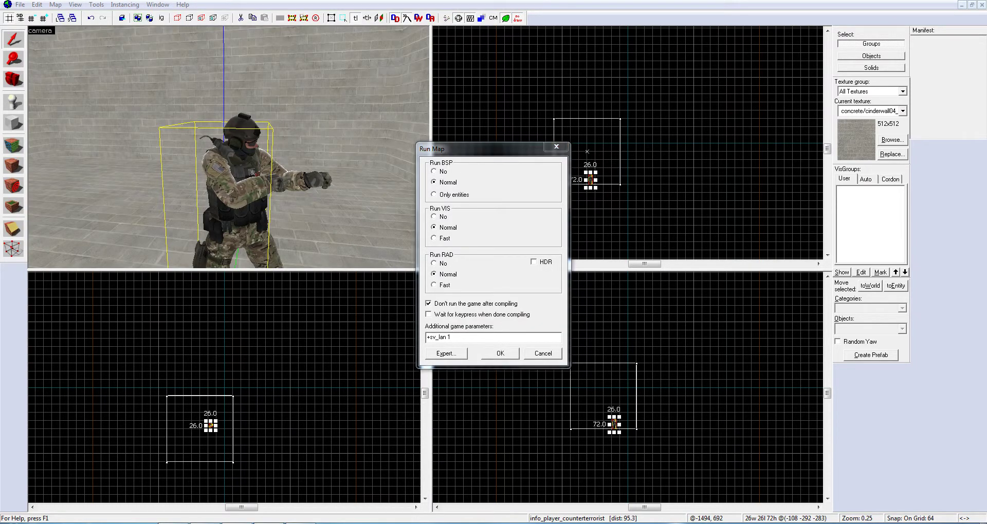
pyautogui.write('then u press f')
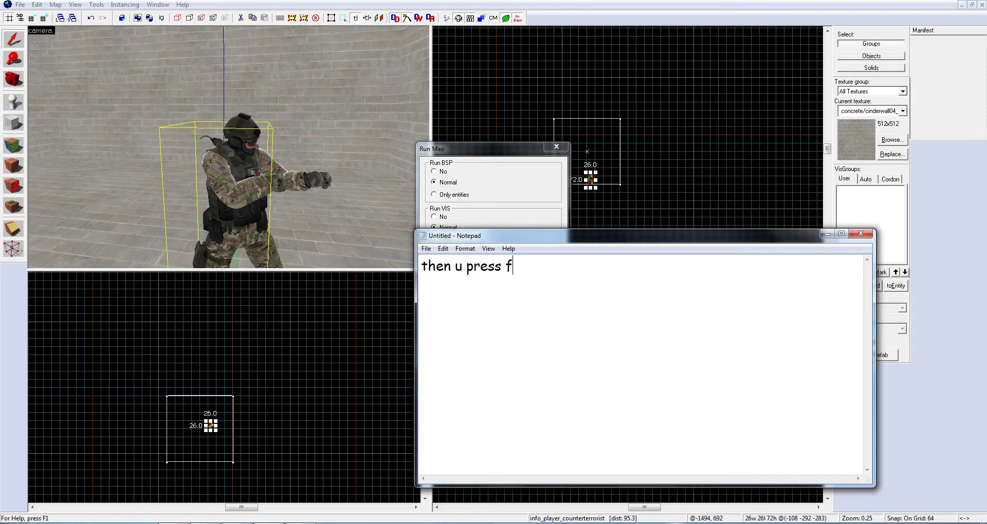
pyautogui.write('9 after savi')
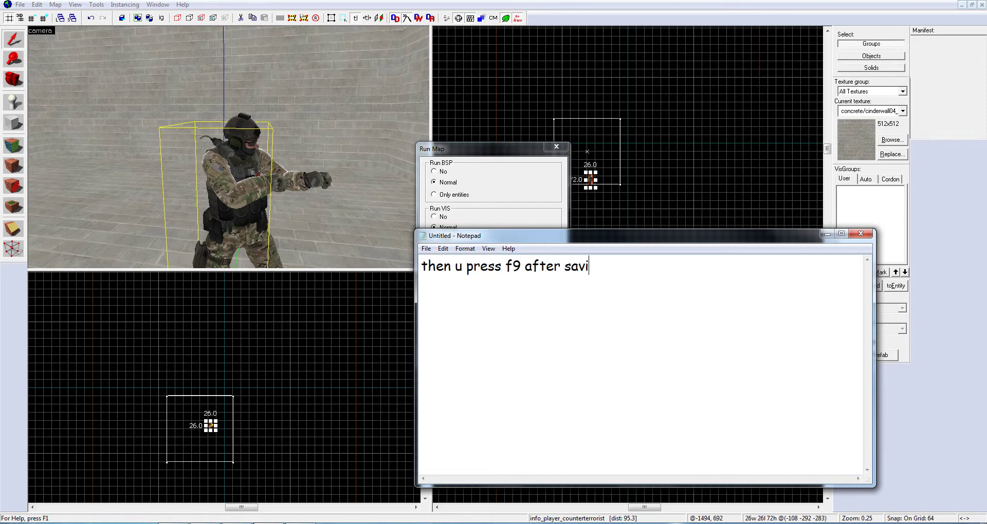
pyautogui.write('ng to run it')
pyautogui.hotkey('ctrl', 'a')
pyautogui.press('BackSpace')
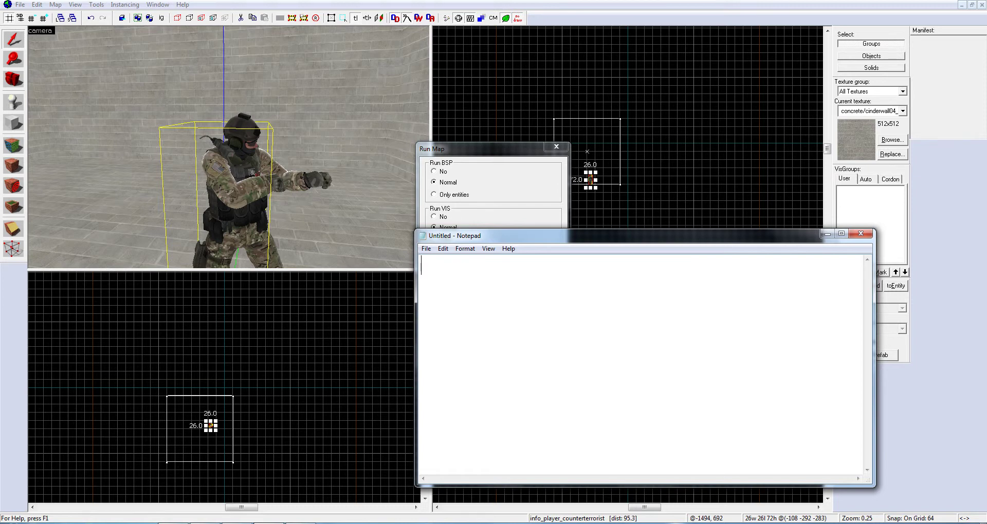
# Write "have everything checked as seen here" in Notepad and move its window away from the Run Map dialog.
pyautogui.write('have everything')
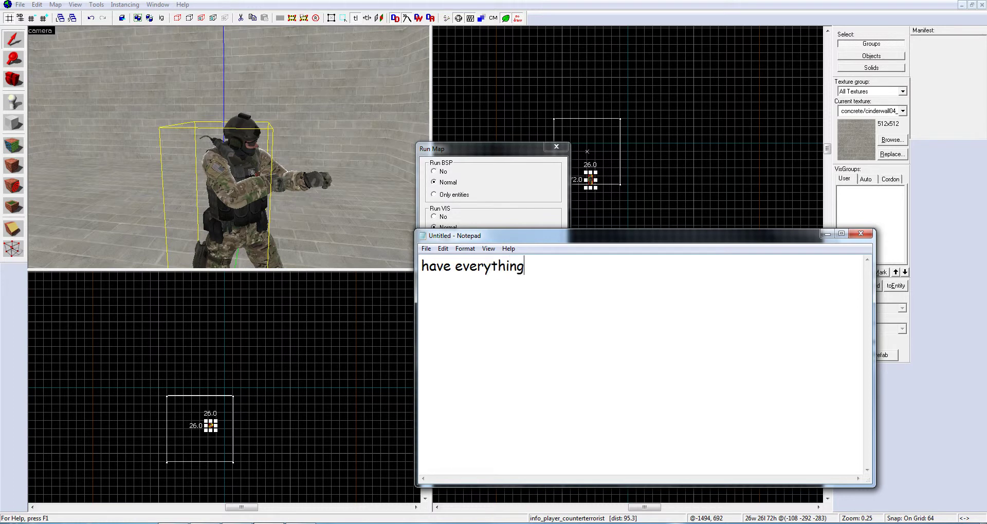
pyautogui.write(' checked as bell')
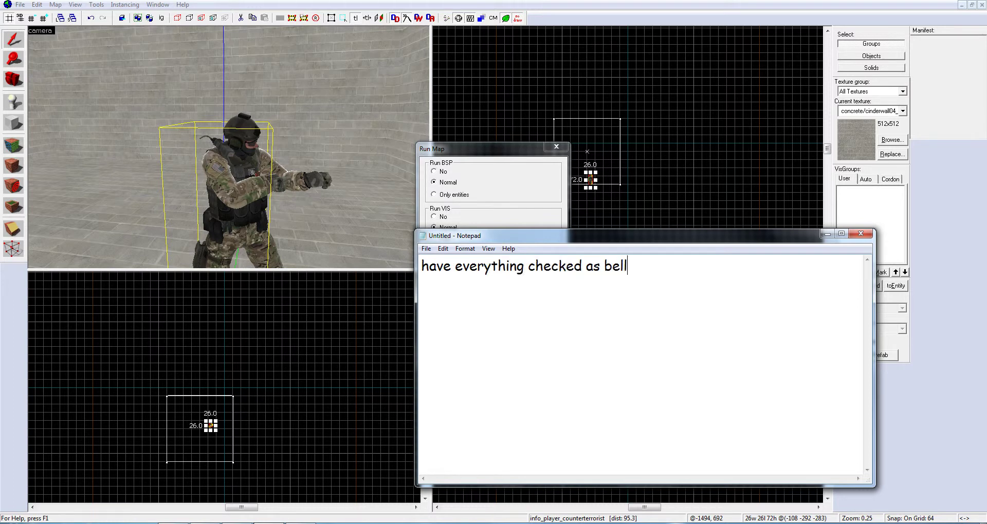
pyautogui.press('BackSpace')
pyautogui.press('BackSpace')
pyautogui.write('seen here')
pyautogui.moveTo(496, 237); pyautogui.dragTo(650, 130)
# In the Run Map options, turn off "Don't run the game after compiling" and turn on "Wait for keypress when done compiling" and HDR.
pyautogui.click(459, 305)
pyautogui.click(472, 315)
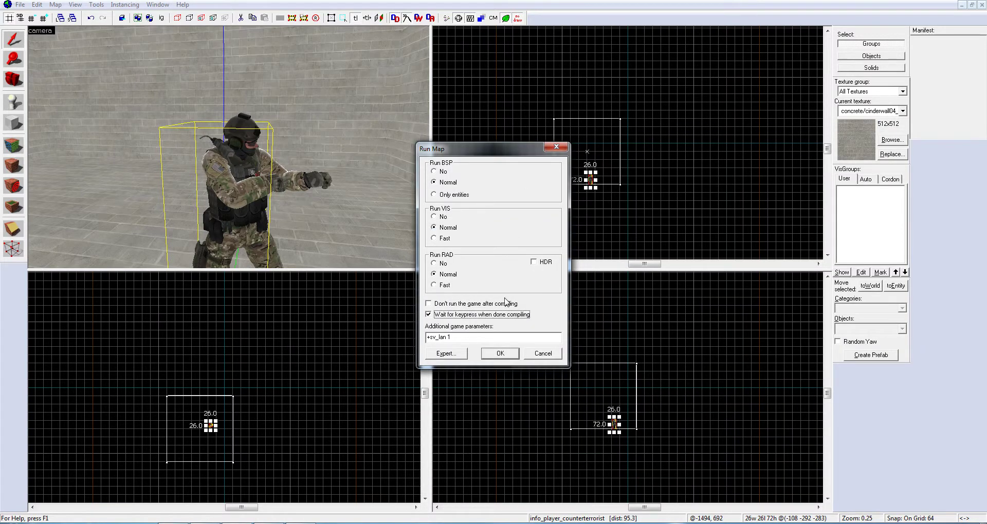
pyautogui.click(545, 263)
# Replace the Notepad note with "cool, lets hit ok and run" and clear it.
pyautogui.hotkey('alt', 'Tab')
pyautogui.hotkey('ctrl', 'a')
pyautogui.write('cool')
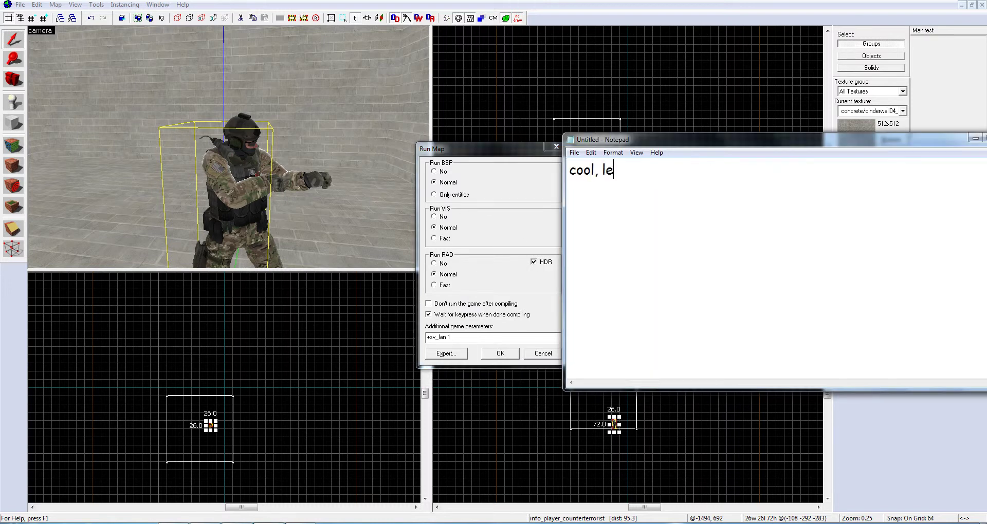
pyautogui.write(', lets hit ok and ru')
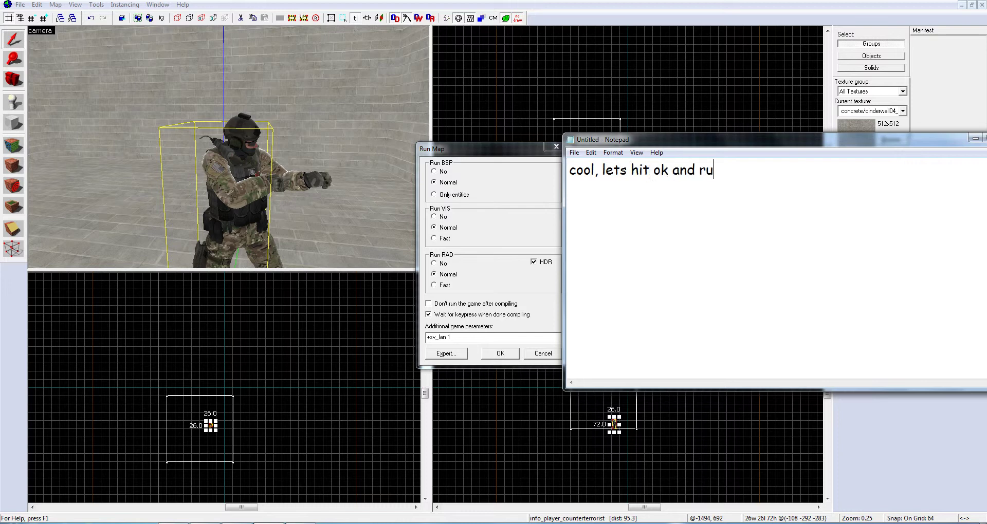
pyautogui.write('n')
pyautogui.hotkey('ctrl', 'a')
pyautogui.press('BackSpace')
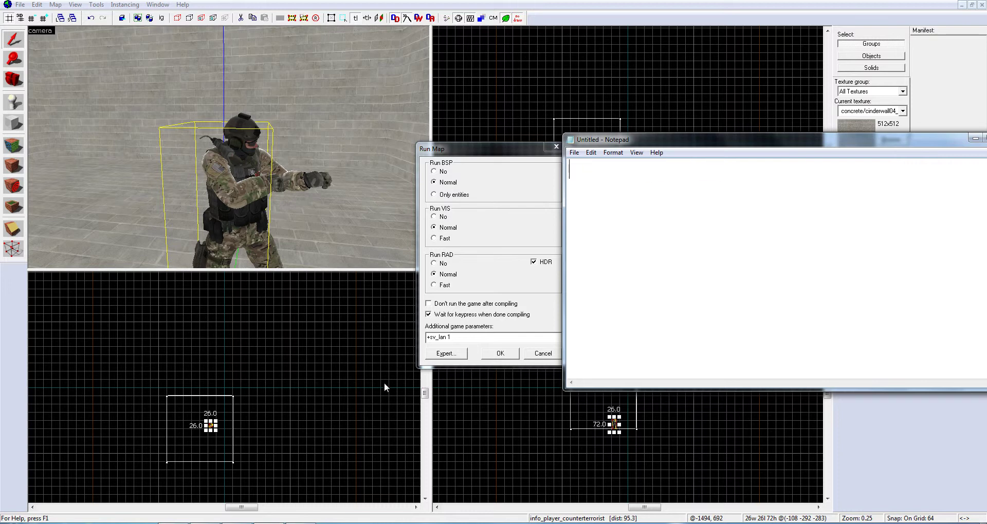
# Write "it should automatically open csgo and load it 4 u" in Notepad and clear the note.
pyautogui.write('it should automat')
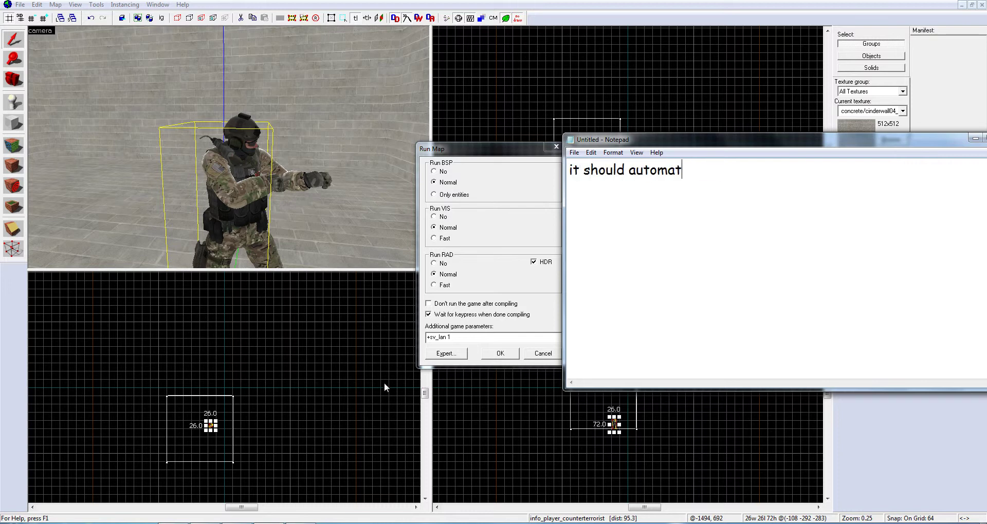
pyautogui.write('ically open csgo and load it 4 u')
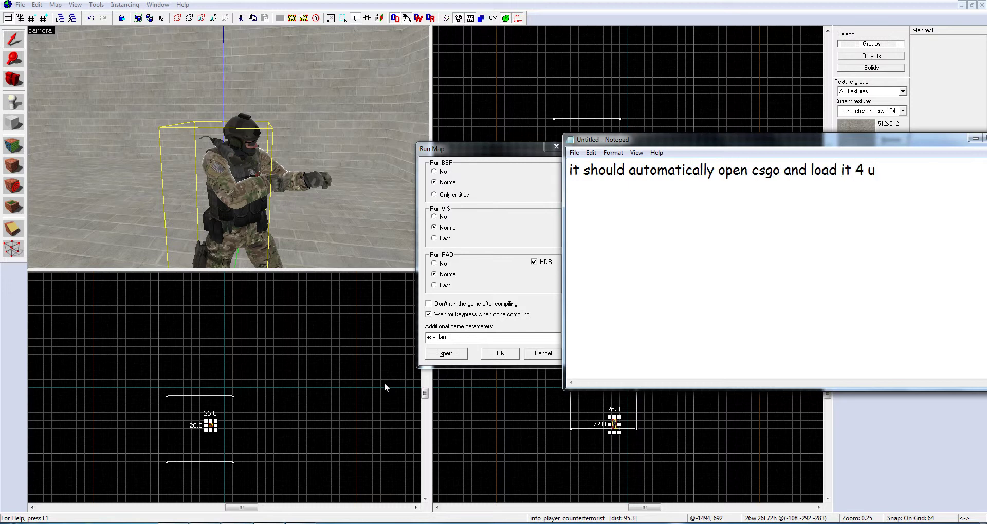
pyautogui.hotkey('ctrl', 'a')
pyautogui.press('Delete')
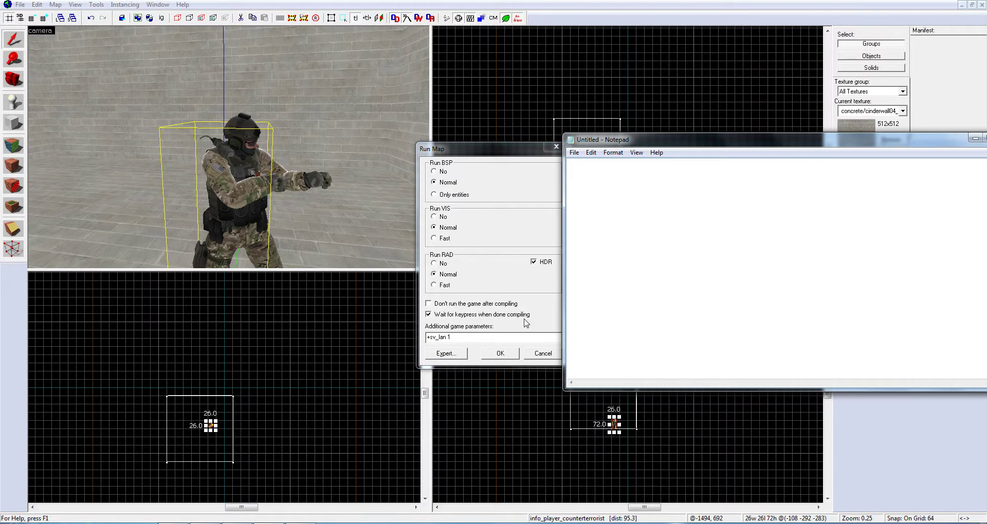
# Compile and run the map in Hammer with the chosen Run Map options.
pyautogui.click(550, 305)
pyautogui.click(509, 354)
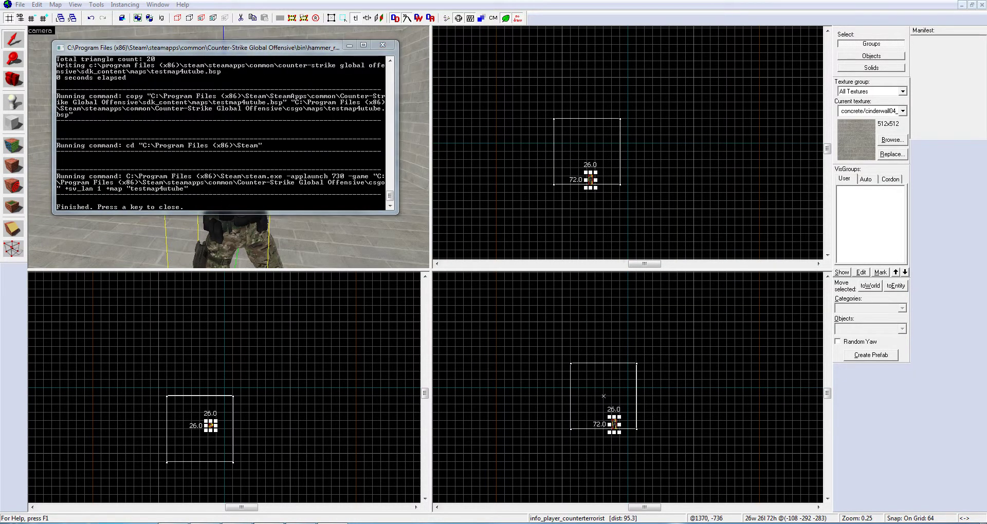
# Write "after its done, hit enter" in Notepad and close the finished compile console.
pyautogui.hotkey('alt', 'Tab')
pyautogui.write('after its done, hit enter')
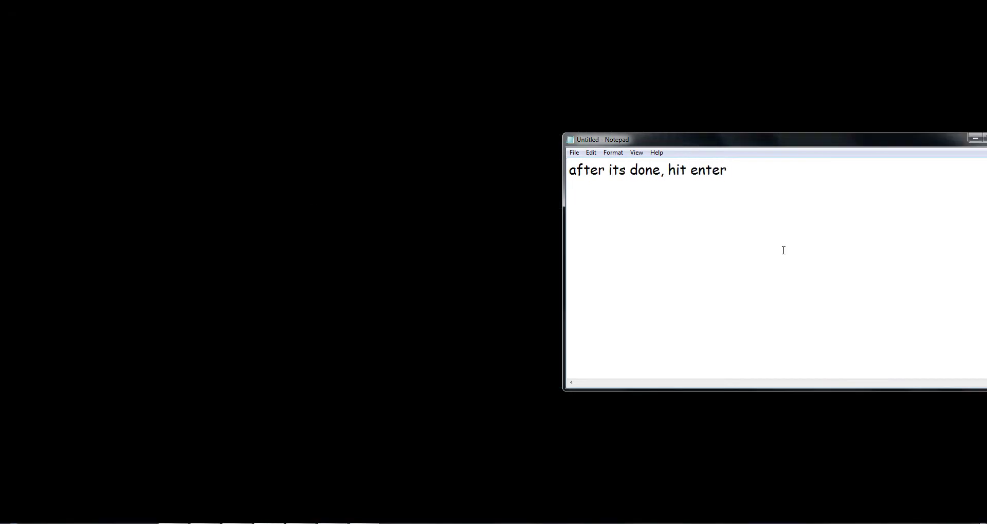
pyautogui.hotkey('alt', 'Tab')
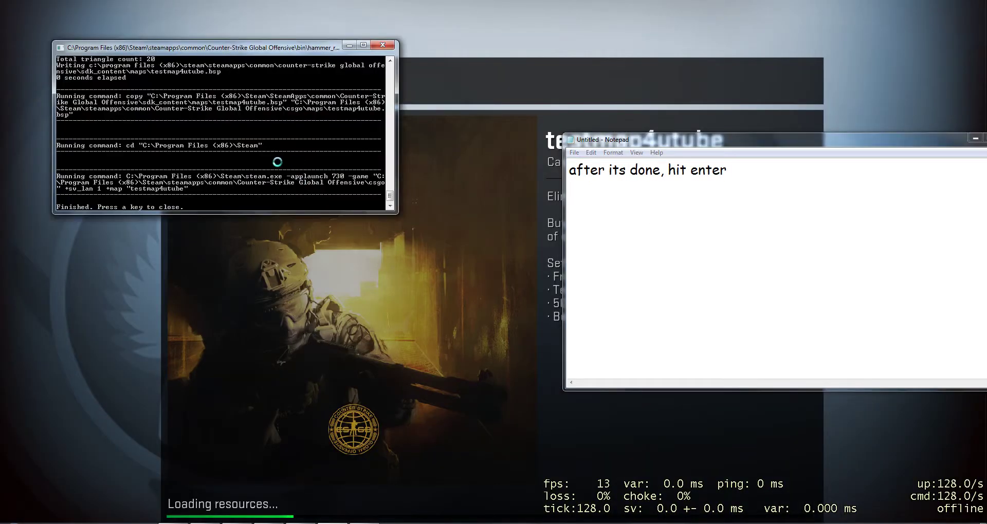
pyautogui.press('Return')
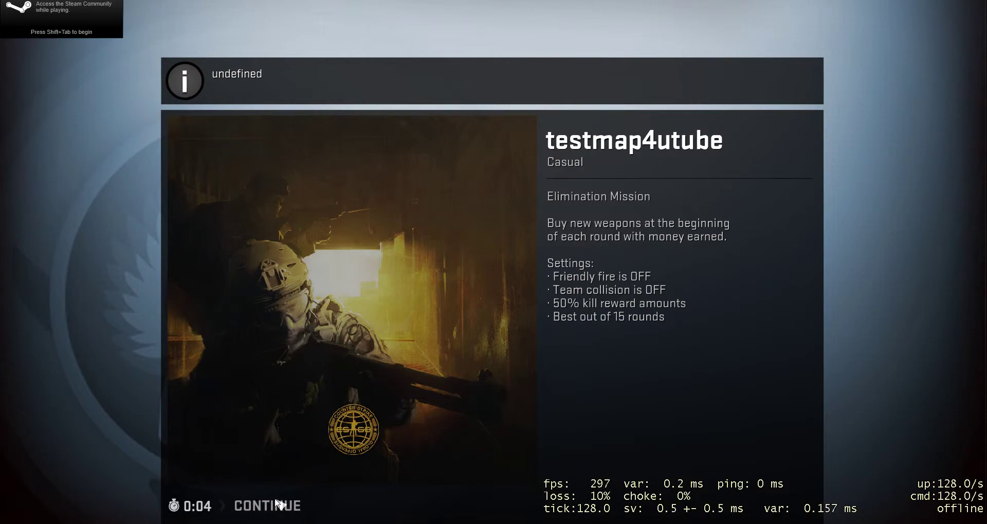
# In CS:GO, continue into testmap4utube, join the Counter-Terrorist team, and fire the pistol inside the room.
pyautogui.click(278, 504)
pyautogui.click(342, 318)
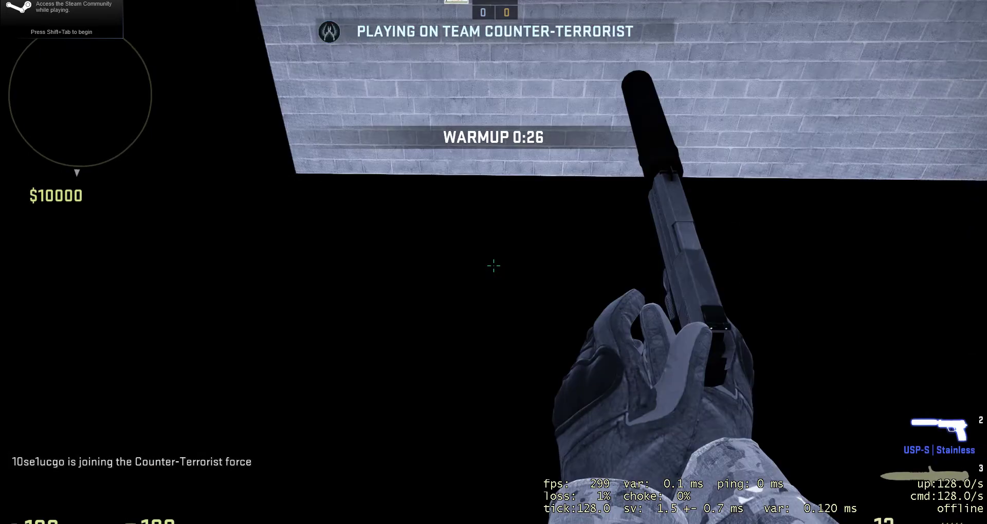
pyautogui.click(493, 265)
pyautogui.click(493, 265)
pyautogui.click(494, 266)
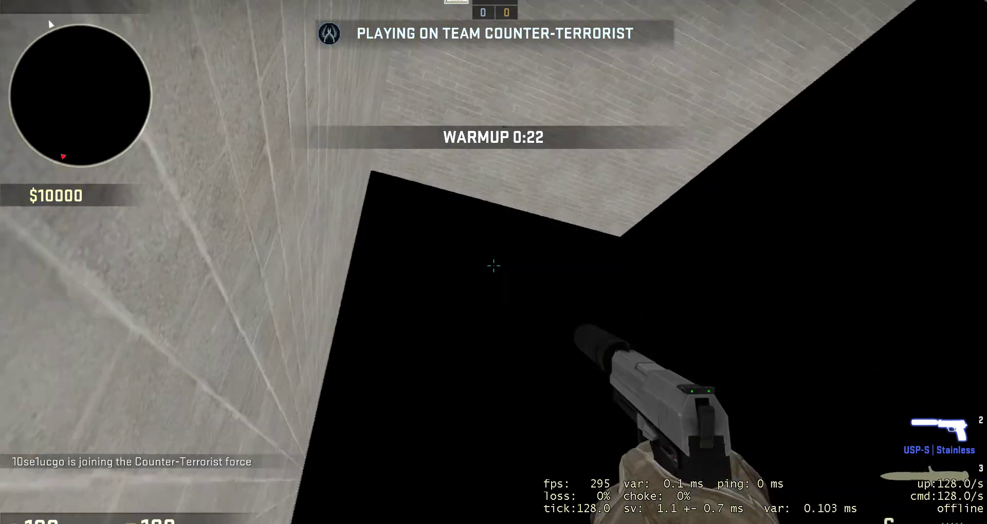
pyautogui.click(493, 266)
pyautogui.click(493, 266)
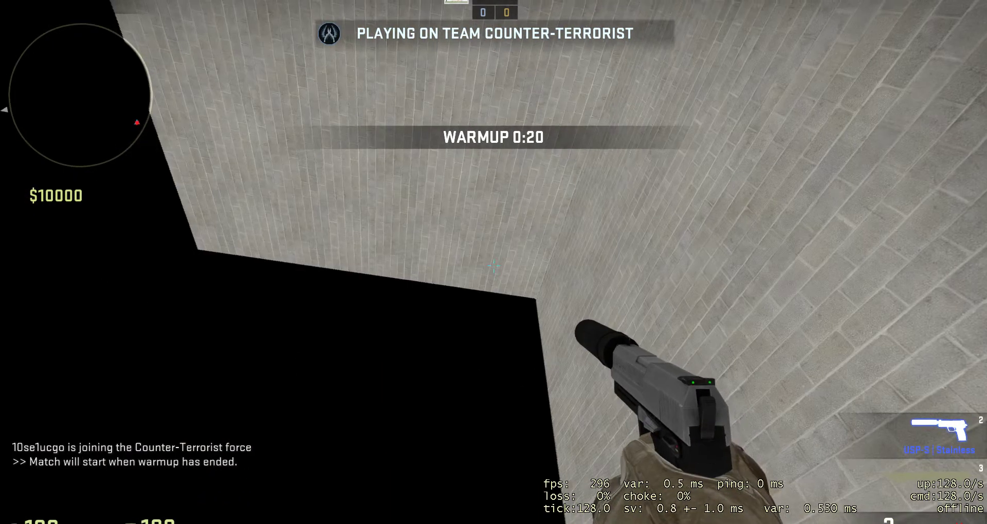
# Enable cheats through the game console with sv_cheats 1 and close the console.
pyautogui.press('`')
pyautogui.write('sv')
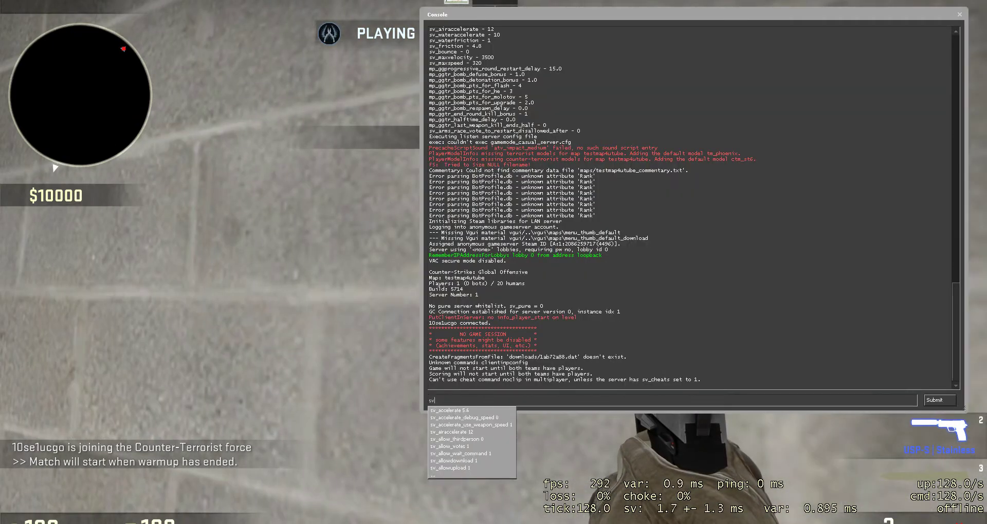
pyautogui.write('_cheats 1')
pyautogui.press('Return')
pyautogui.press('`')
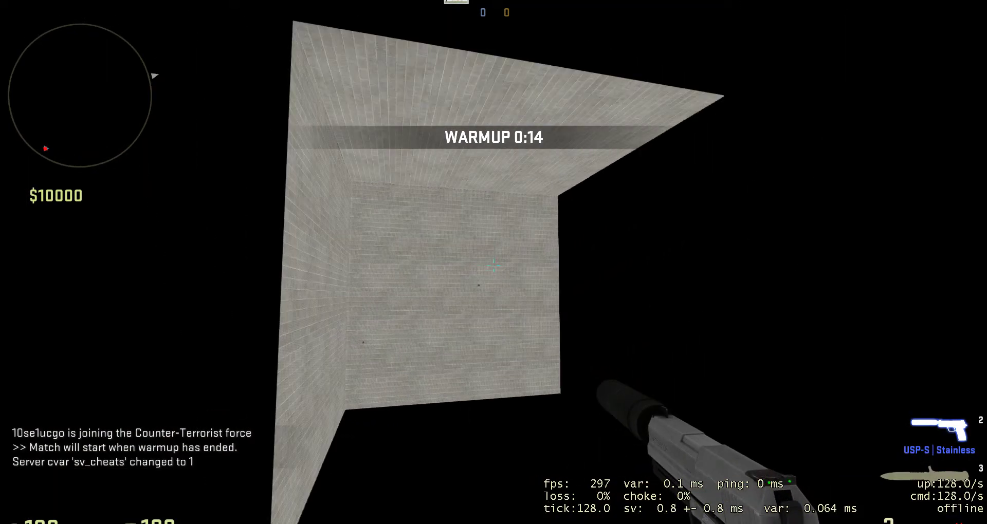
# Fly out of and around the brick room to examine its walls and lighting from different distances.
pyautogui.press('s')
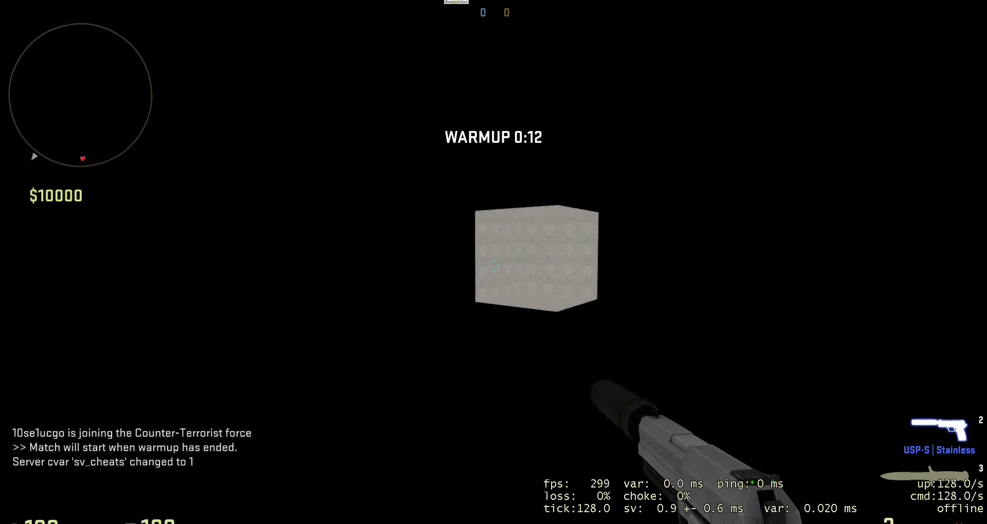
pyautogui.press('w')
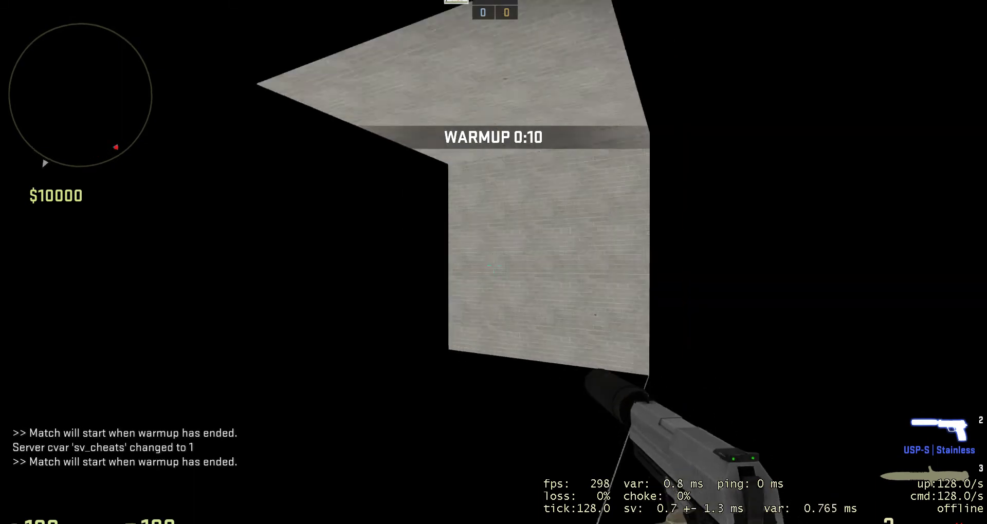
pyautogui.press('s')
pyautogui.press('f')
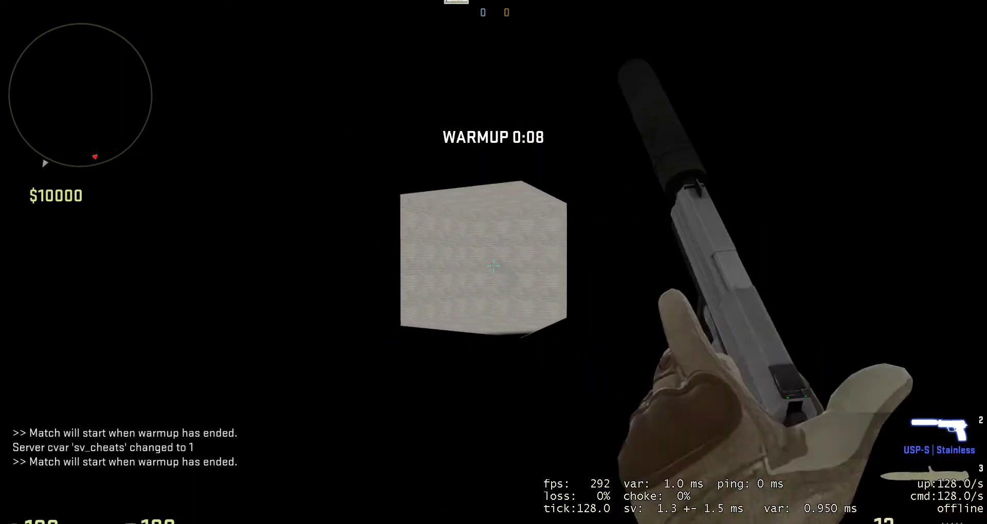
# Switch to Notepad and replace the note with "notice how the lighting is weird? thats because we didnt add lights dummy.".
pyautogui.hotkey('alt', 'Tab')
pyautogui.hotkey('ctrl', 'a')
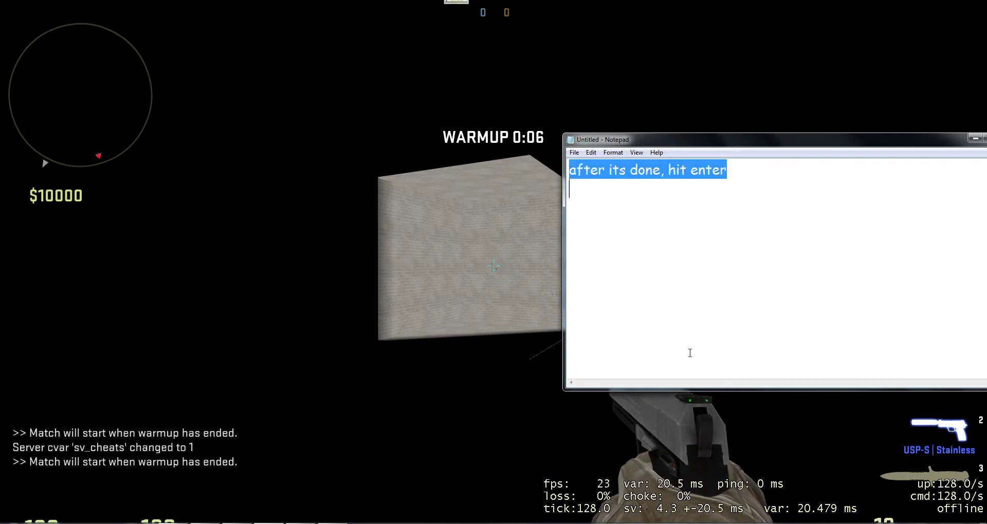
pyautogui.write('notice how ')
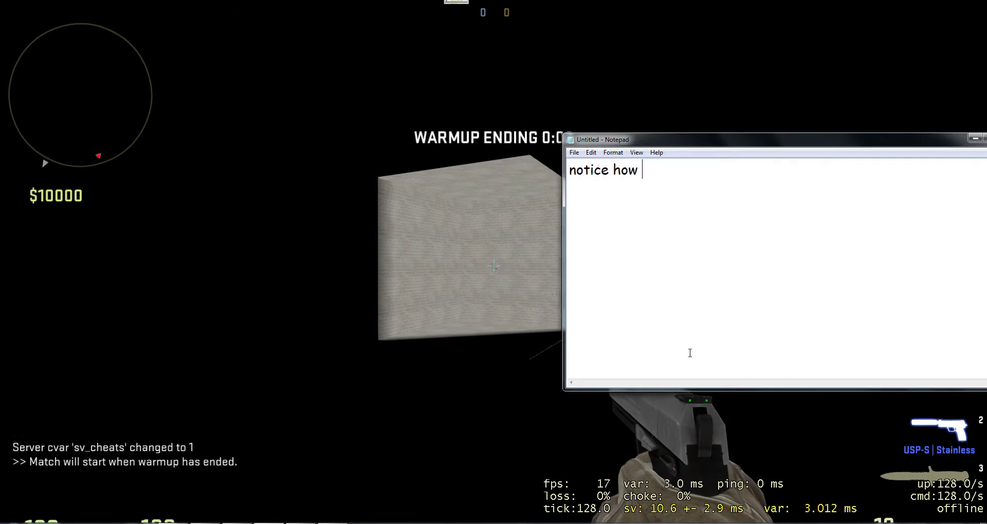
pyautogui.write('the lighting is')
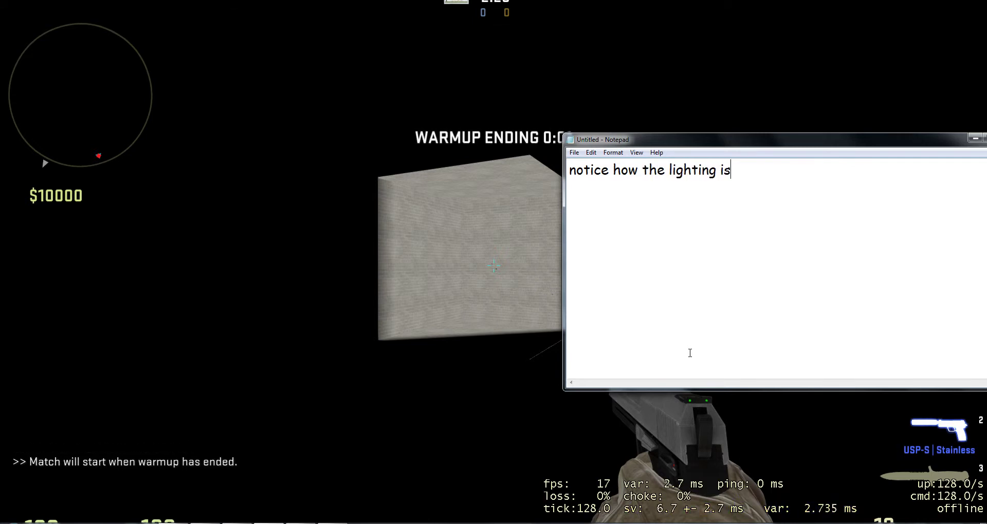
pyautogui.write(' weird? thats be')
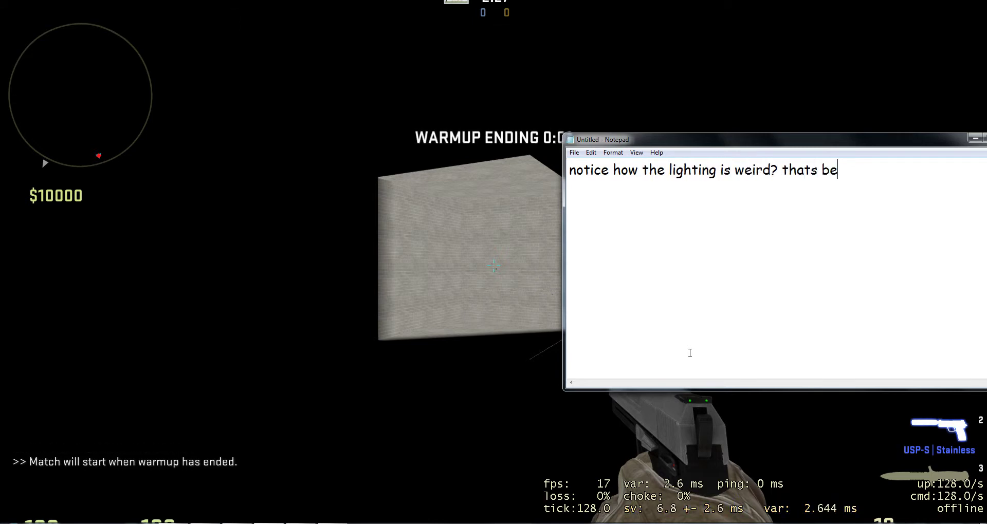
pyautogui.write('cause we didnt')
pyautogui.press('Return')
pyautogui.write('a')
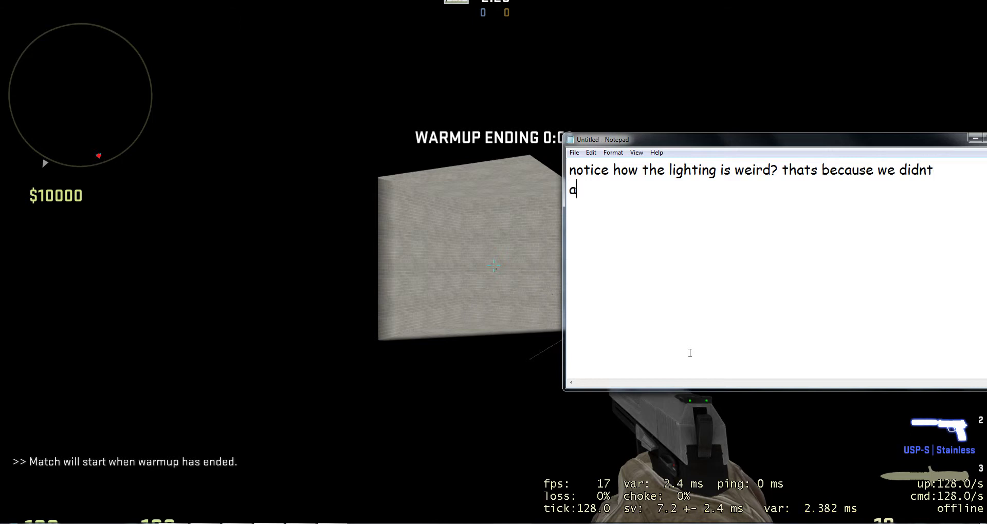
pyautogui.write('dd lights dummy.')
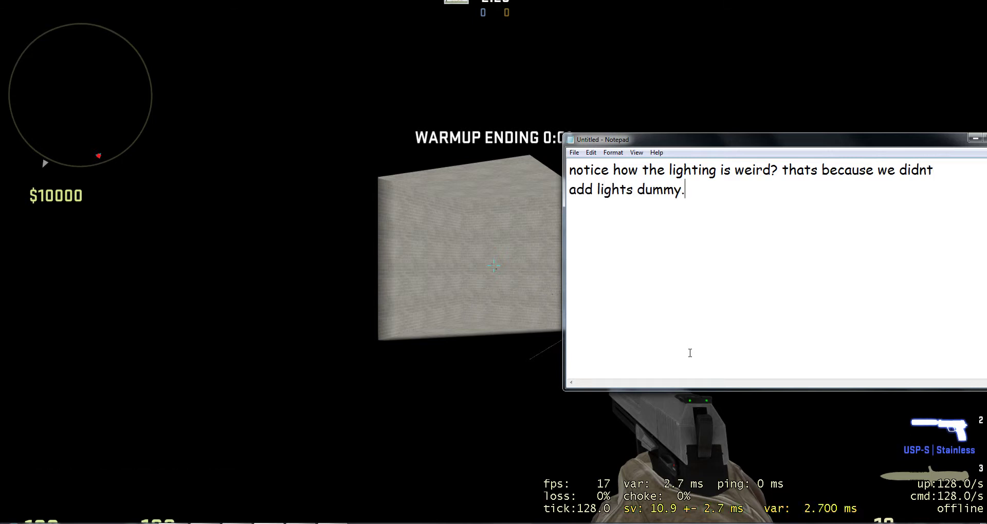
# Over Hammer, replace the Notepad note with "lets go do that make another entity, this time look for light" and clear it.
pyautogui.hotkey('ctrl', 'a')
pyautogui.press('BackSpace')
pyautogui.hotkey('alt', 'Tab')
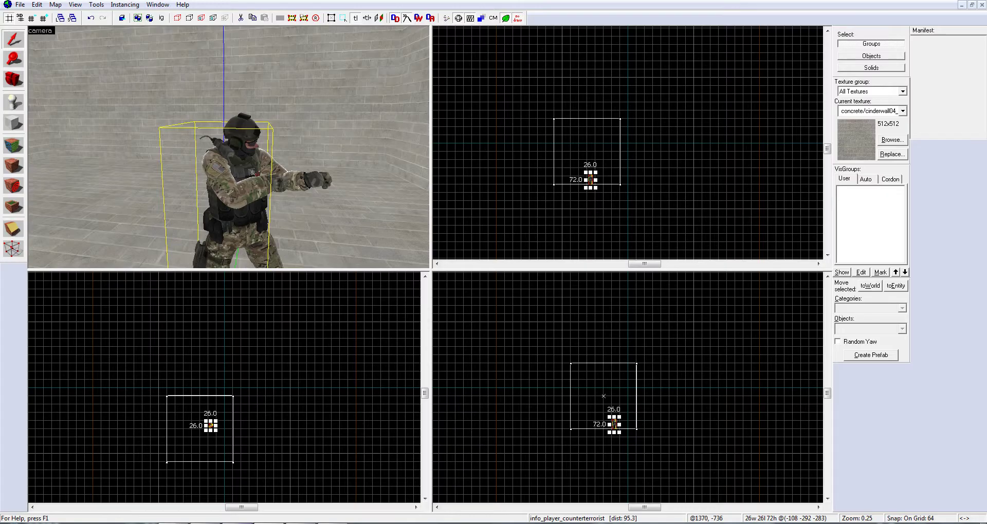
pyautogui.hotkey('alt', 'Tab')
pyautogui.write('lets go do that')
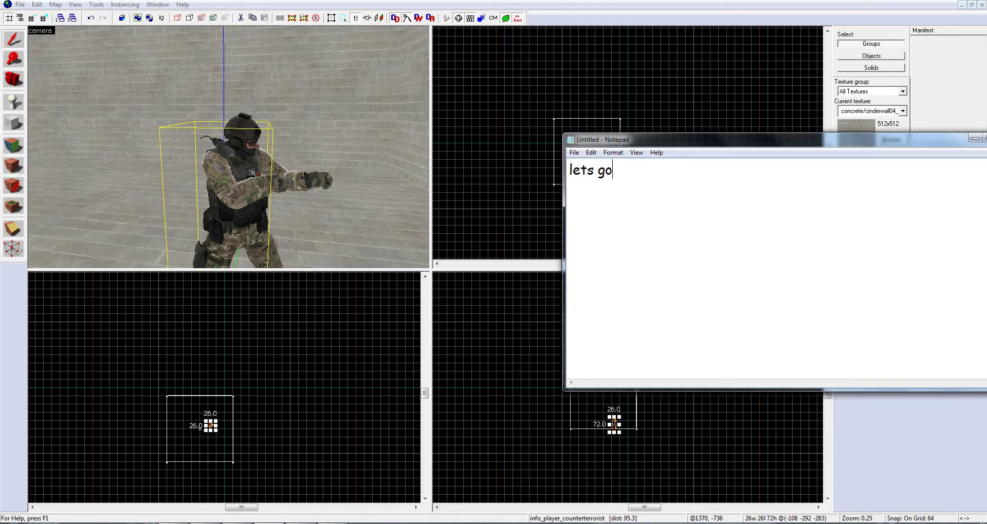
pyautogui.press('Return')
pyautogui.write('make a')
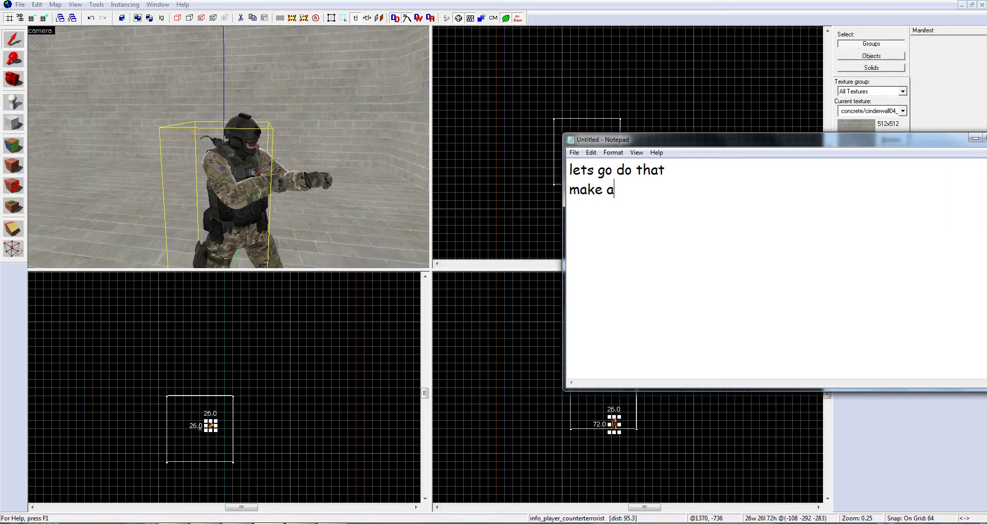
pyautogui.write('nother entity, thi')
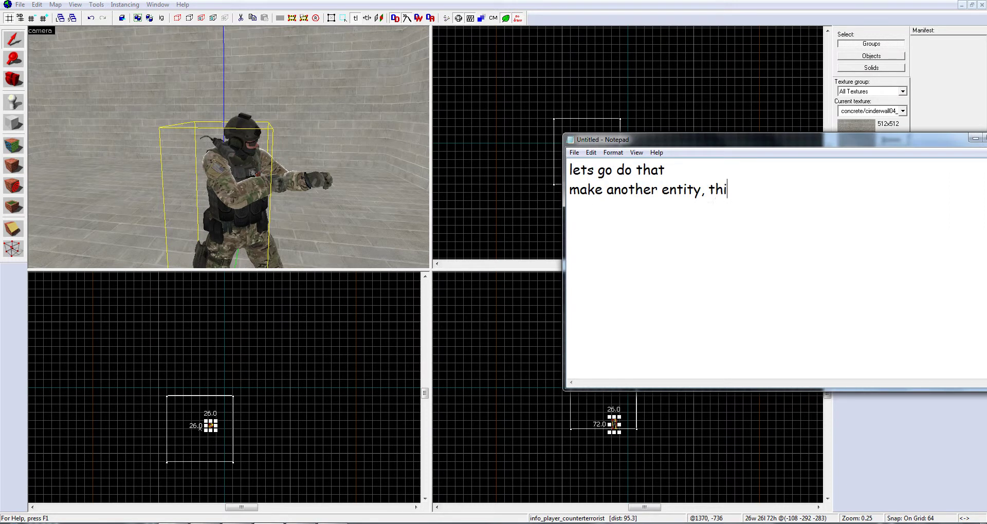
pyautogui.write('s time look for lig')
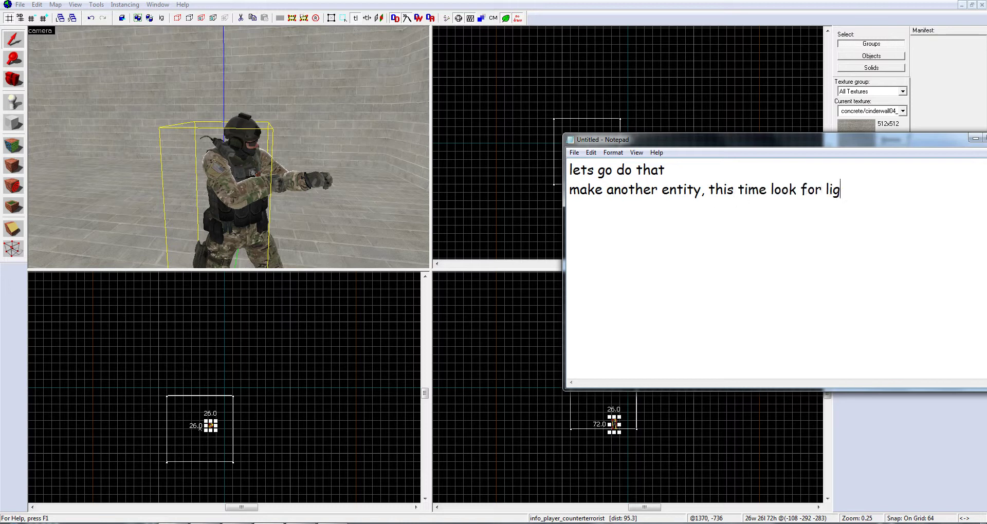
pyautogui.write('ht')
pyautogui.hotkey('ctrl', 'a')
pyautogui.press('BackSpace')
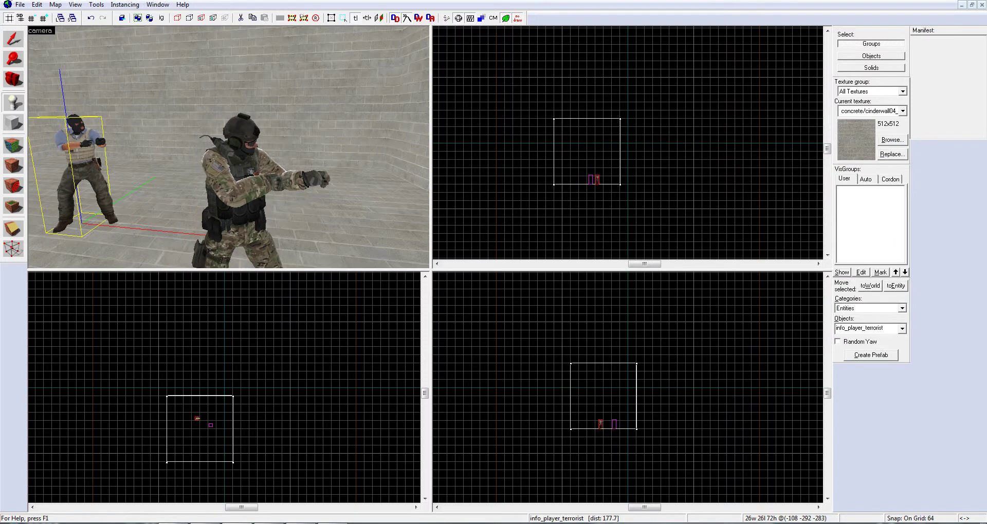
# In Hammer, change the class of the newly placed info_player_terrorist entity to light and apply it.
pyautogui.hotkey('shift', 's')
pyautogui.hotkey('alt', 'Return')
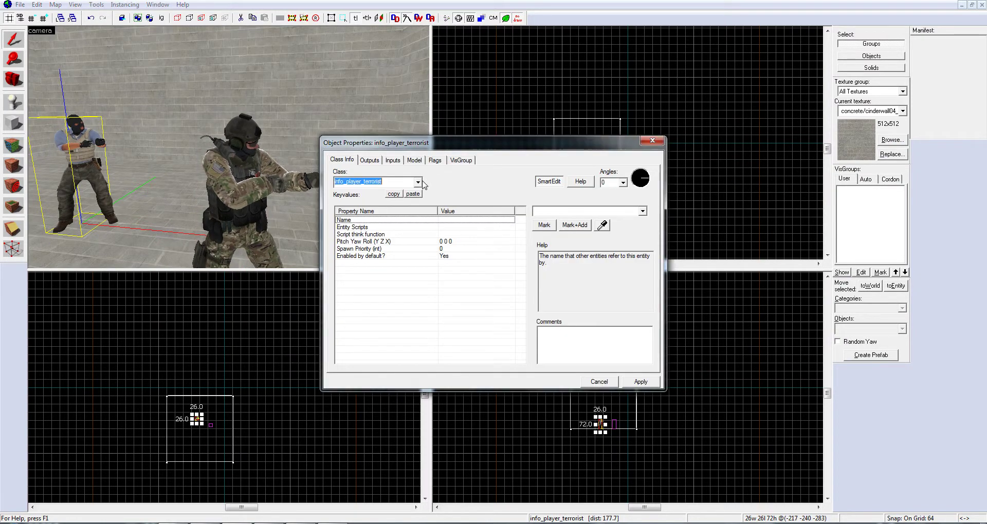
pyautogui.click(418, 183)
pyautogui.write('light')
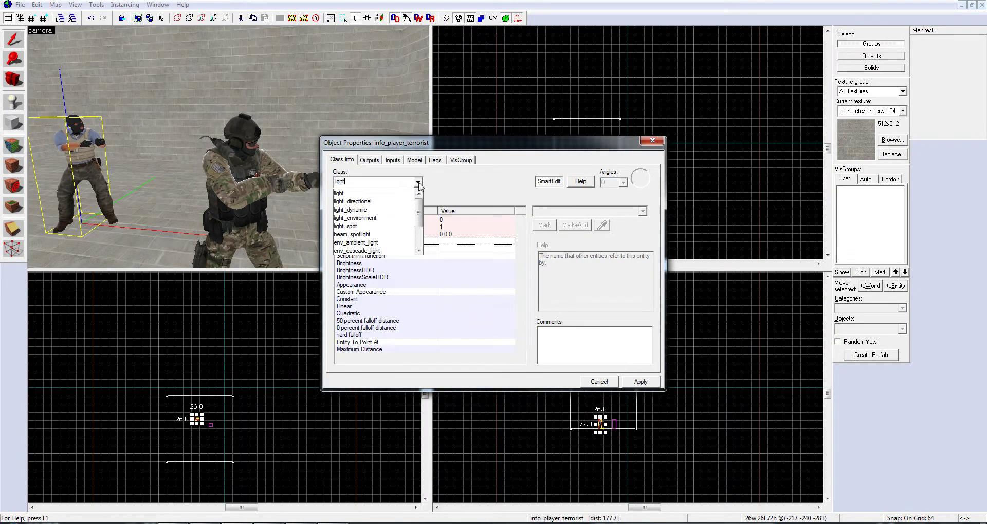
pyautogui.click(393, 194)
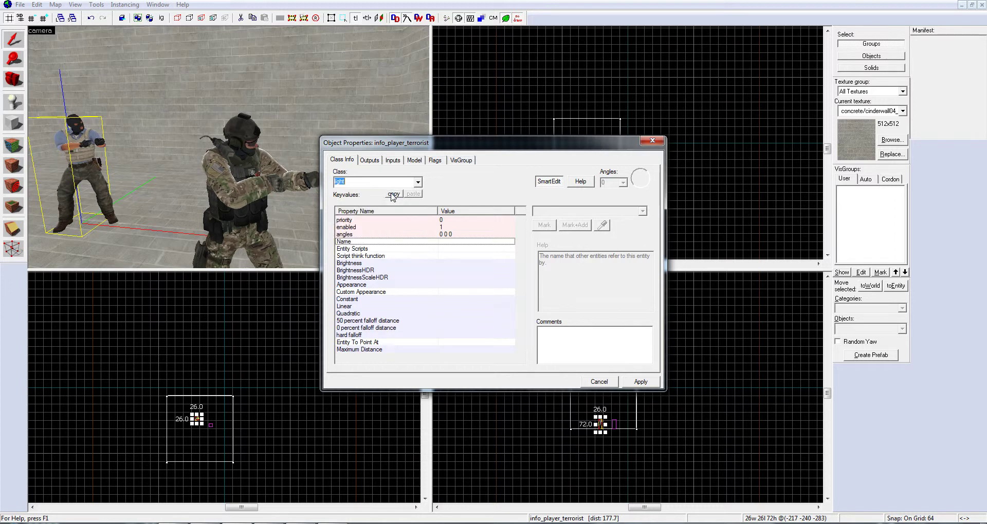
pyautogui.click(641, 381)
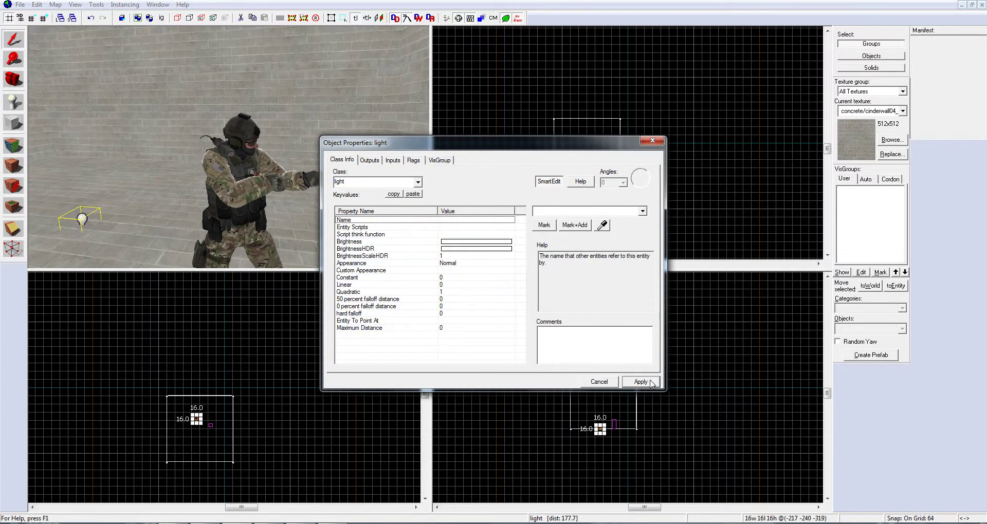
# Examine the light's Appearance options and its Linear and Quadratic properties, and close the object properties.
pyautogui.click(462, 264)
pyautogui.click(643, 212)
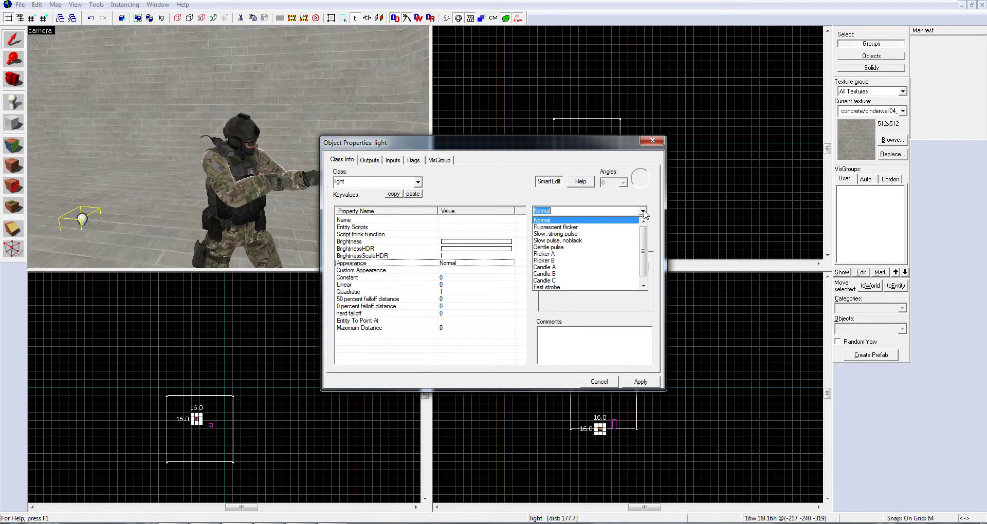
pyautogui.click(642, 211)
pyautogui.click(444, 286)
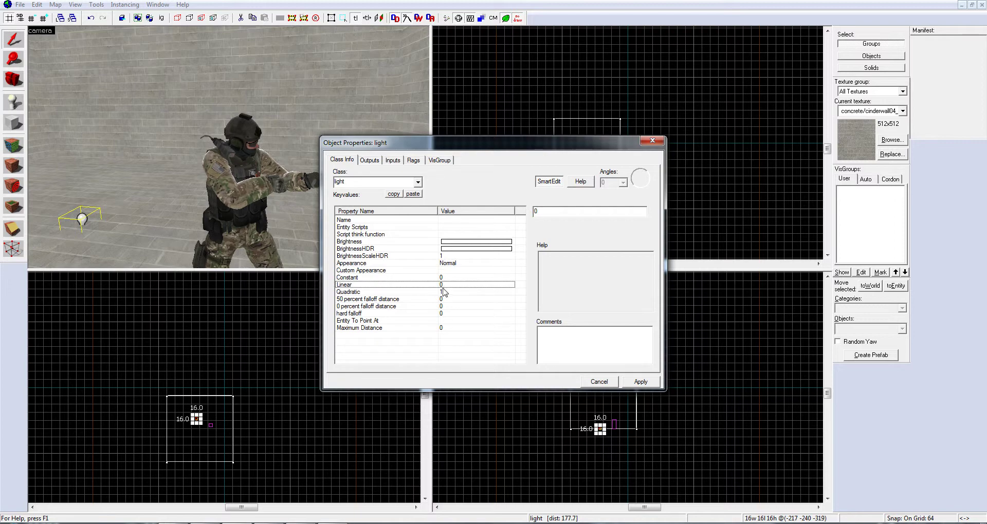
pyautogui.click(441, 291)
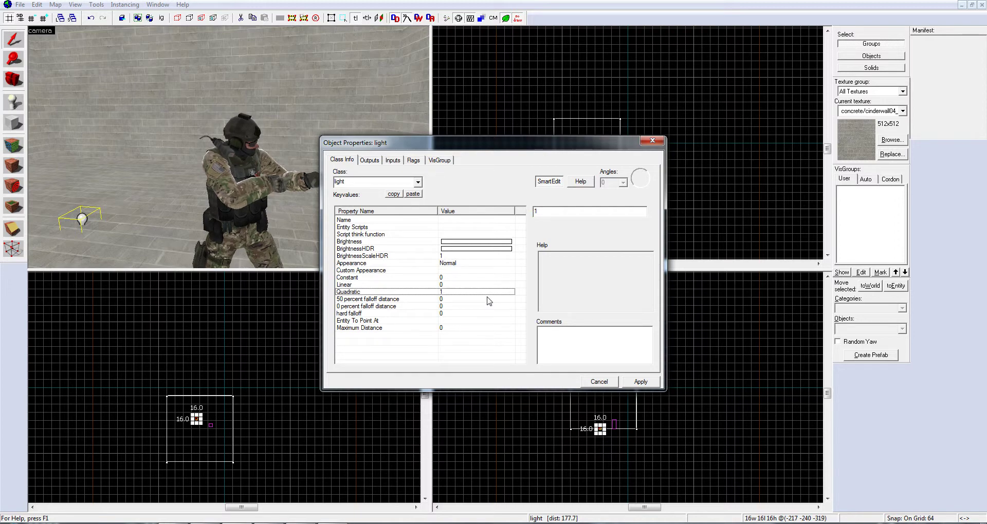
pyautogui.click(641, 382)
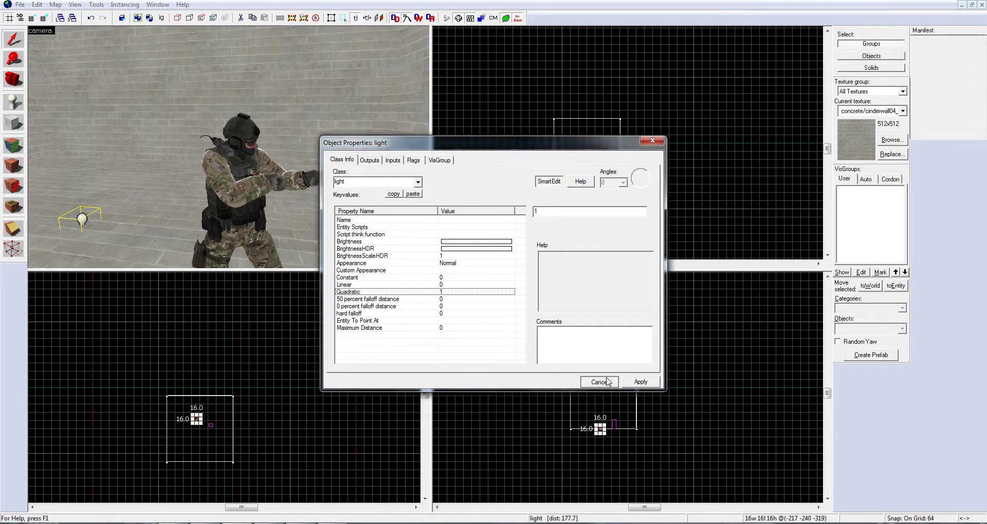
# Move the light entity up near the ceiling and towards the middle of the room, at about (-192, -320, 64).
pyautogui.scroll(-5, 229, 146)
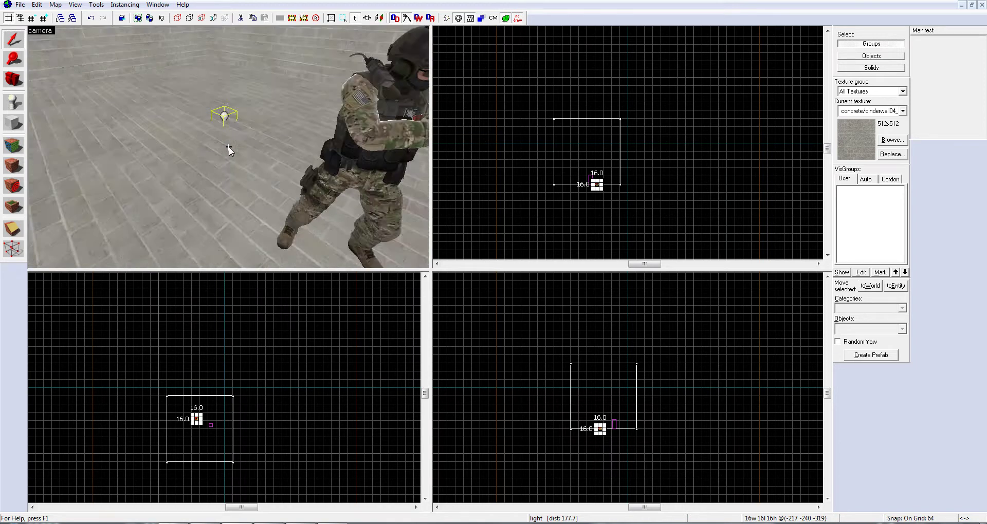
pyautogui.scroll(2, 603, 412)
pyautogui.scroll(4, 600, 434)
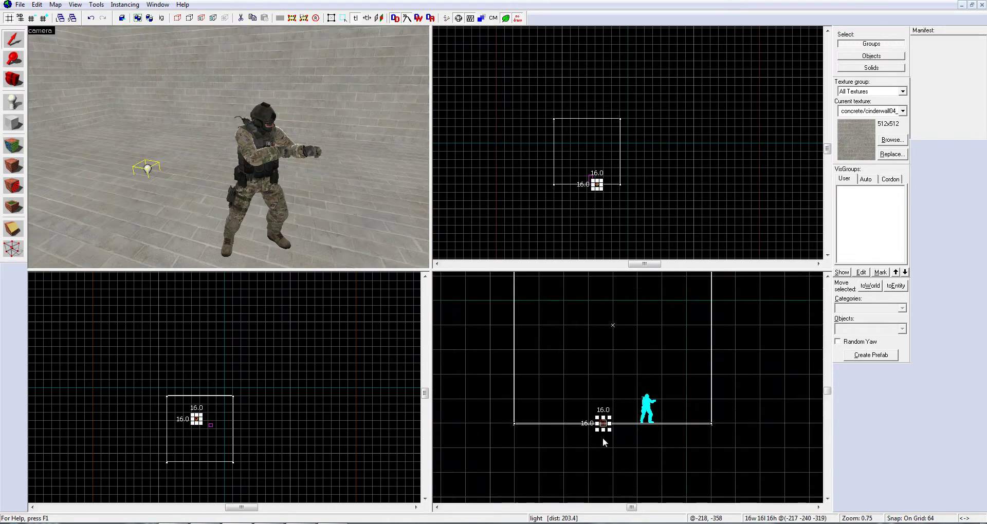
pyautogui.moveTo(603, 423); pyautogui.dragTo(628, 297)
pyautogui.scroll(-3, 630, 334)
pyautogui.click(630, 302)
pyautogui.scroll(3, 596, 154)
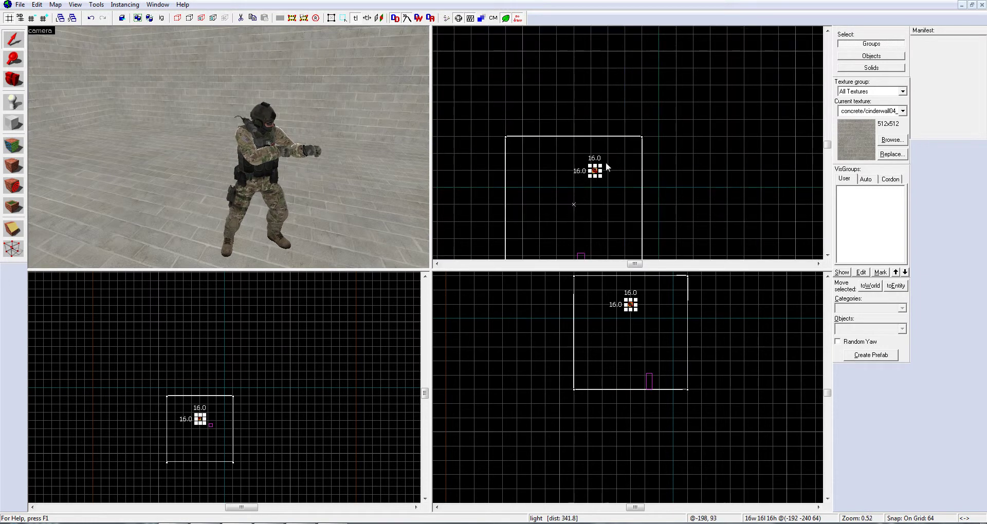
pyautogui.moveTo(594, 170); pyautogui.dragTo(574, 170)
pyautogui.scroll(3, 204, 448)
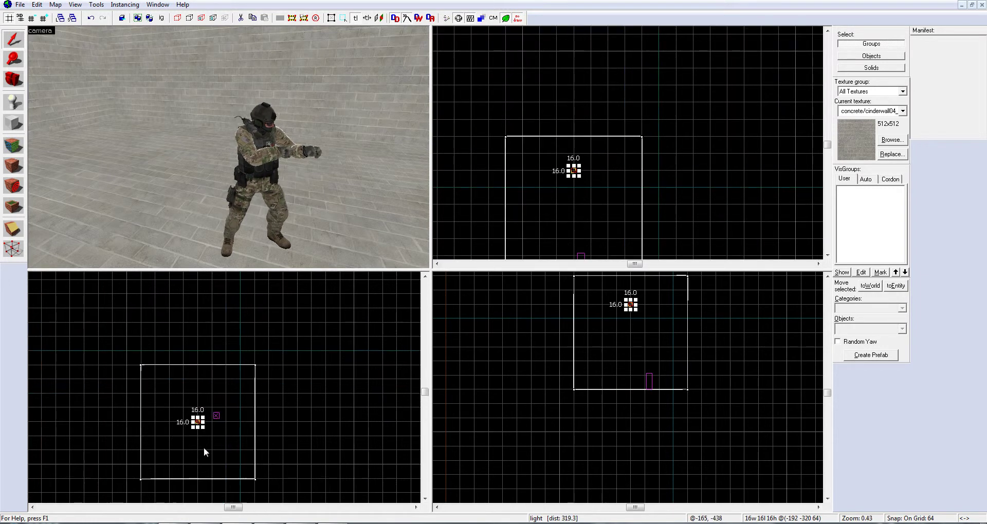
# Switch to Notepad and write "move it to somewhere u like in the 2d views".
pyautogui.hotkey('alt', 'Tab')
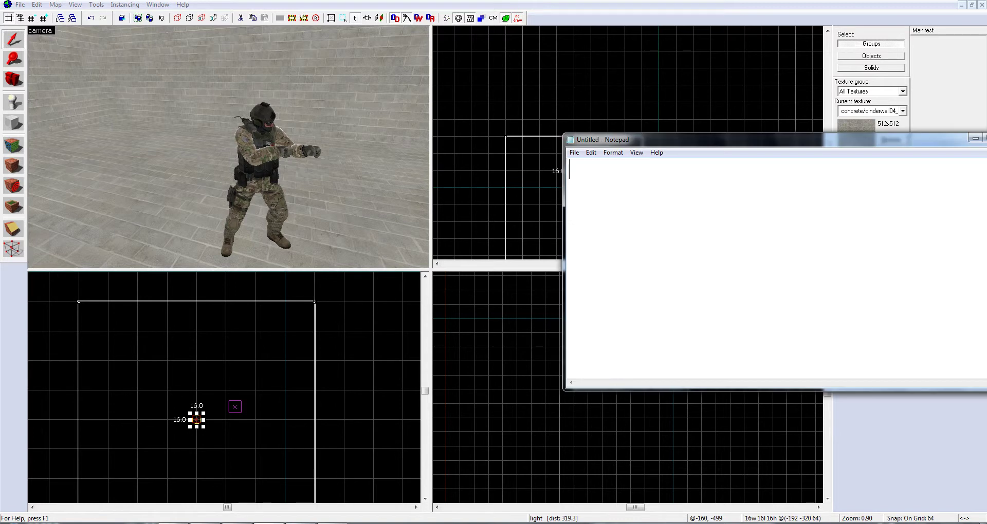
pyautogui.write('move it to')
pyautogui.write(' somewhere u l')
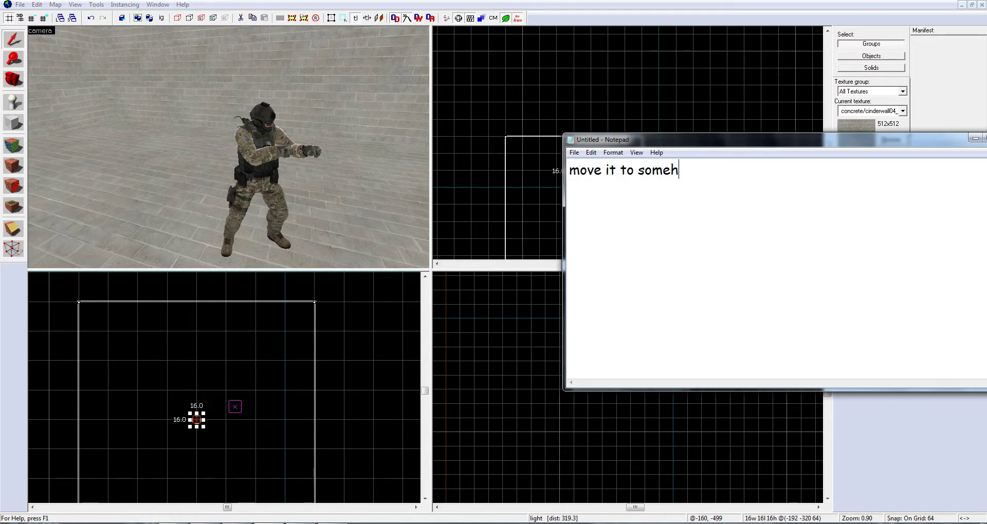
pyautogui.write('ike in t')
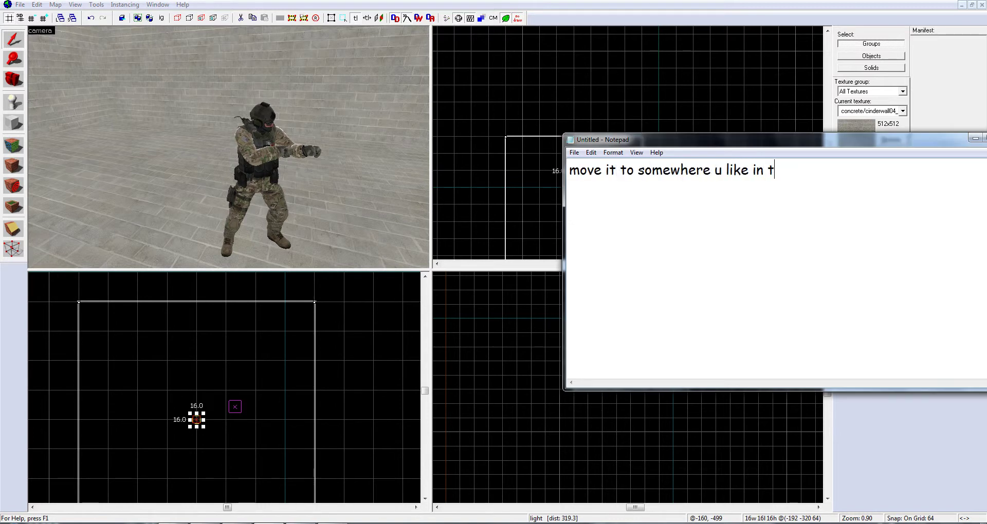
pyautogui.write('he 2d vie')
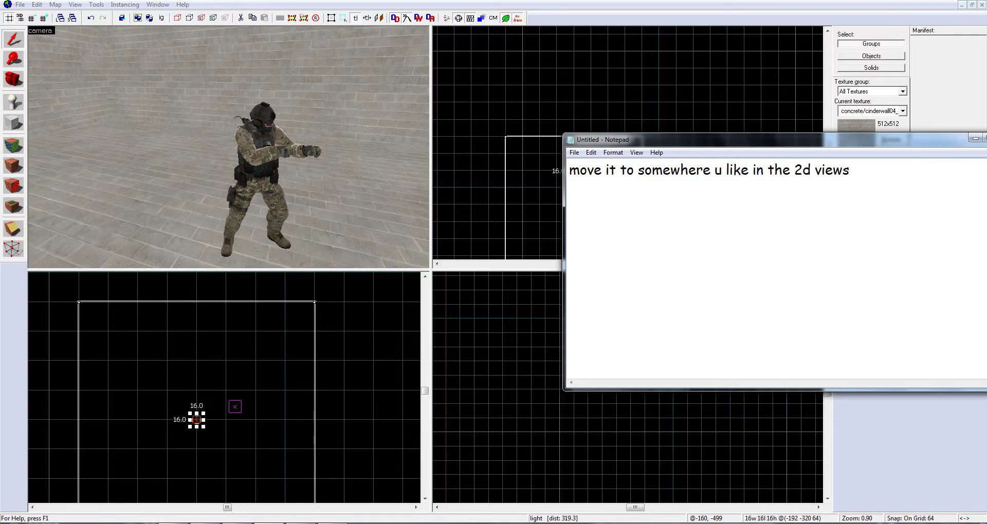
pyautogui.write('ws')
# Replace the note with "then press f9 again and run, goto csgo and go to console. then".
pyautogui.hotkey('ctrl', 'a')
pyautogui.write('the')
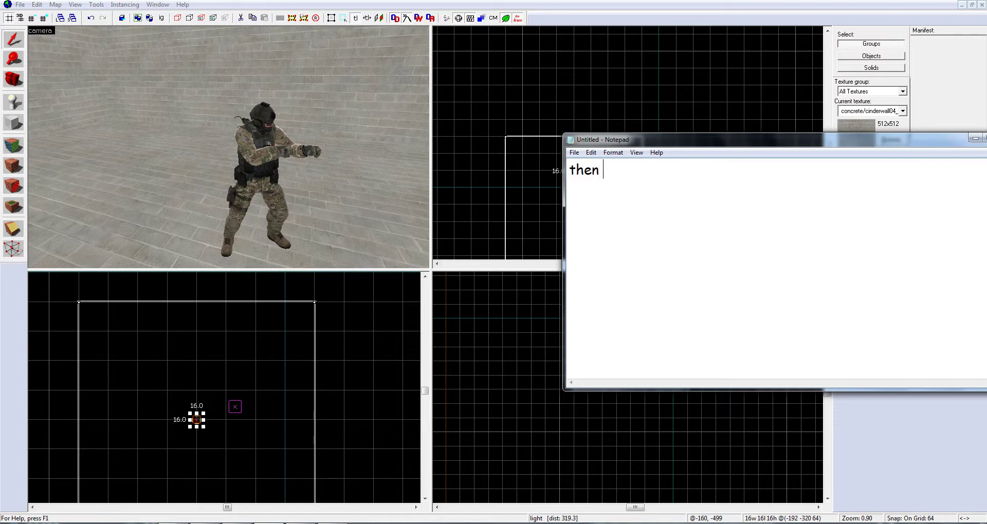
pyautogui.write('n press f9 again and run')
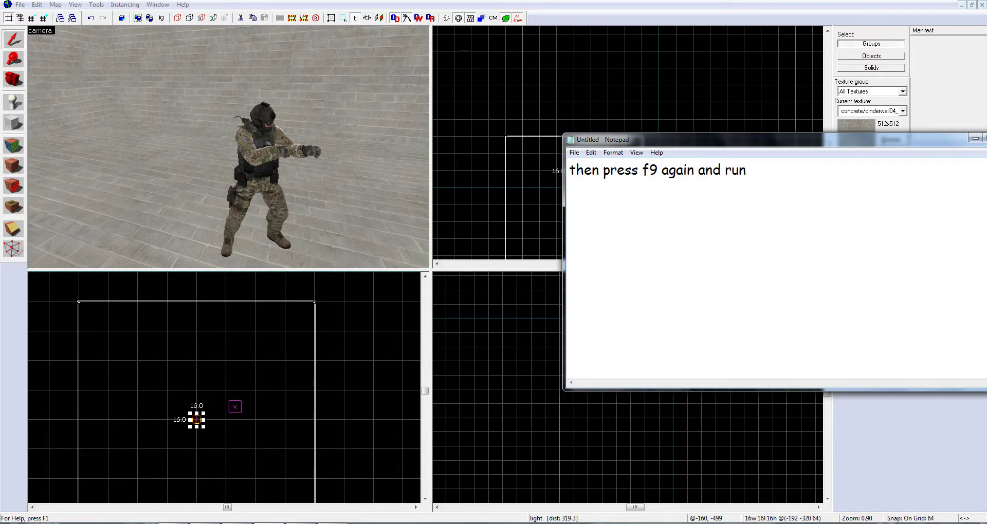
pyautogui.write(', goto csgo and press')
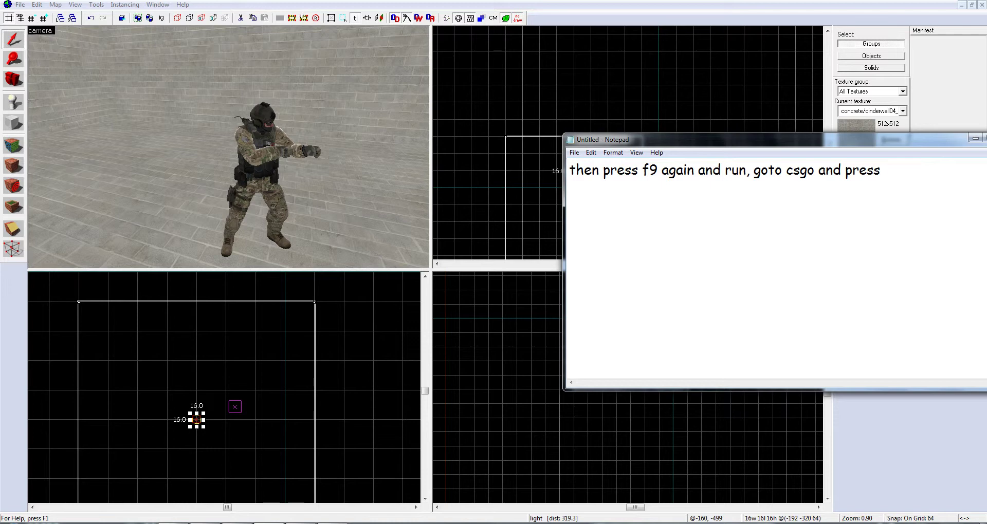
pyautogui.press('BackSpace')
pyautogui.press('BackSpace')
pyautogui.press('BackSpace')
pyautogui.press('BackSpace')
pyautogui.press('BackSpace')
pyautogui.write('go to conso')
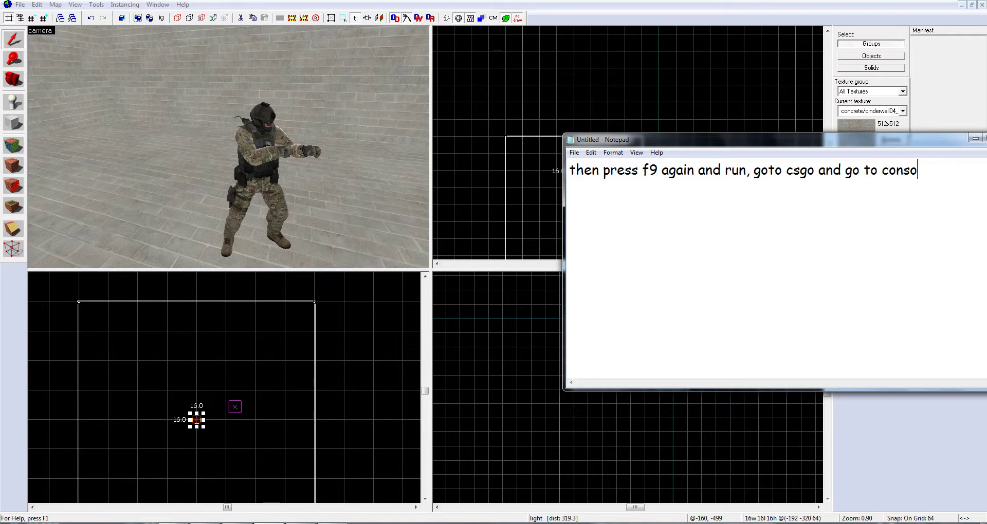
pyautogui.write('le. then typ')
# Continue the note on a second line with type "map [namehere], and clear the whole note.
pyautogui.press('Return')
pyautogui.write('map')
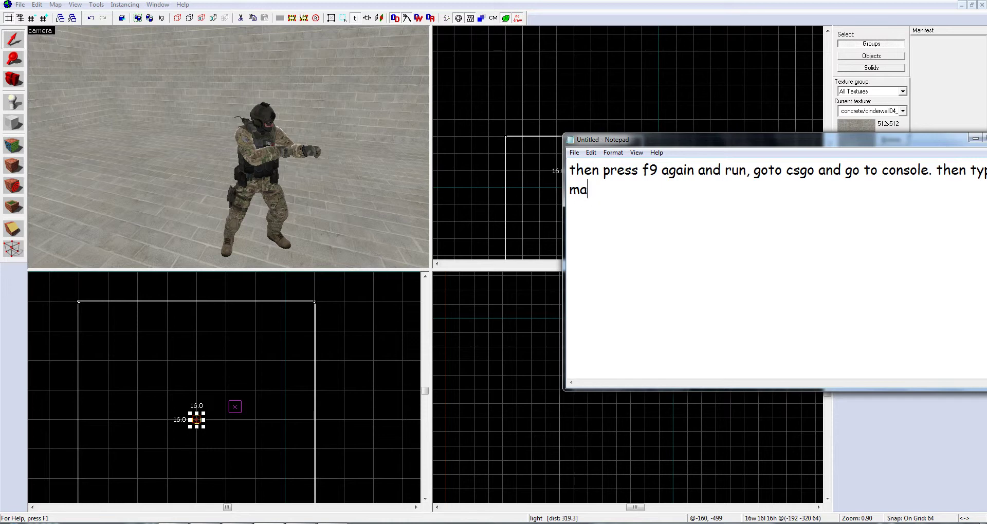
pyautogui.press('BackSpace')
pyautogui.press('BackSpace')
pyautogui.write('type "map (name')
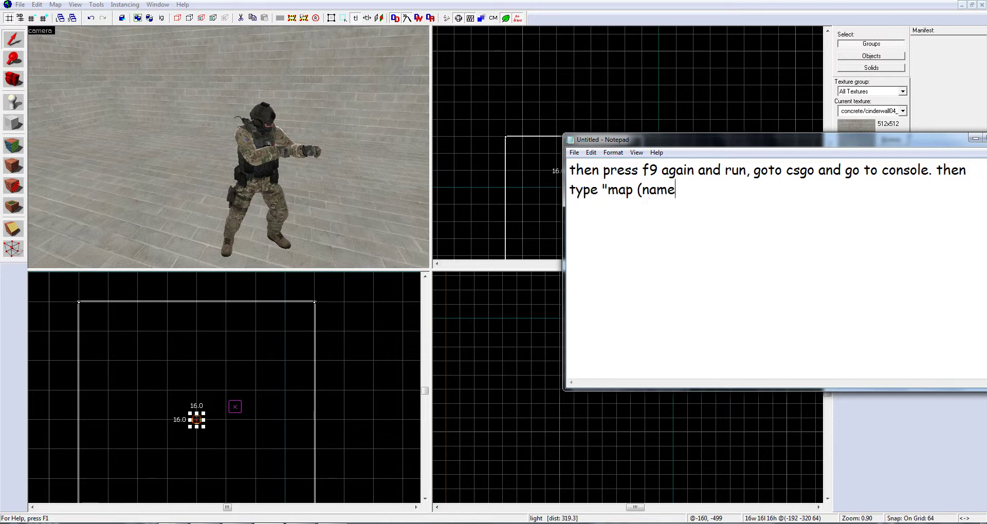
pyautogui.press('BackSpace')
pyautogui.press('BackSpace')
pyautogui.press('BackSpace')
pyautogui.press('BackSpace')
pyautogui.press('BackSpace')
pyautogui.write('[namehere]')
pyautogui.hotkey('ctrl', 'a')
pyautogui.press('BackSpace')
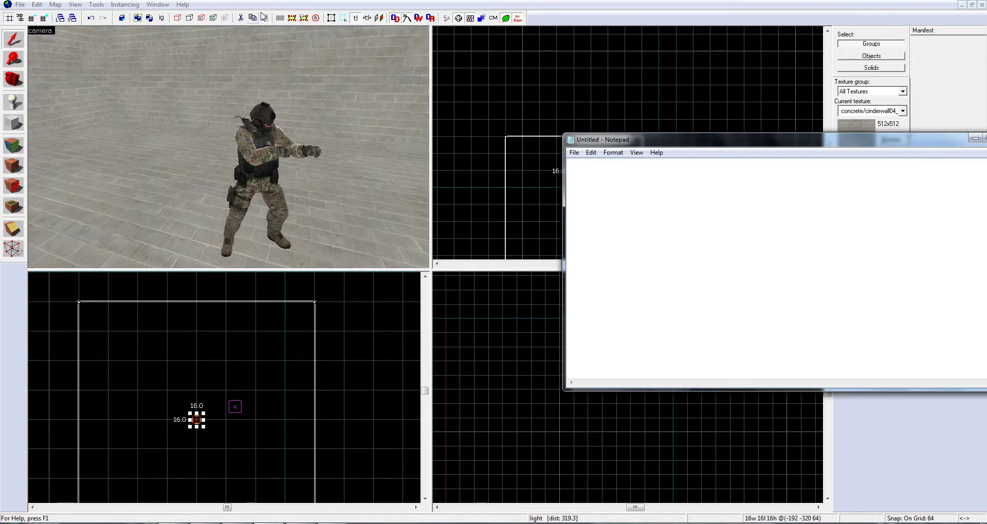
# Return to Hammer and compile and run the map with BSP, VIS and RAD all set to Normal.
pyautogui.click(446, 19)
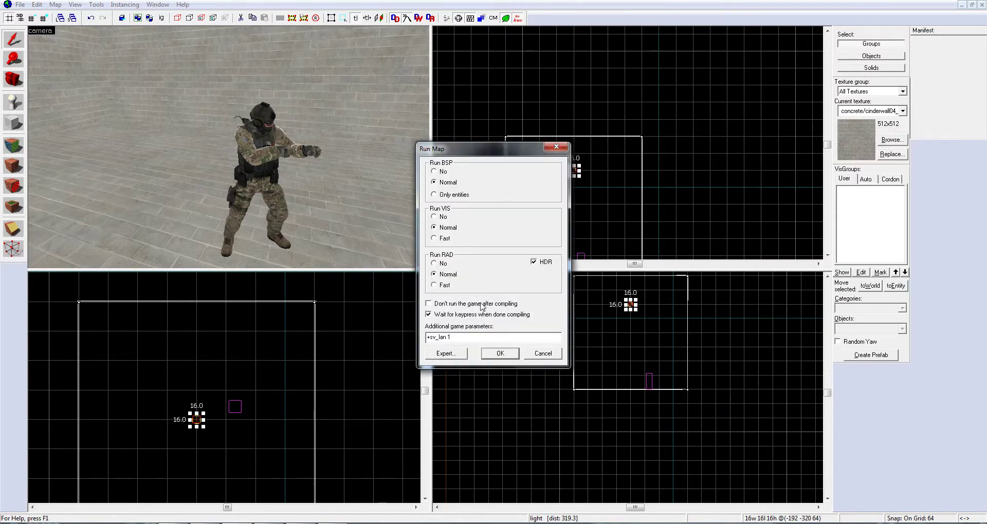
pyautogui.click(499, 354)
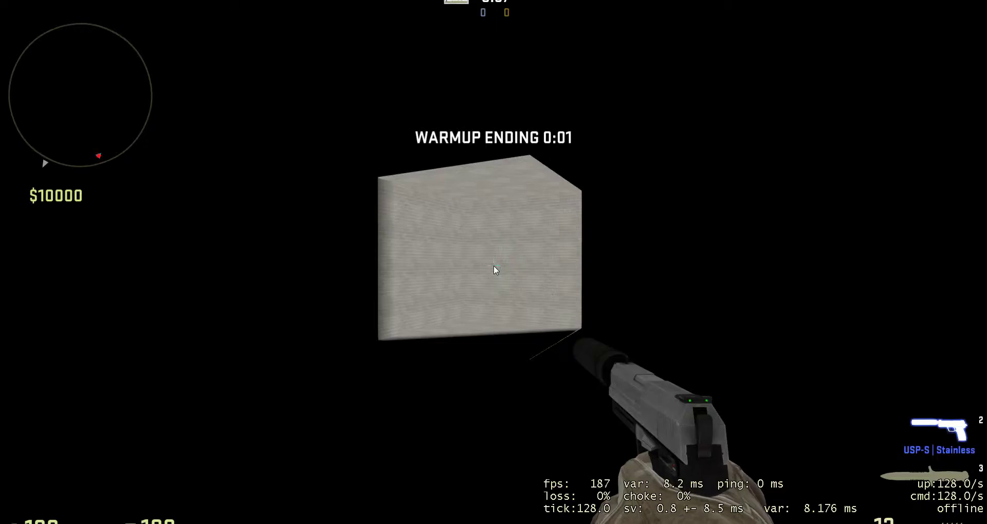
# In CS:GO, load the map testmap4utube from the console and join the Counter-Terrorists.
pyautogui.press('`')
pyautogui.write('map map4')
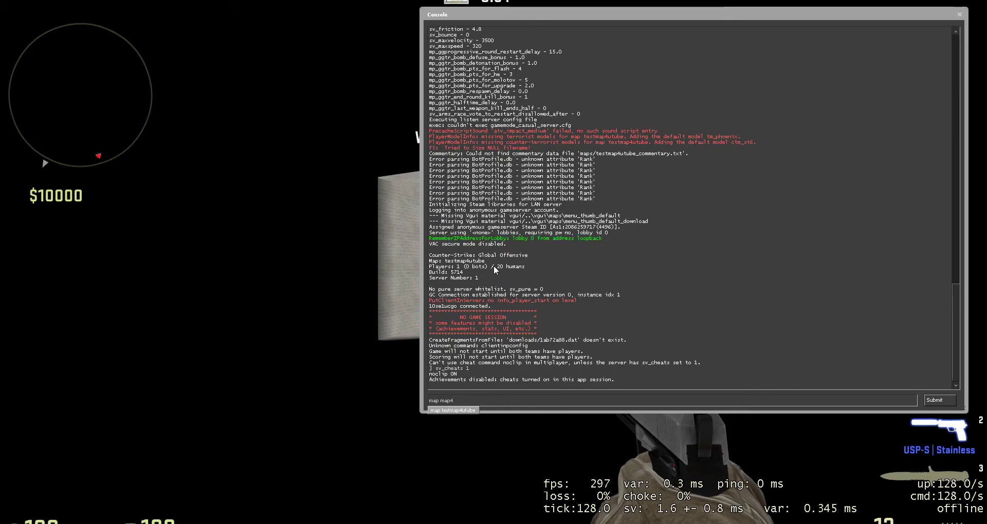
pyautogui.press('Tab')
pyautogui.press('Return')
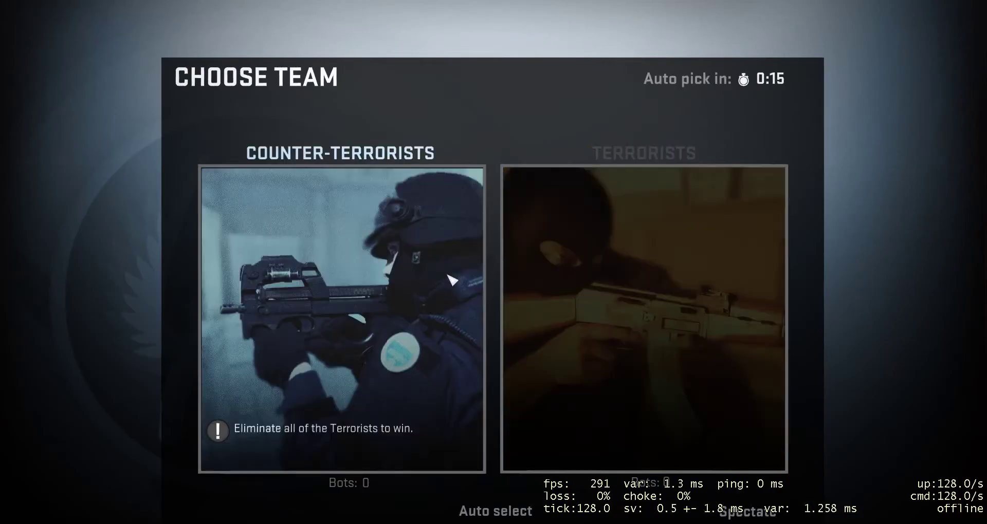
pyautogui.click(449, 280)
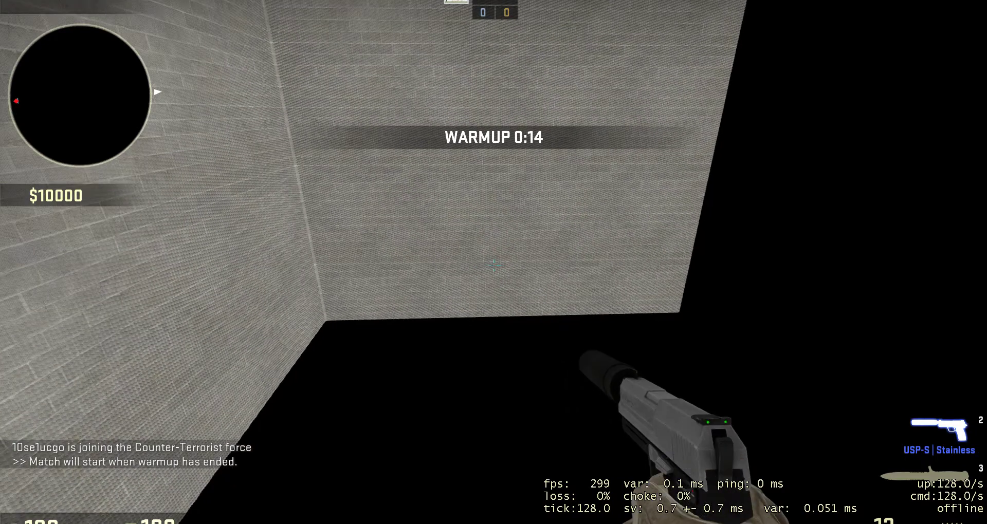
# Turn off full-bright rendering in the game with the console command mat_fullbright 0 and close the console.
pyautogui.press('`')
pyautogui.write('ma')
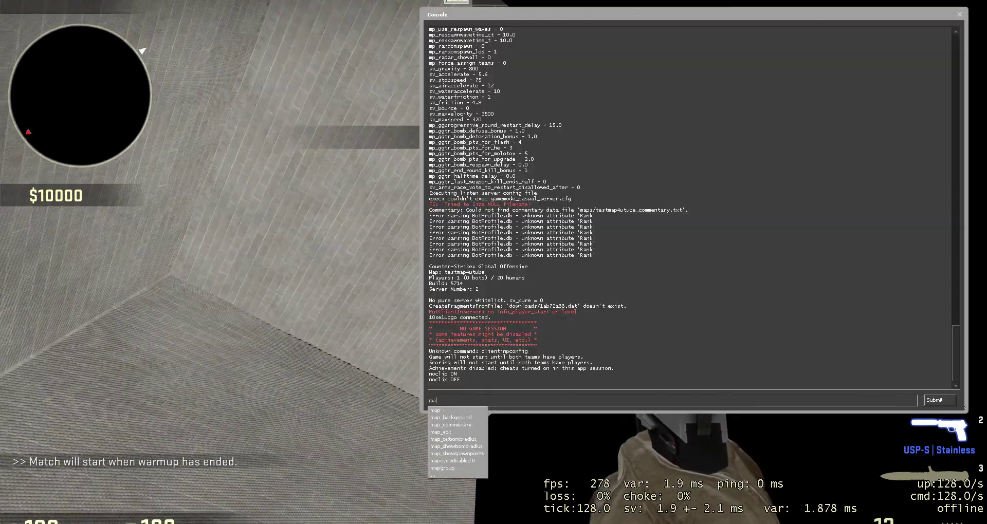
pyautogui.write('t_fullbright 0')
pyautogui.press('Return')
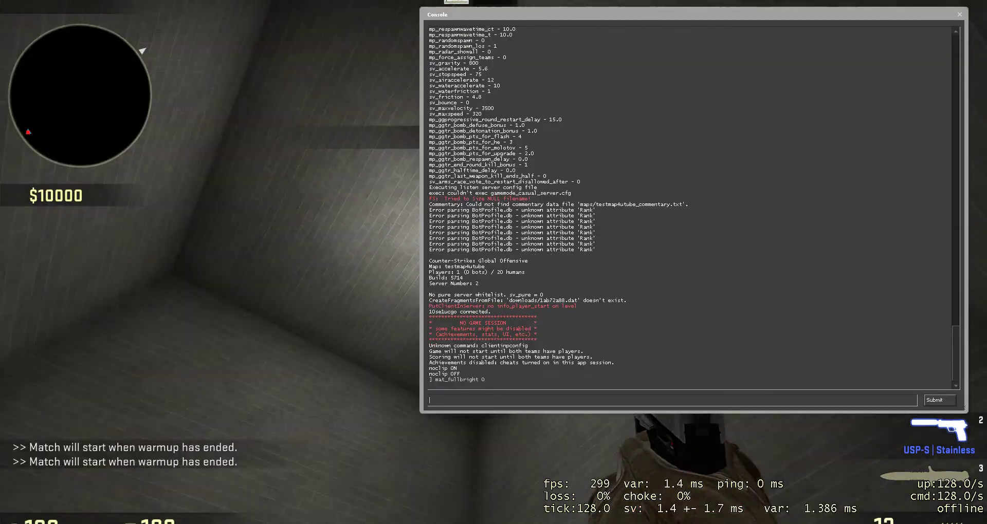
pyautogui.press('`')
# Switch to Notepad and write "sometimes u have to go into console" and, on a second line, "and type mat_fullbright 0 if 4 some reason it didnt work".
pyautogui.hotkey('alt', 'Tab')
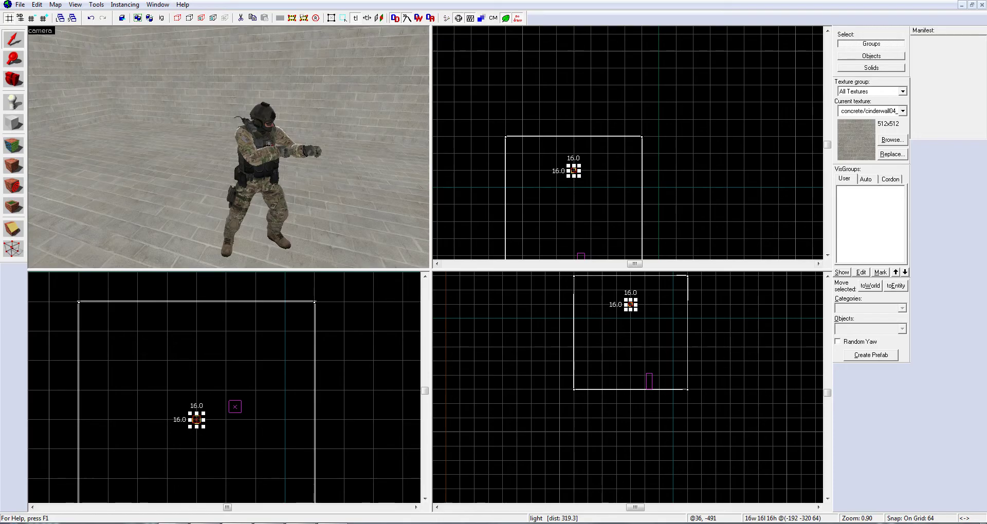
pyautogui.hotkey('alt', 'Tab')
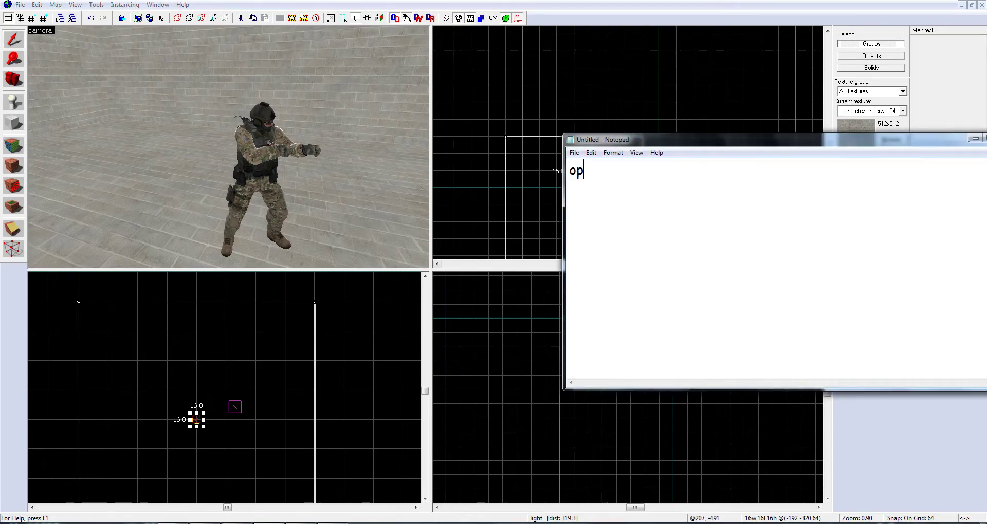
pyautogui.press('BackSpace')
pyautogui.press('BackSpace')
pyautogui.press('BackSpace')
pyautogui.press('BackSpace')
pyautogui.press('BackSpace')
pyautogui.press('BackSpace')
pyautogui.press('BackSpace')
pyautogui.write('sometimes u have to go i')
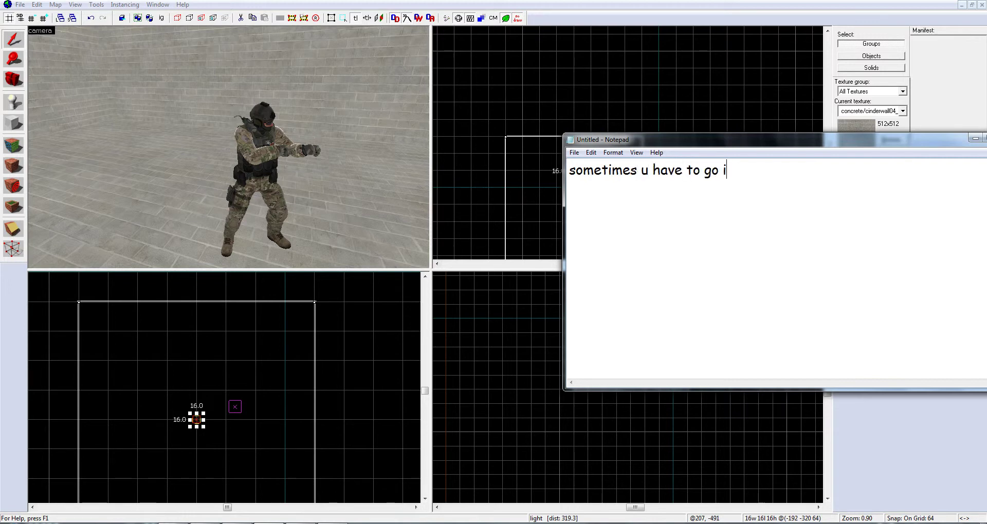
pyautogui.write('nto console')
pyautogui.press('Return')
pyautogui.write('ant')
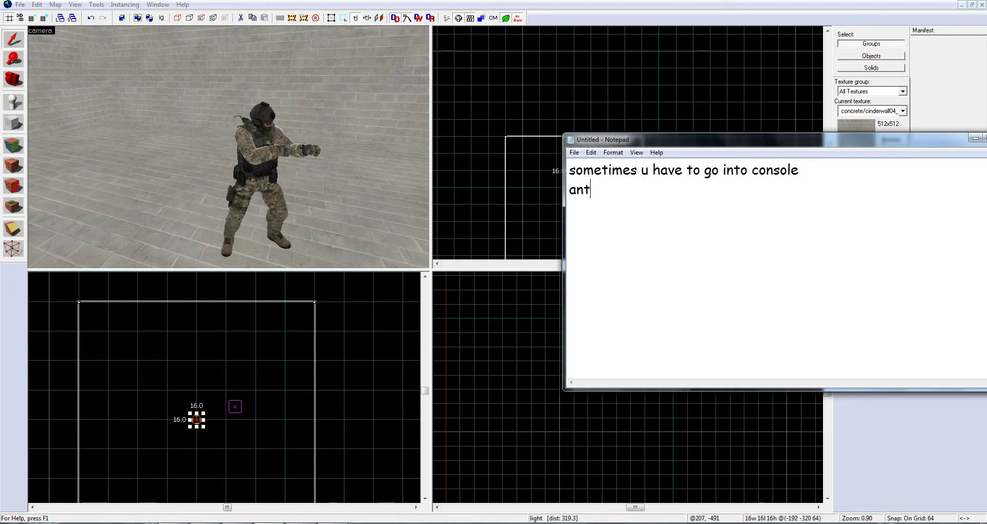
pyautogui.write(' type mat_fullbright 0 if 4 some reason it didnt work')
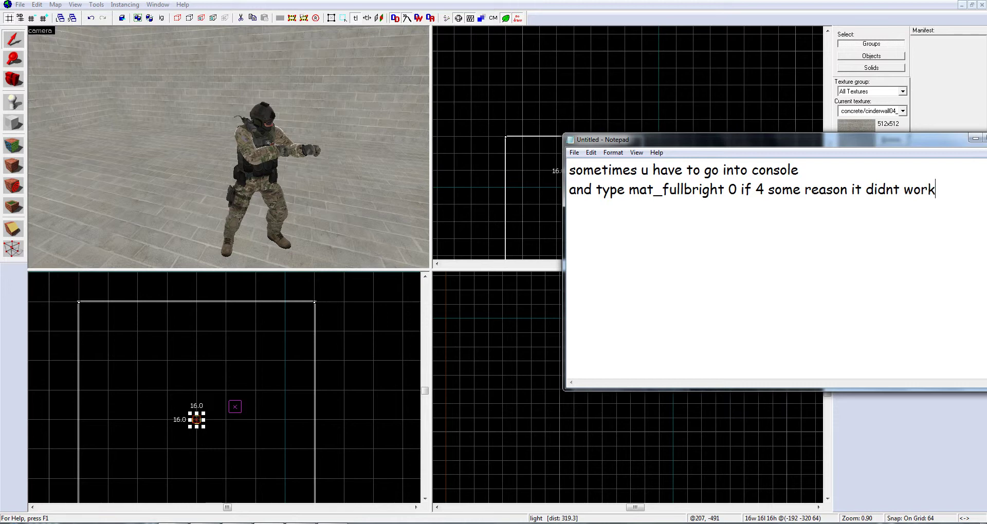
# Replace the note with "then it starts 2 work", then clear the whole note.
pyautogui.hotkey('ctrl', 'a')
pyautogui.write('th')
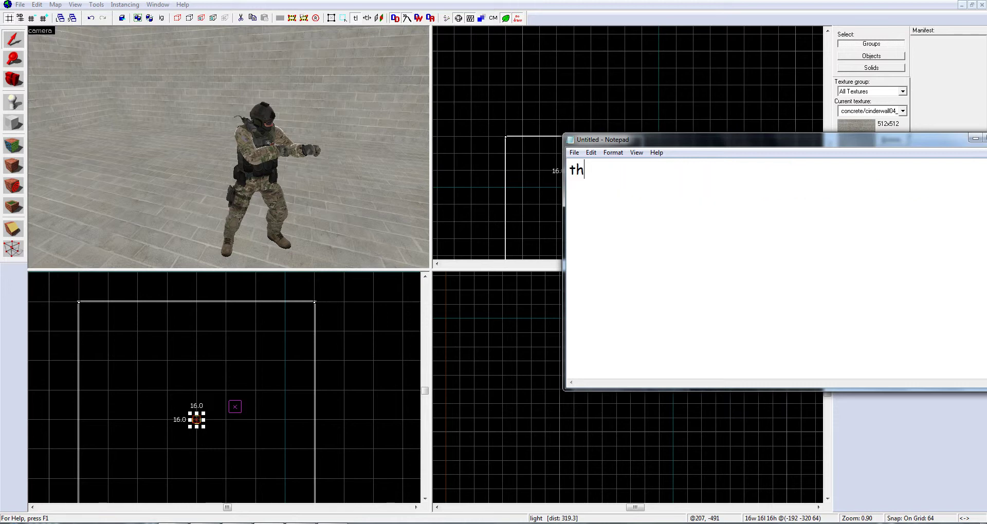
pyautogui.write('en it starts 2')
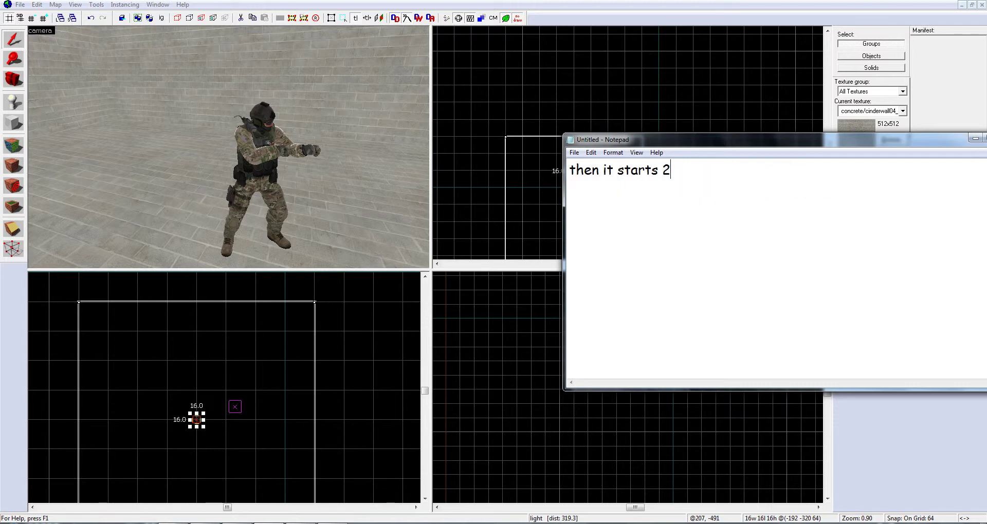
pyautogui.write(' work')
pyautogui.hotkey('ctrl', 'a')
pyautogui.press('BackSpace')
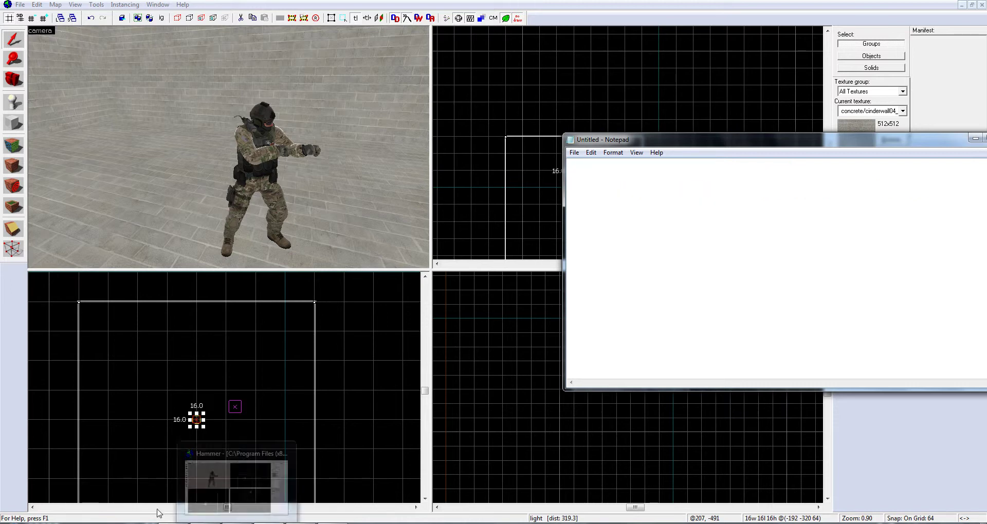
# Switch back to CS:GO and examine the room's lighting, firing at the lit surface and reloading.
pyautogui.hotkey('alt', 'Tab')
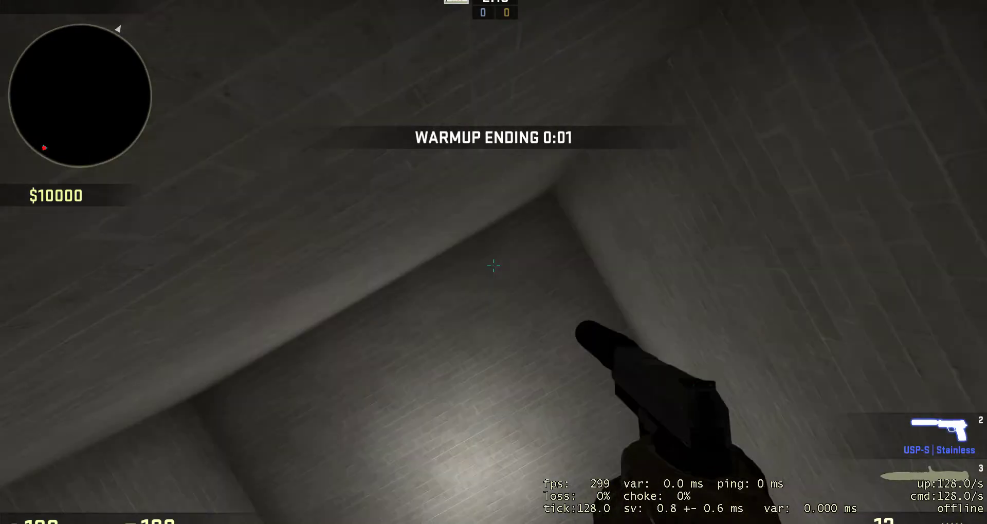
pyautogui.click(493, 265)
pyautogui.press('r')
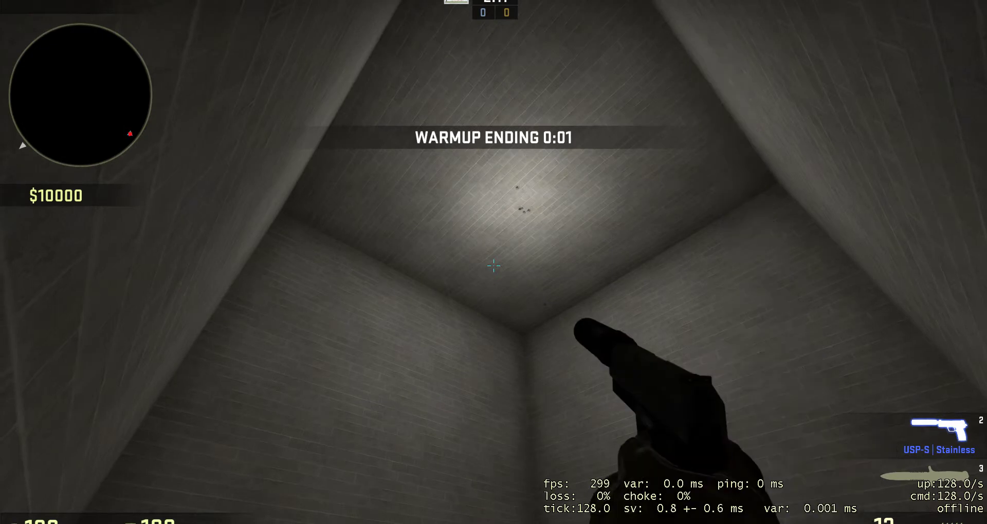
# Switch to Notepad and write "there are different types of light such as", listing light, light_enviroment and "light_direction - Directional light" on separate lines.
pyautogui.hotkey('alt', 'Tab')
pyautogui.write('there are ')
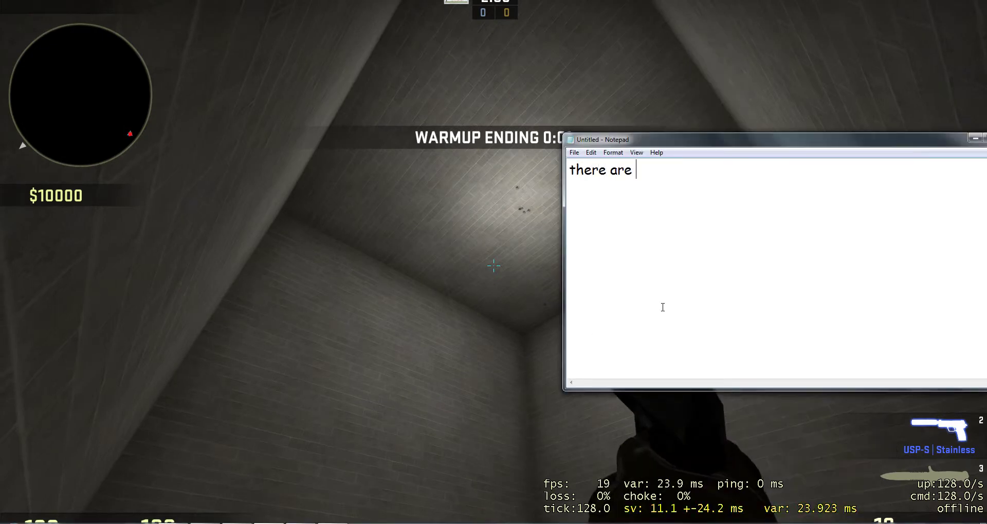
pyautogui.write('different type')
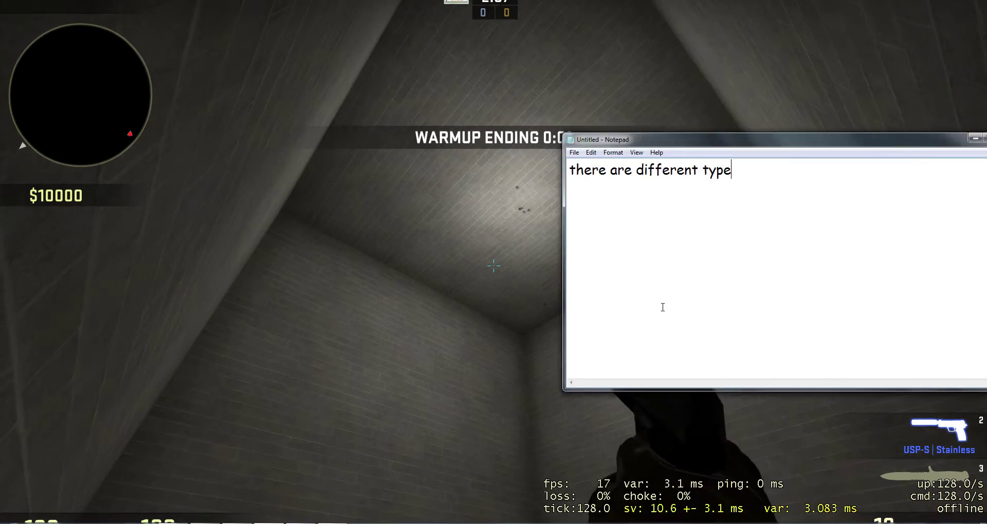
pyautogui.write('s of light such as ')
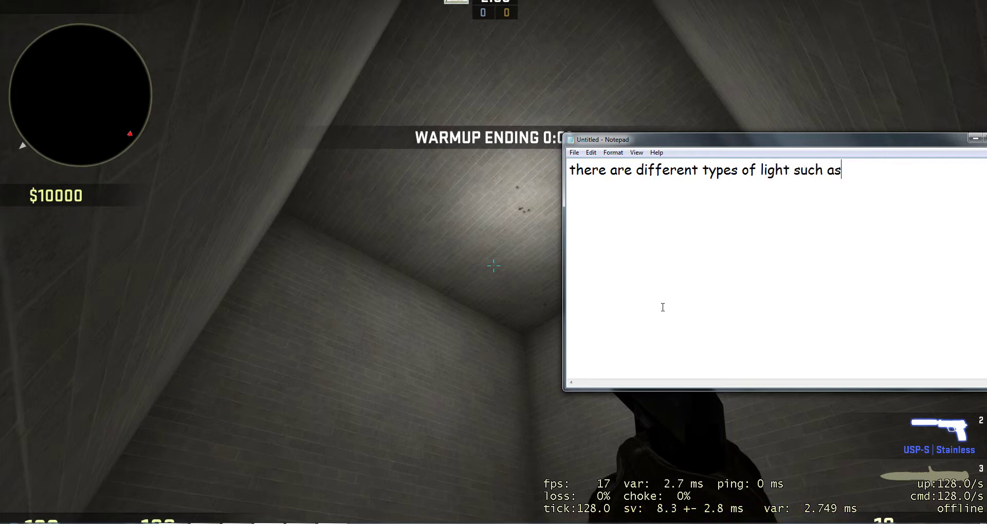
pyautogui.write('light light_e')
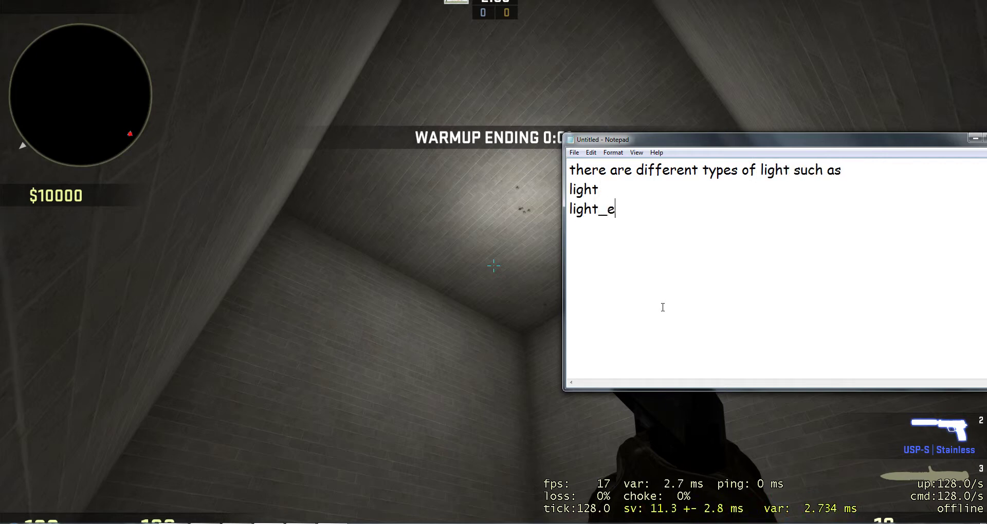
pyautogui.write('nviroment')
pyautogui.press('Return')
pyautogui.write('light')
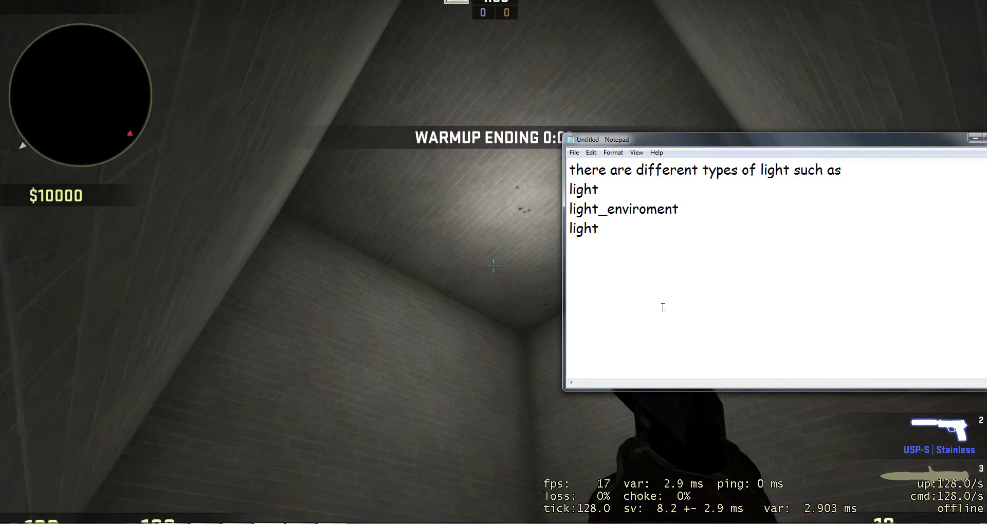
pyautogui.write('_direction - Di')
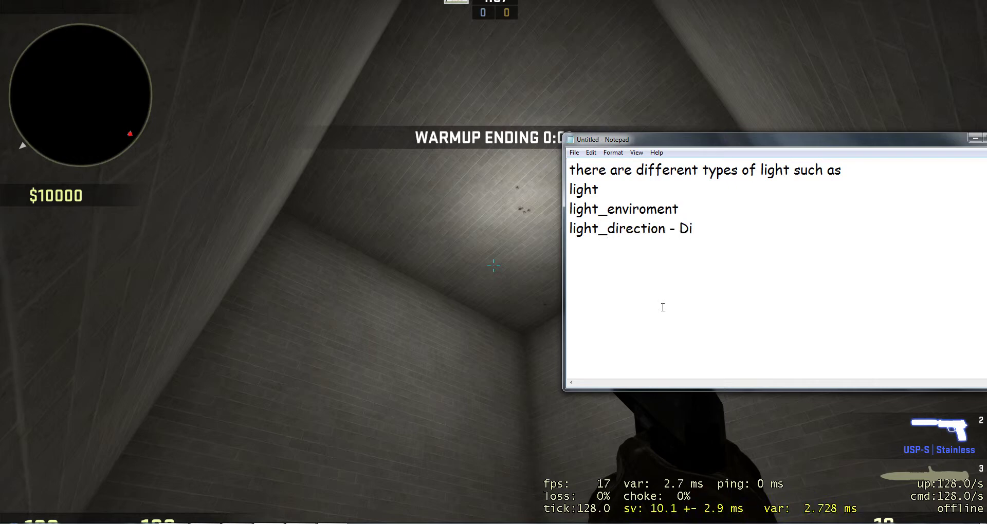
pyautogui.write('rectional light')
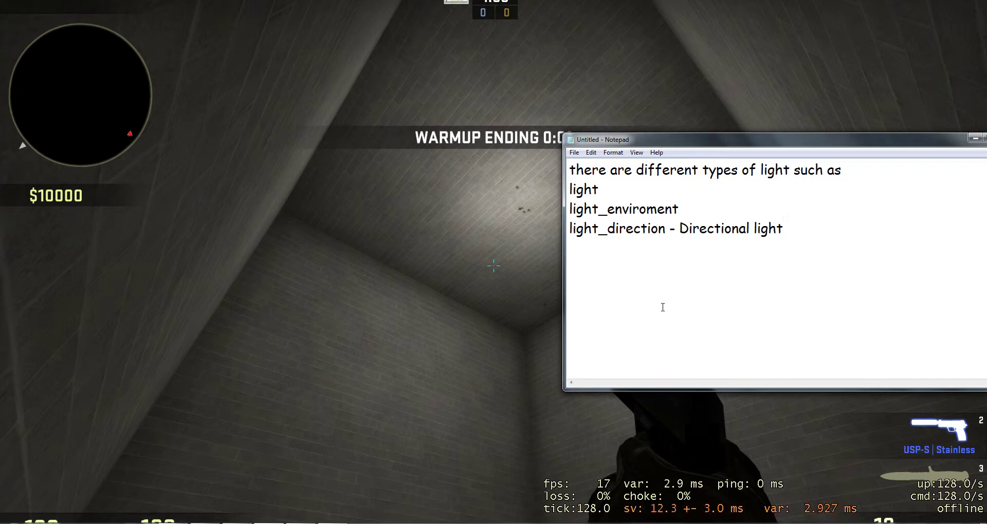
# Correct light_direction to light_directional and add the descriptions "Enviromental light" to light_enviroment and "Normal light" to light.
pyautogui.click(668, 228)
pyautogui.write('al')
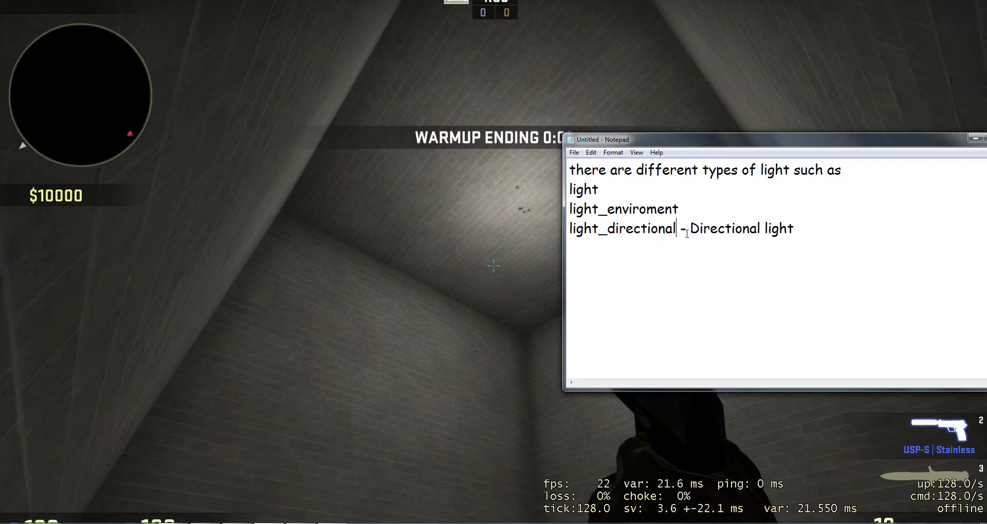
pyautogui.write('- Envi')
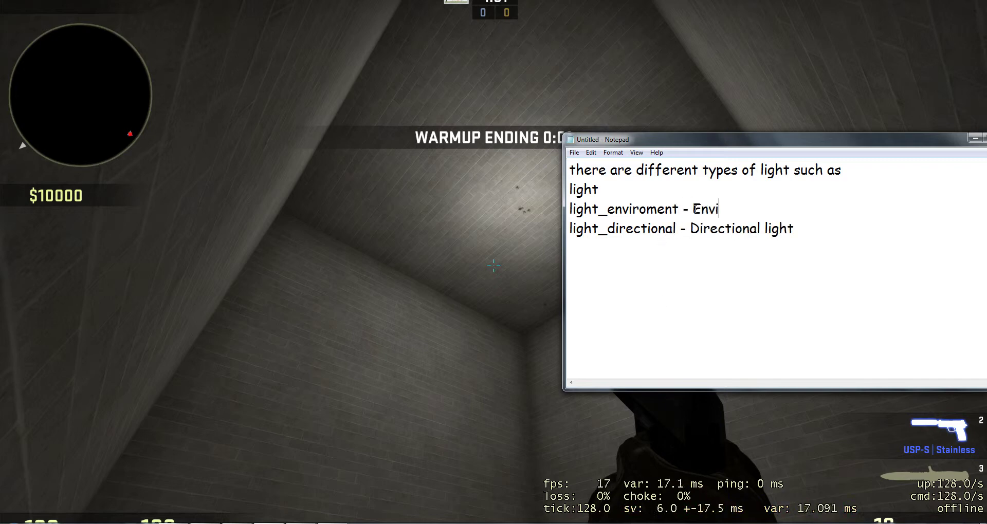
pyautogui.write('romental light')
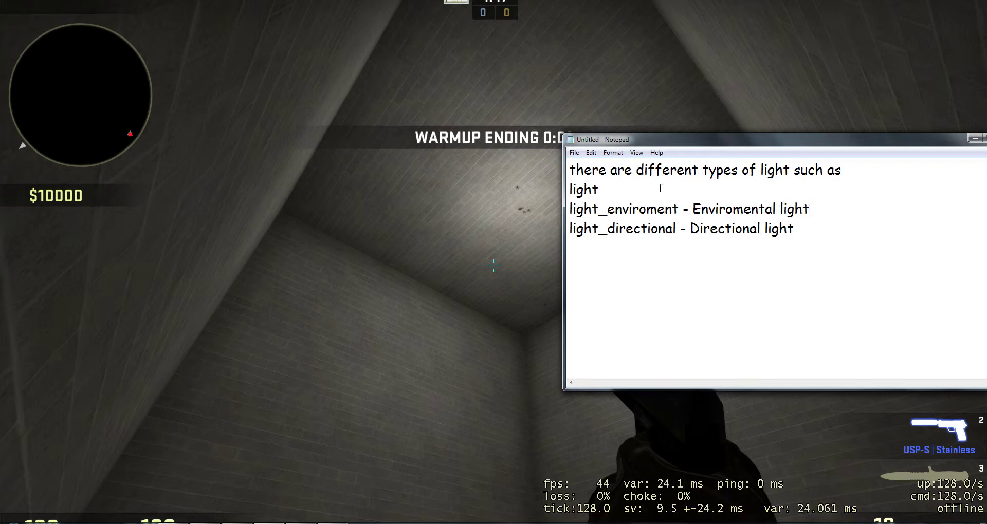
pyautogui.write('- Norm')
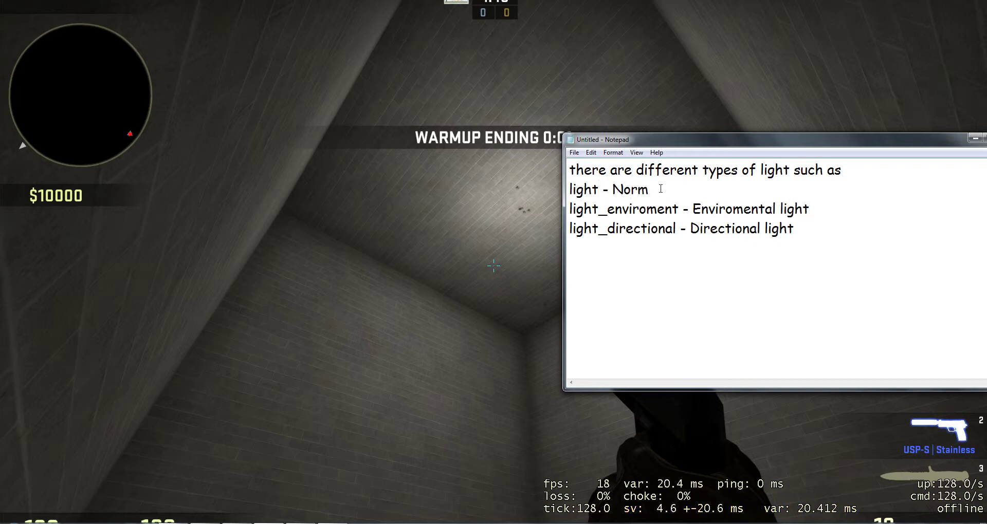
pyautogui.write('al light')
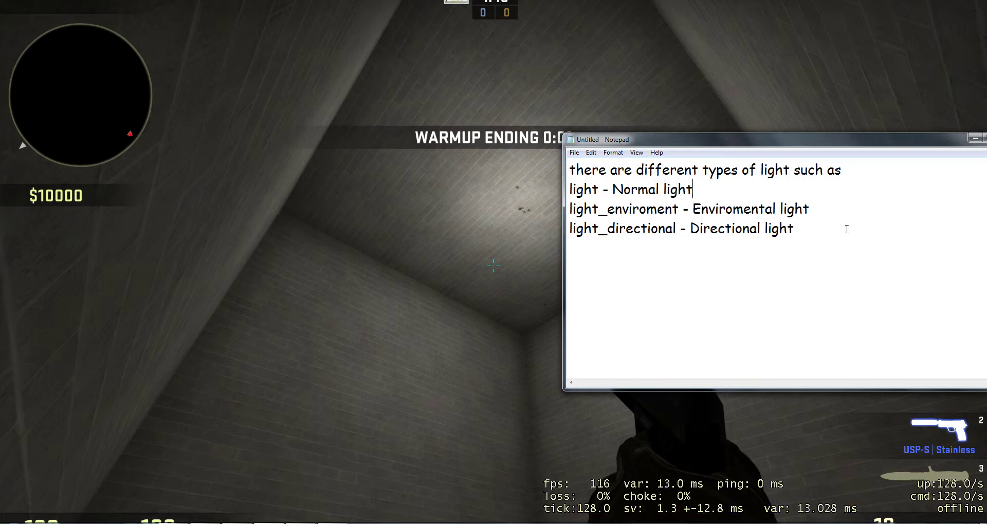
# Below the list, after a blank line, add "It is recomended that u use light_directional instead of light whenever possible".
pyautogui.click(848, 237)
pyautogui.press('Return')
pyautogui.press('Return')
pyautogui.write('It is ')
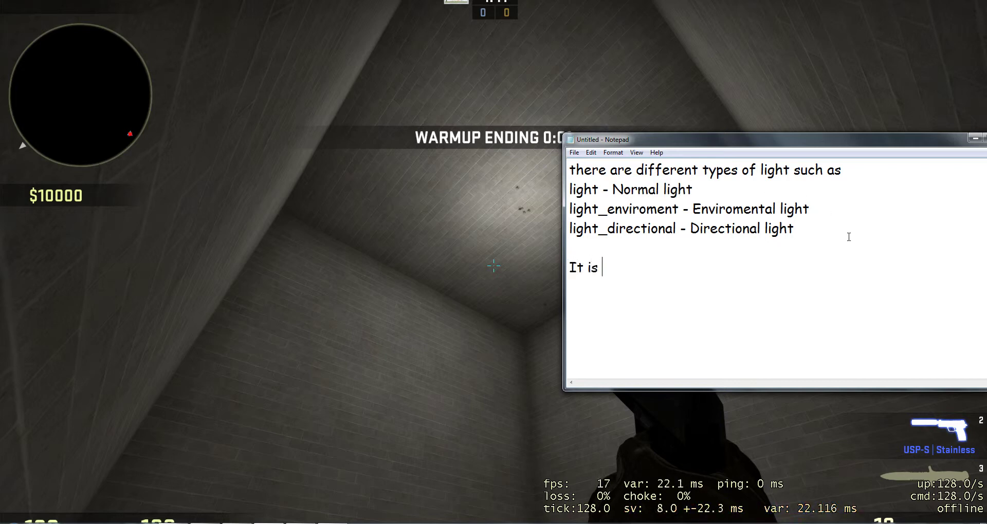
pyautogui.write('recomended that u')
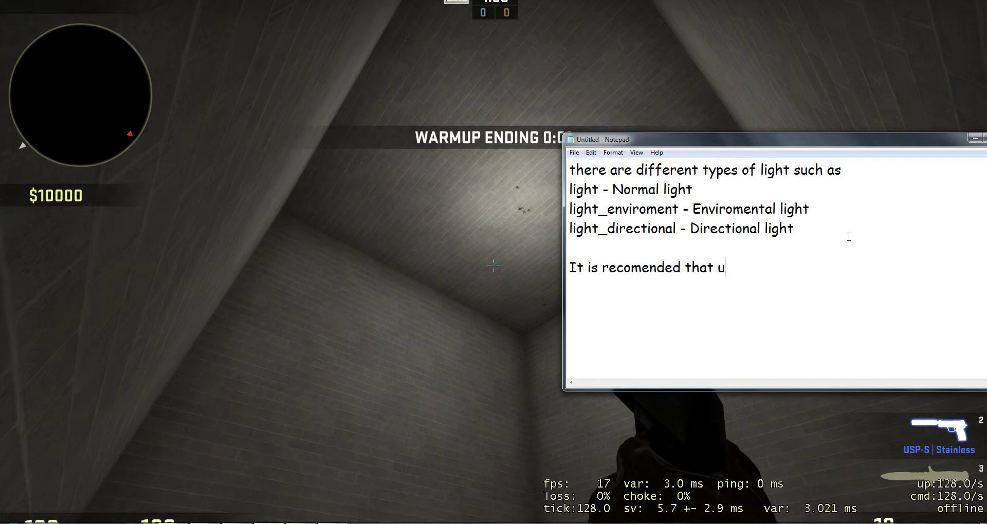
pyautogui.write(' use light_di')
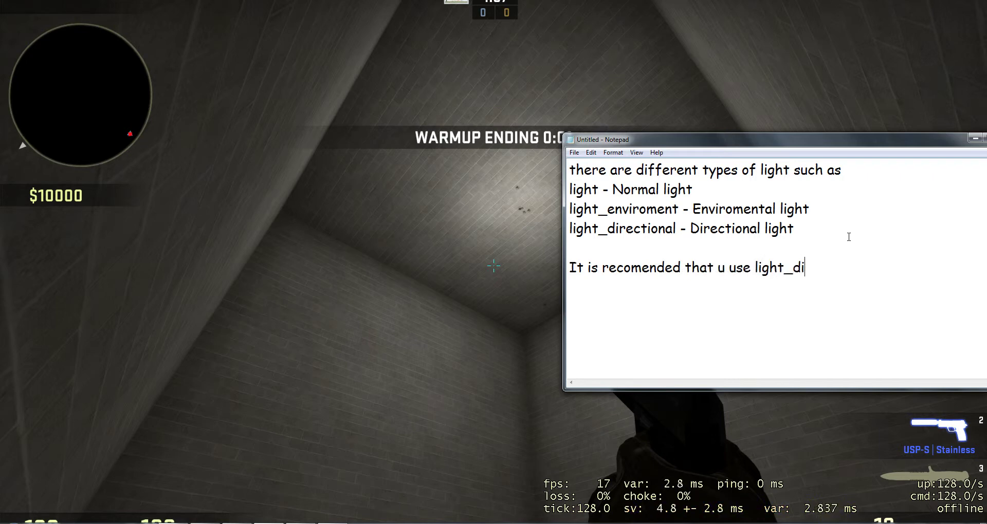
pyautogui.write('rectional ins')
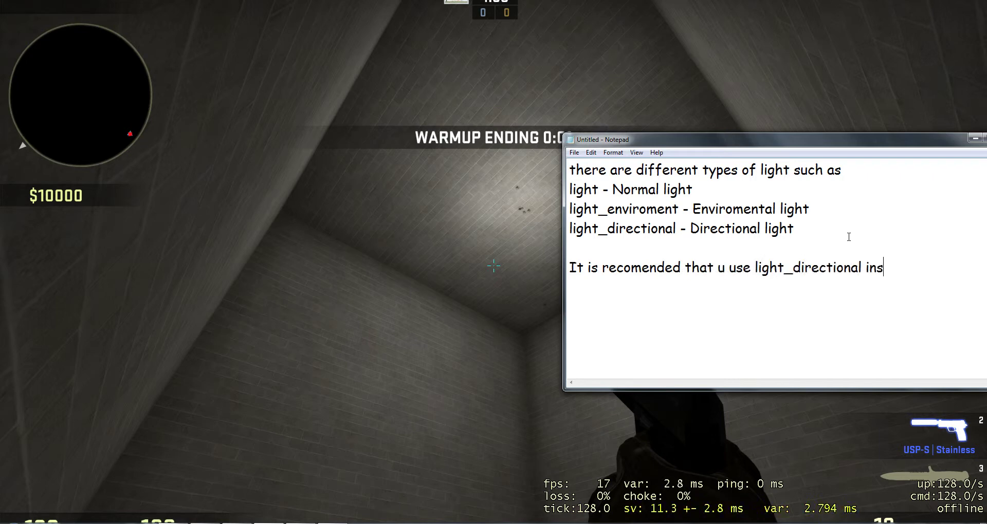
pyautogui.write('tead of light whe')
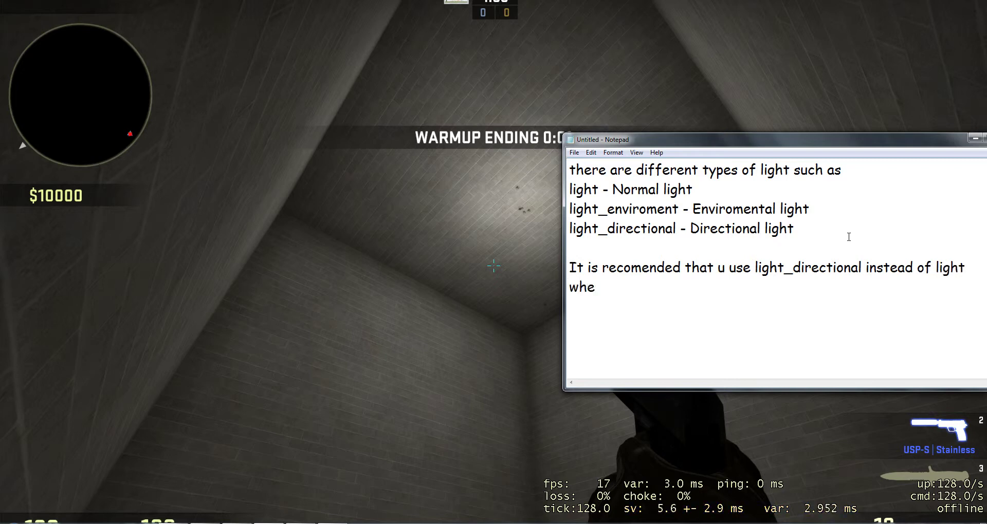
pyautogui.write('never possible')
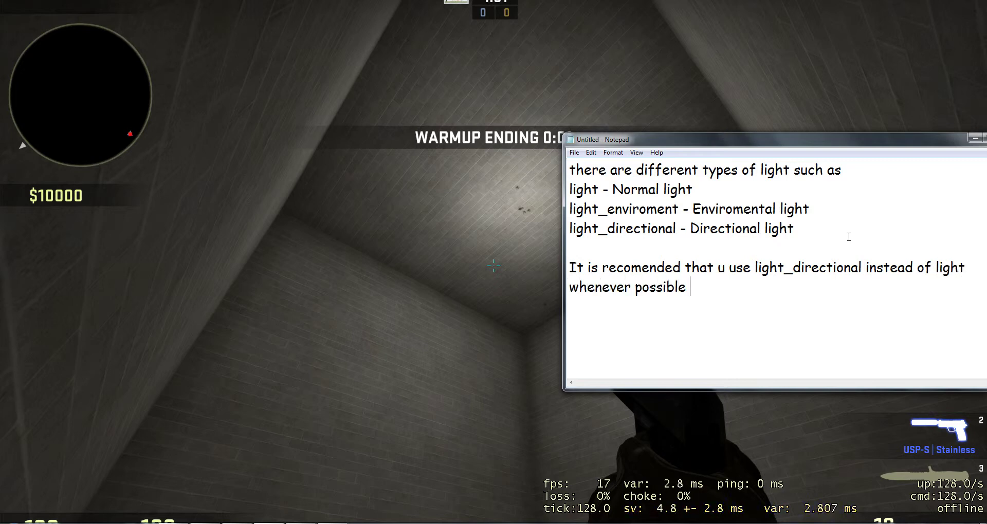
# Continue the recommendation with "as light bounces around like a sphere, whereas" and, on a new line, "light_directional goes more like a cone".
pyautogui.write(' as light')
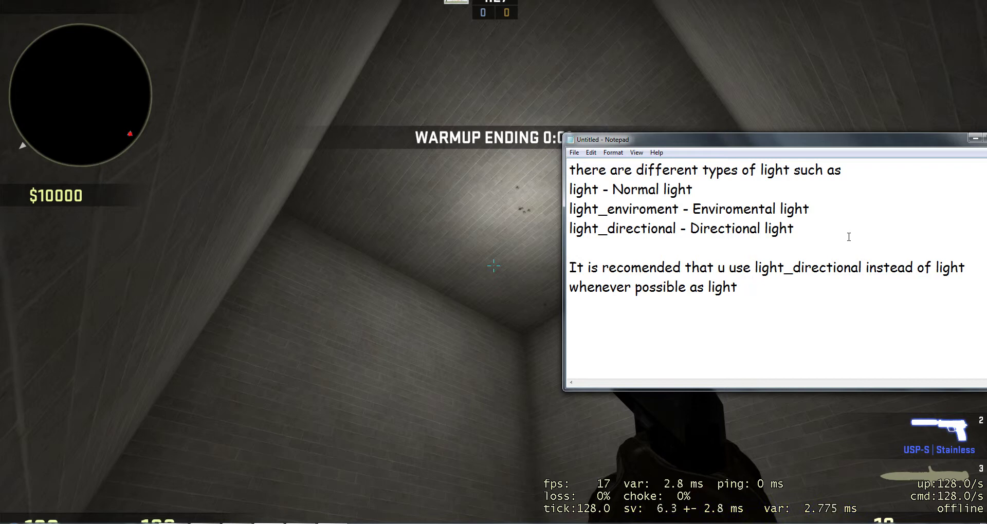
pyautogui.write(' isbounces')
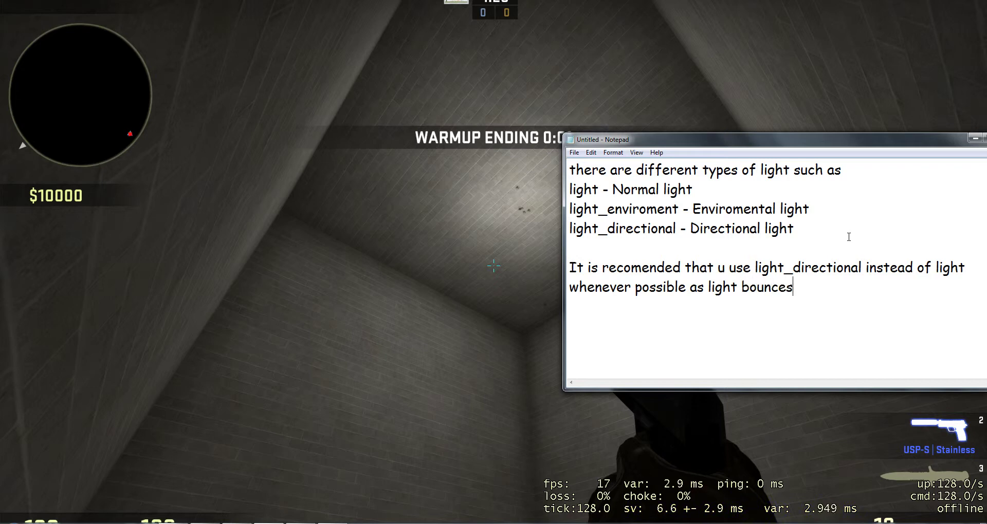
pyautogui.write(' around like a sp')
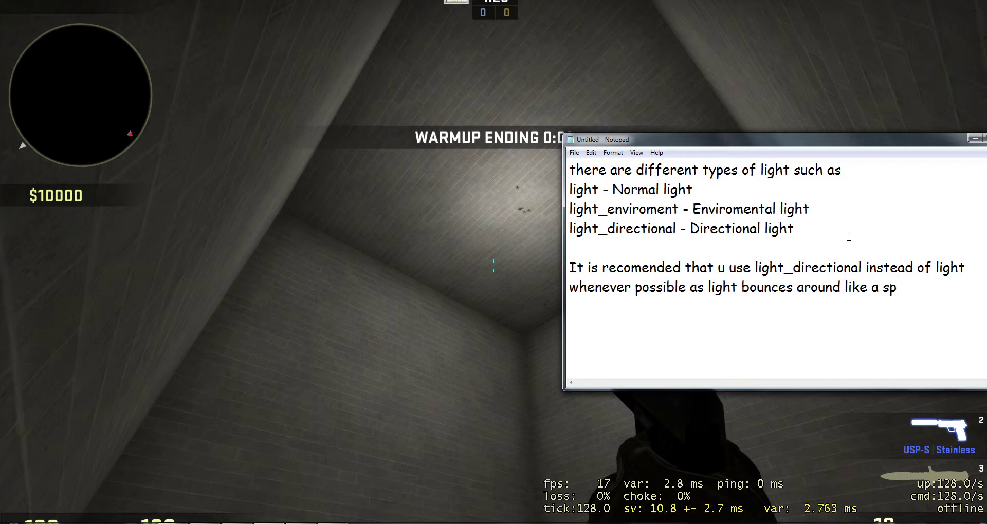
pyautogui.write('here, wheras')
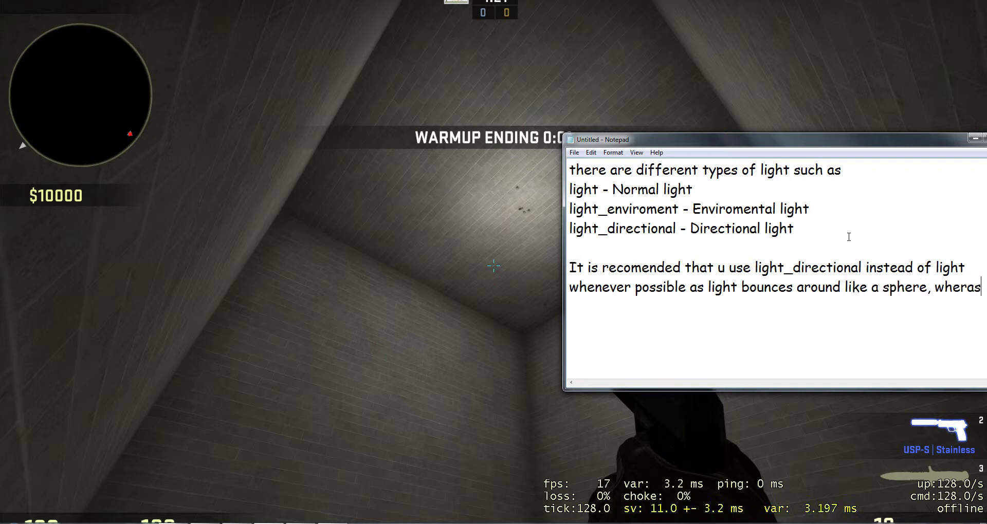
pyautogui.write('s')
pyautogui.press('Return')
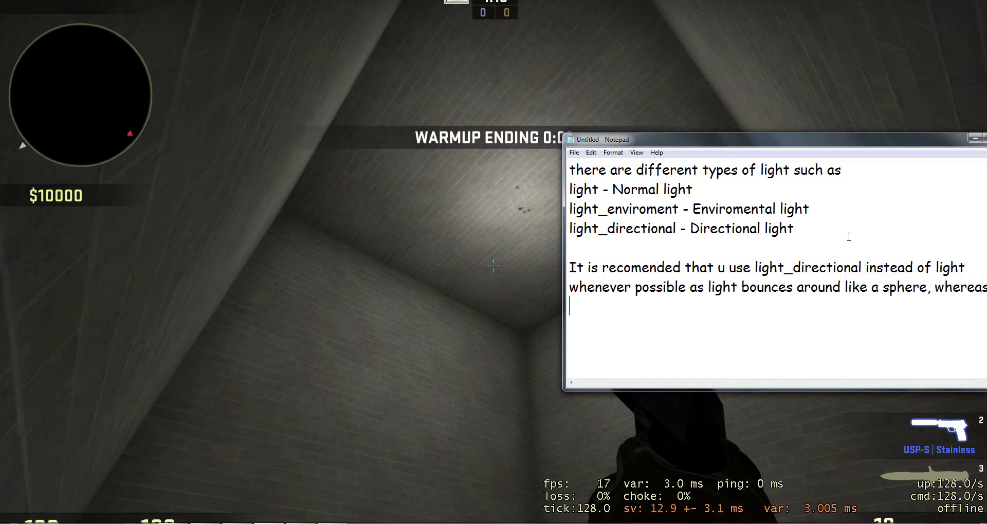
pyautogui.write('light_directional goes')
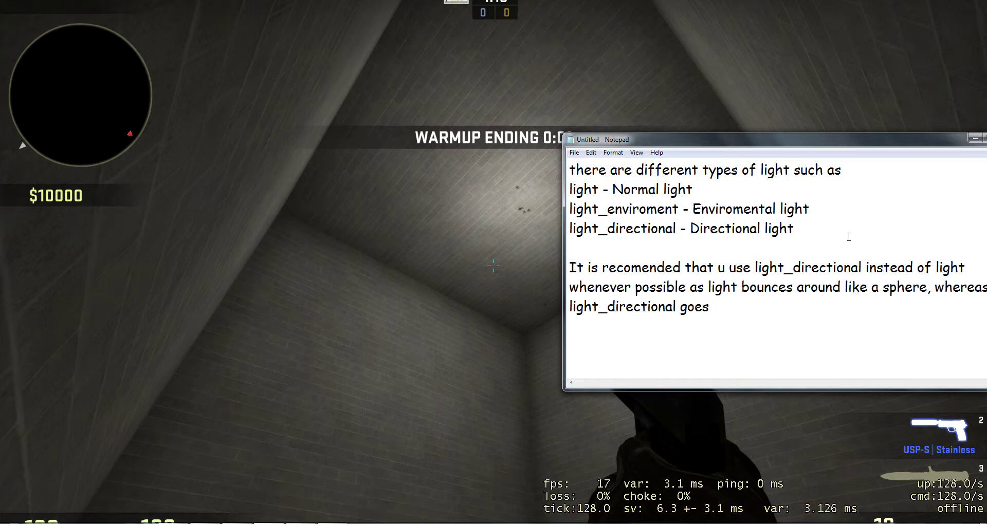
pyautogui.write(' more like a cone')
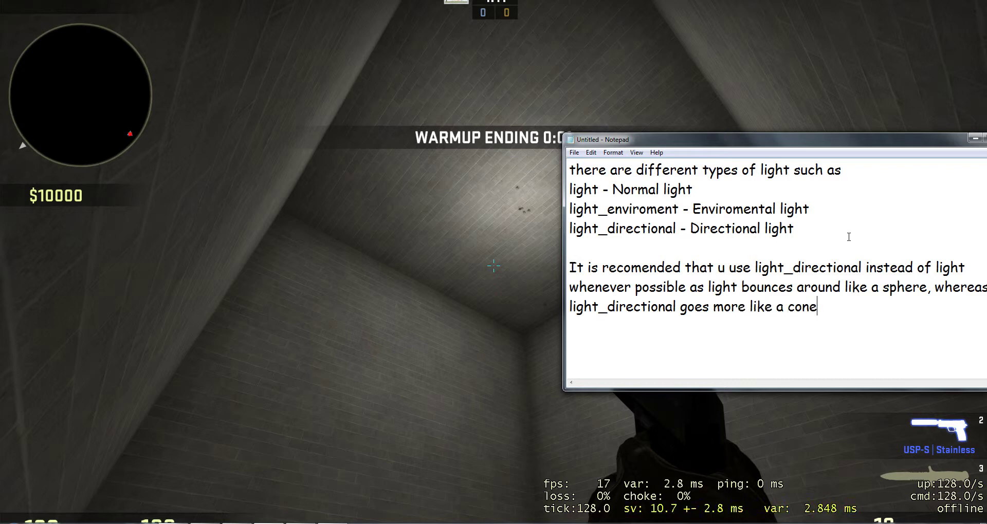
# Clear all the text from the note and start a new message with "but that is".
pyautogui.hotkey('ctrl', 'a')
pyautogui.press('BackSpace')
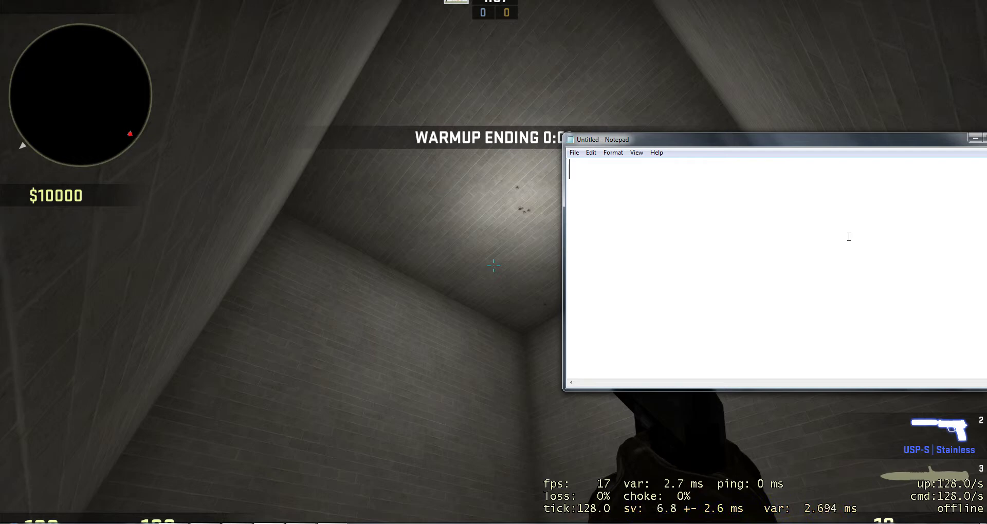
pyautogui.write('but that is')
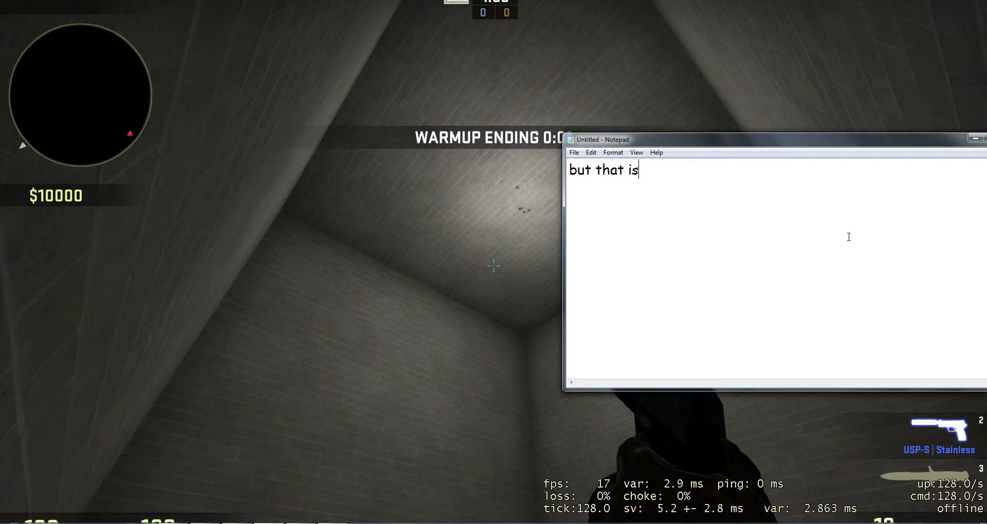